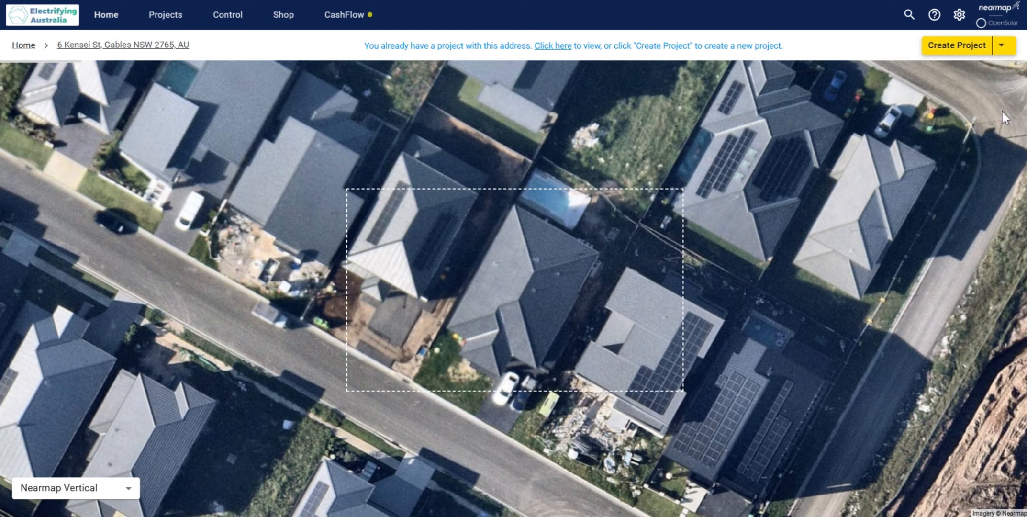
Step: Create a new project for the address and start its design in 2D mode on Nearmap Vertical imagery
click(952, 46)
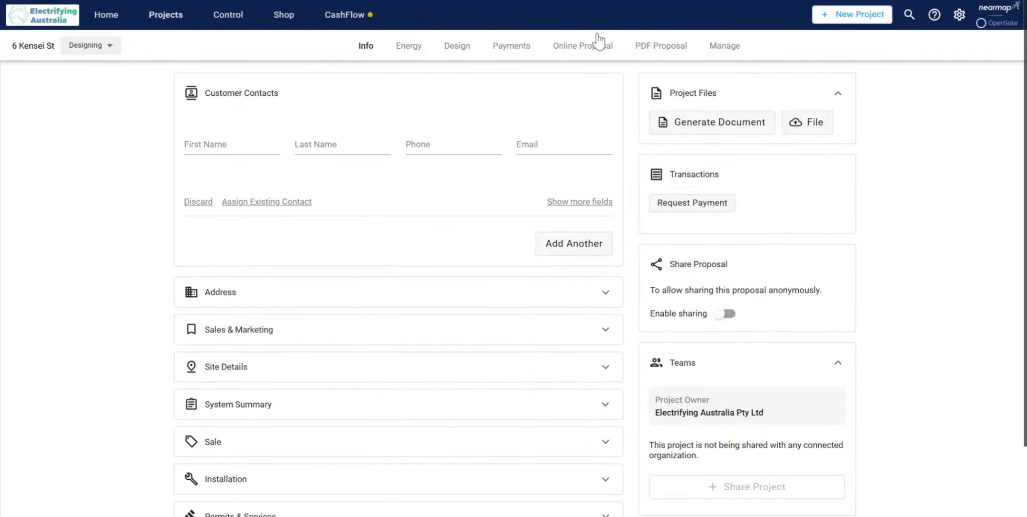
click(460, 49)
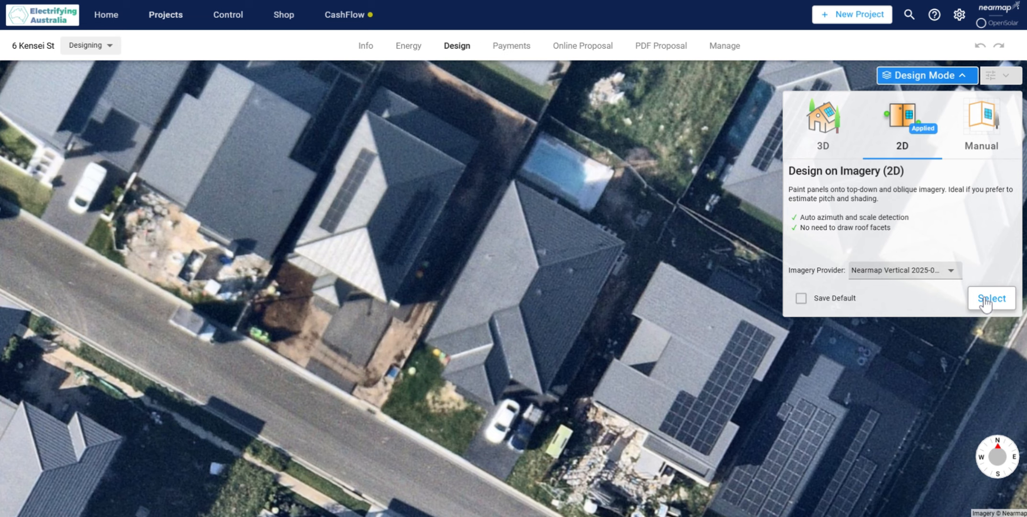
click(985, 301)
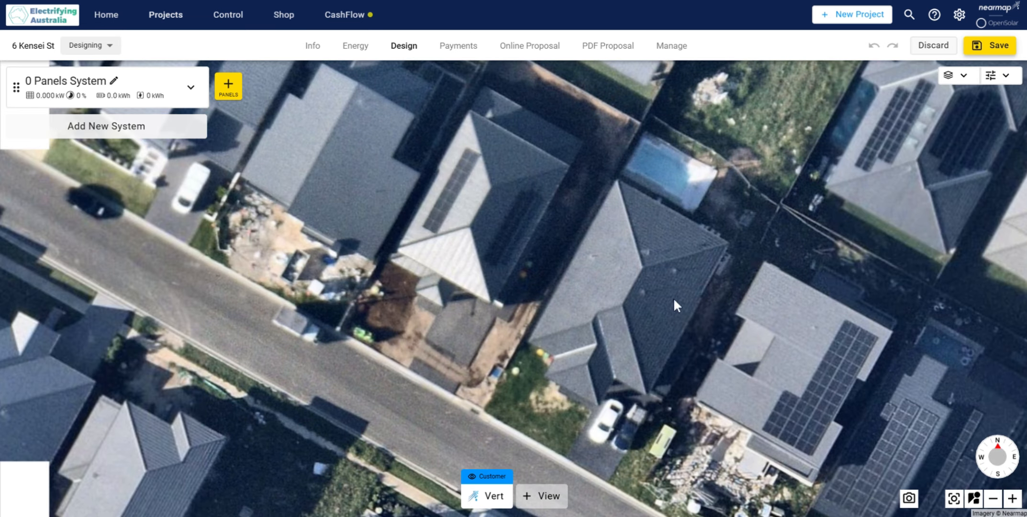
scroll(623, 311, up, 3)
scroll(646, 314, down, 6)
drag(639, 320, 643, 305)
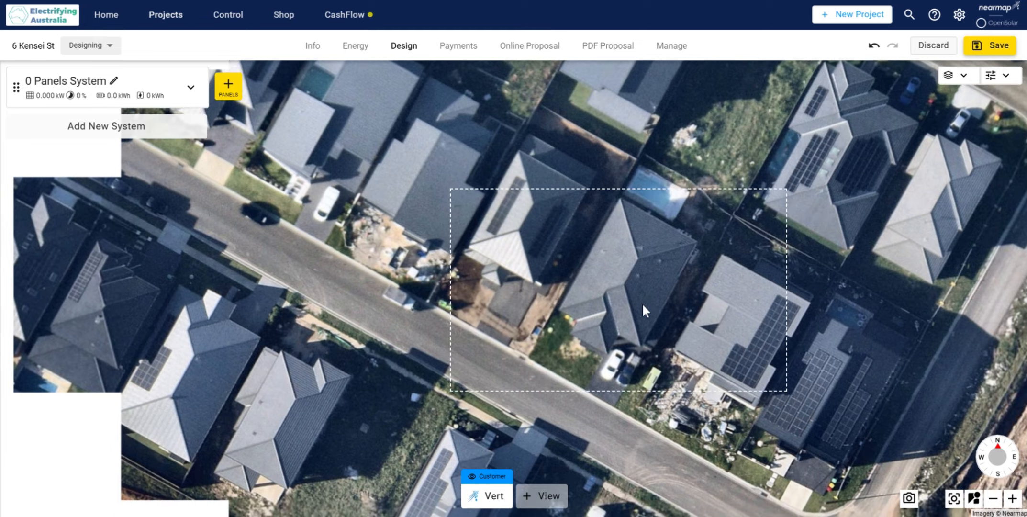
scroll(636, 312, up, 5)
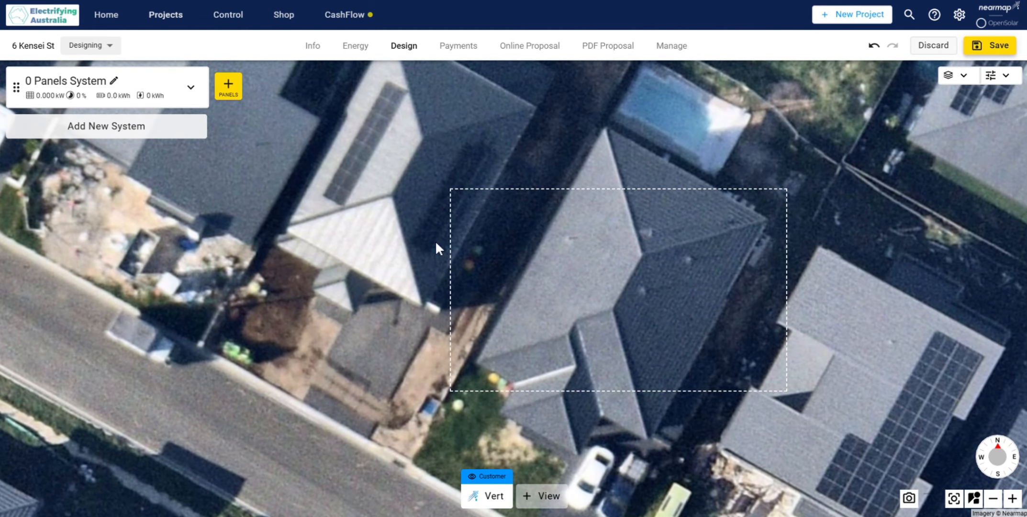
Step: Look through the system's inverter, battery, other component, pricing and incentive settings and its summary
click(187, 91)
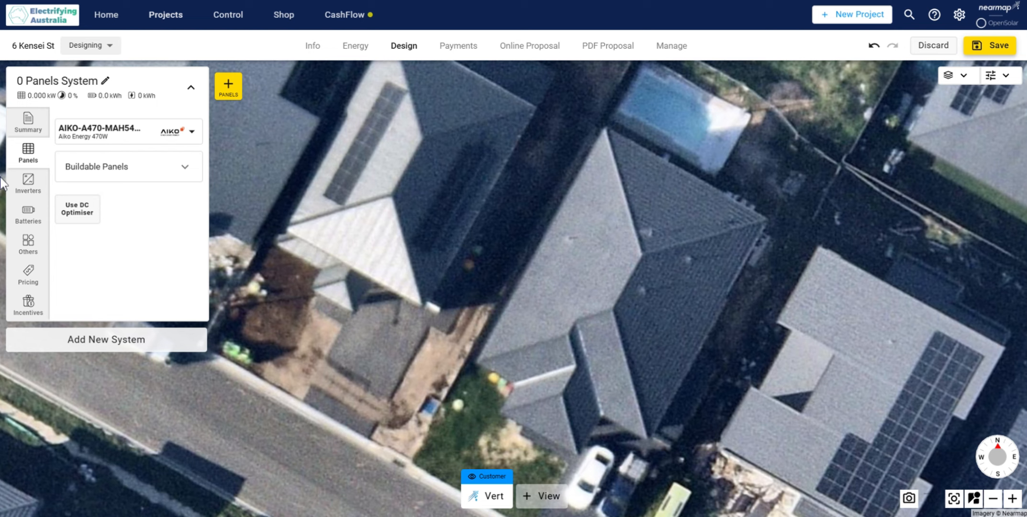
click(41, 184)
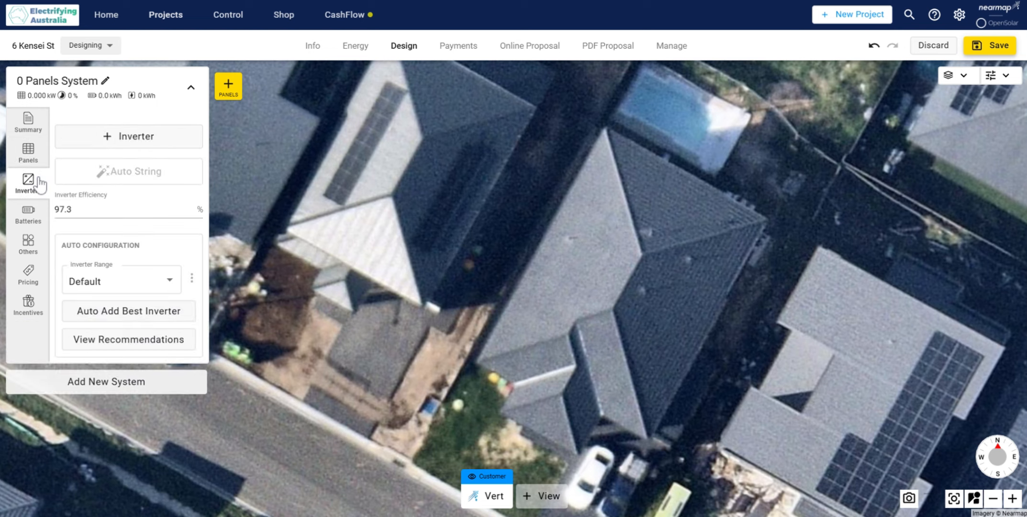
click(36, 216)
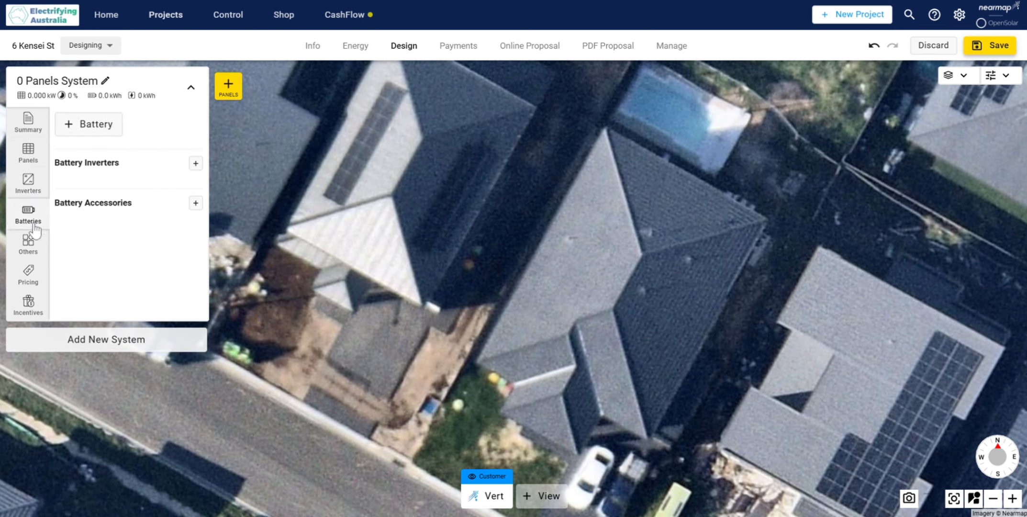
click(28, 242)
click(27, 275)
click(28, 306)
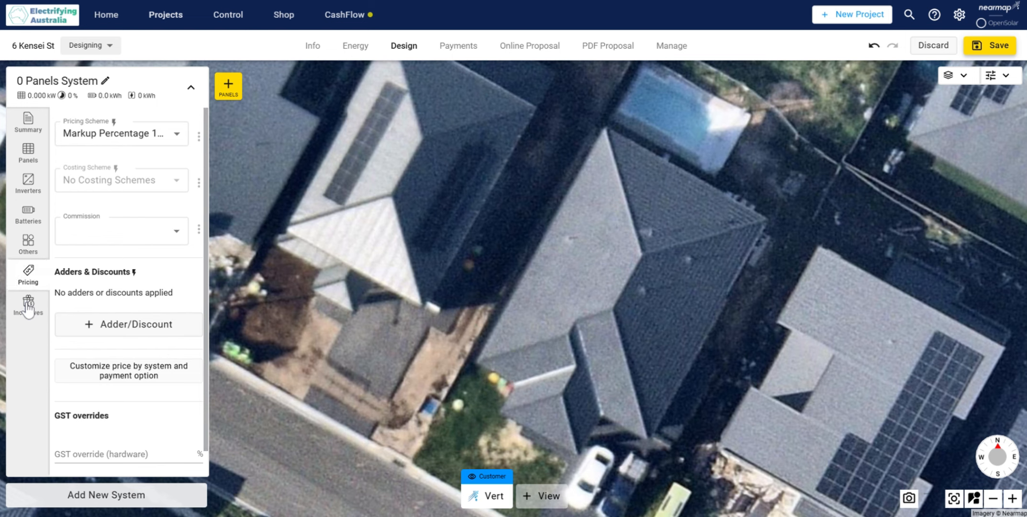
click(16, 123)
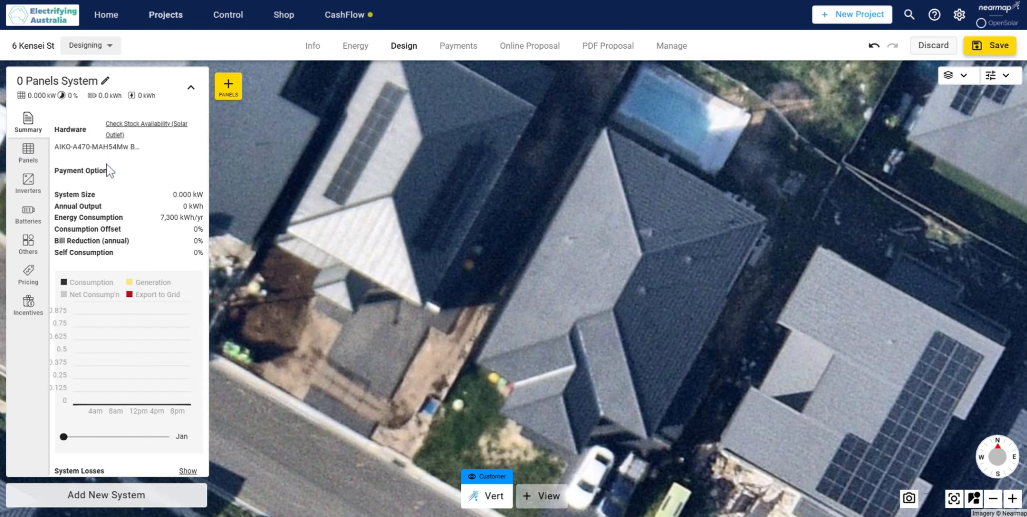
scroll(108, 170, down, 2)
Step: Search the module database for "Jinko 475" and set the system's panel to JKM475N-60HL4-V
click(29, 154)
click(157, 140)
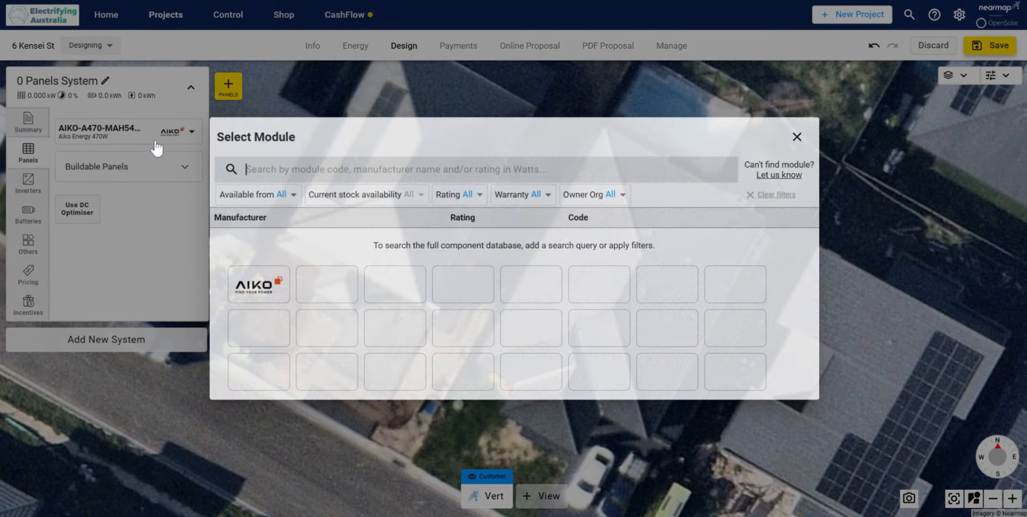
click(274, 268)
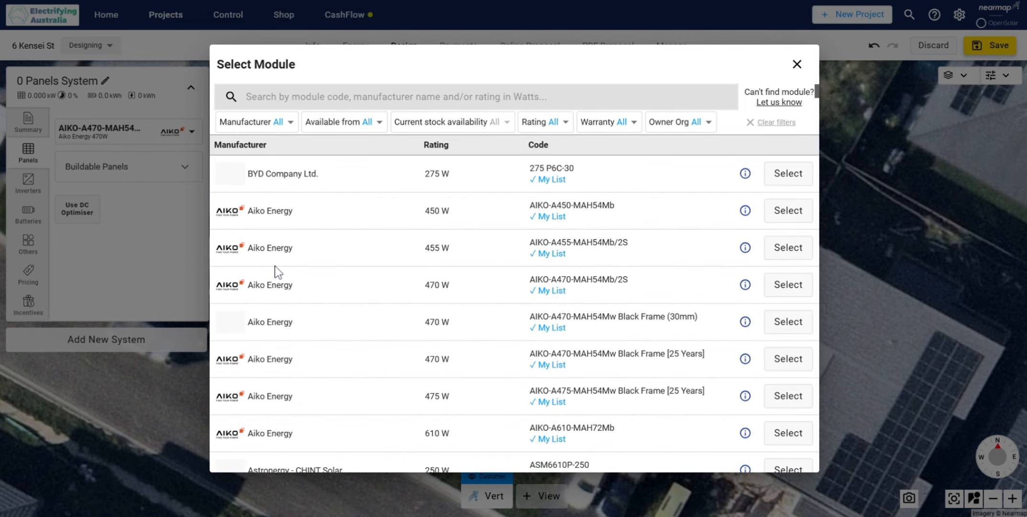
scroll(274, 266, down, 3)
scroll(496, 257, up, 3)
text(Ji)
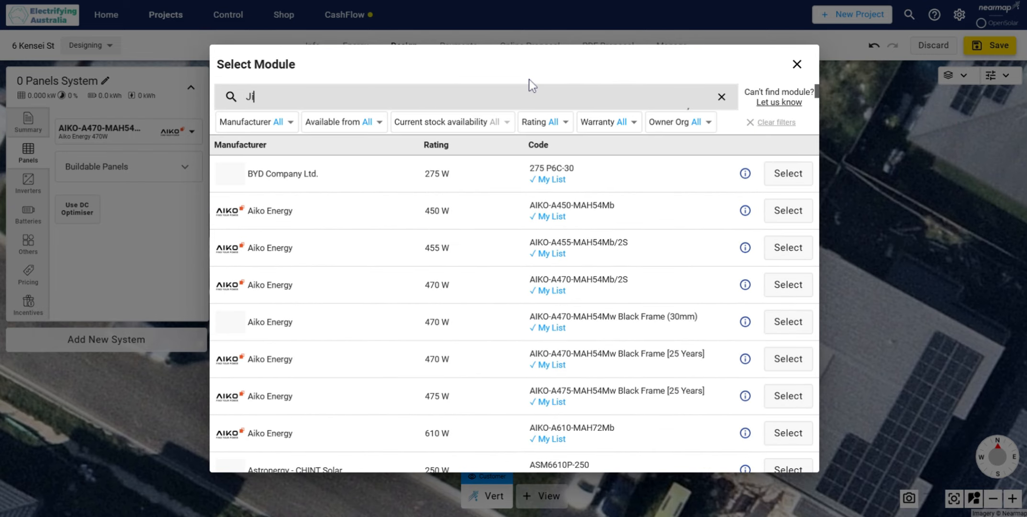
text(nko 475)
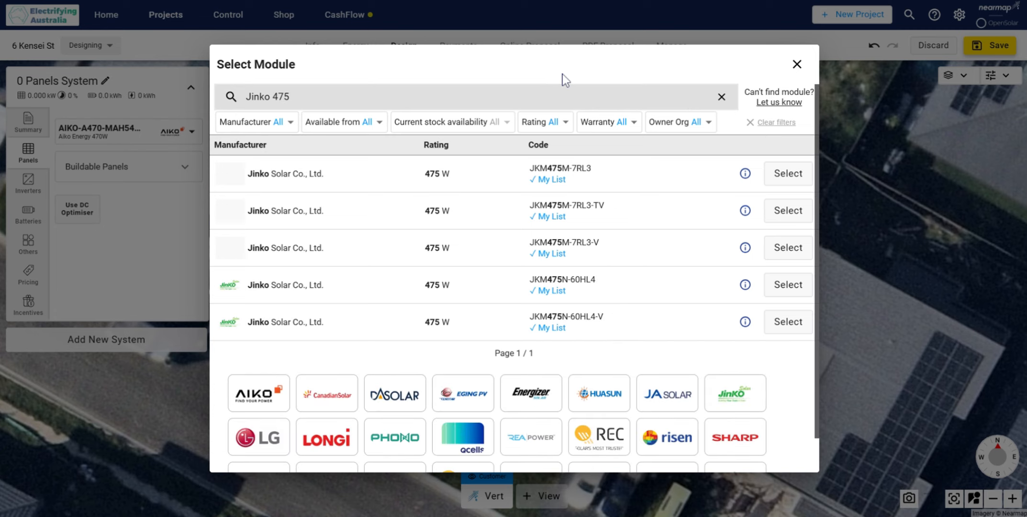
click(775, 321)
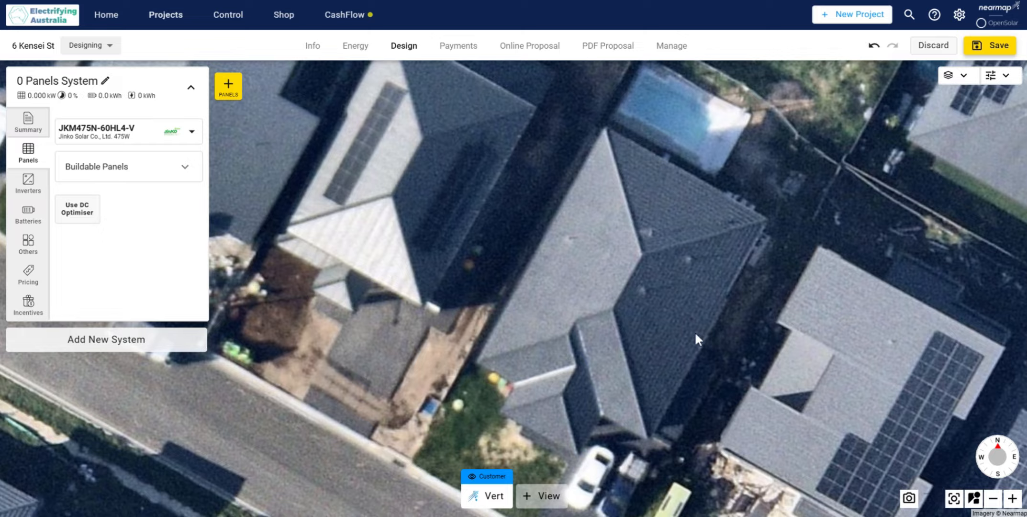
Step: Place a portrait panel on the house's north-west roof face and rotate it to an azimuth of about 298.8°
scroll(694, 331, up, 5)
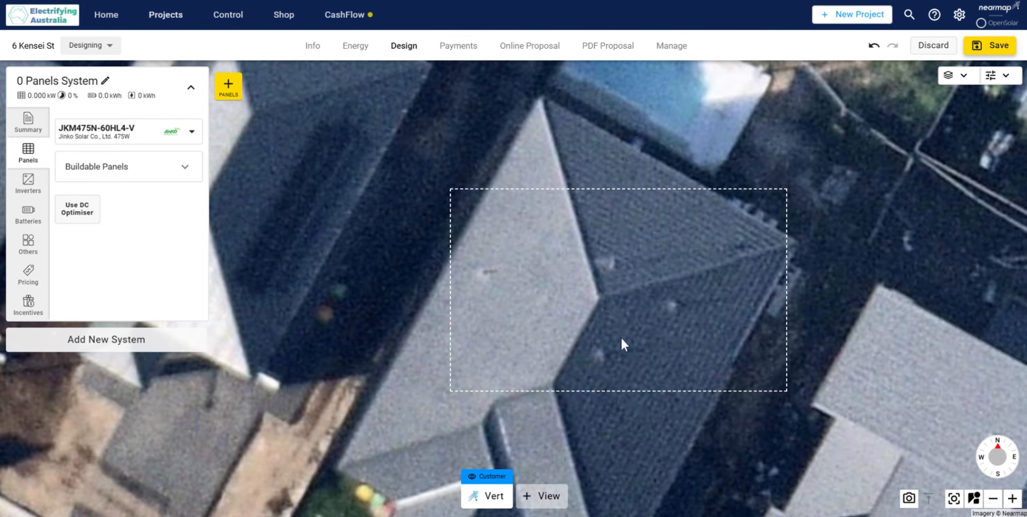
drag(621, 336, 574, 349)
click(228, 86)
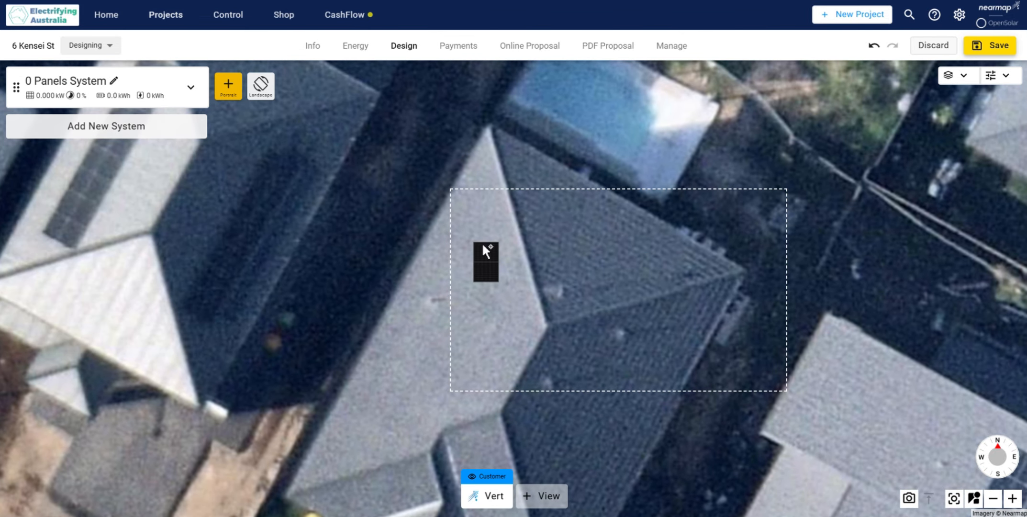
click(470, 210)
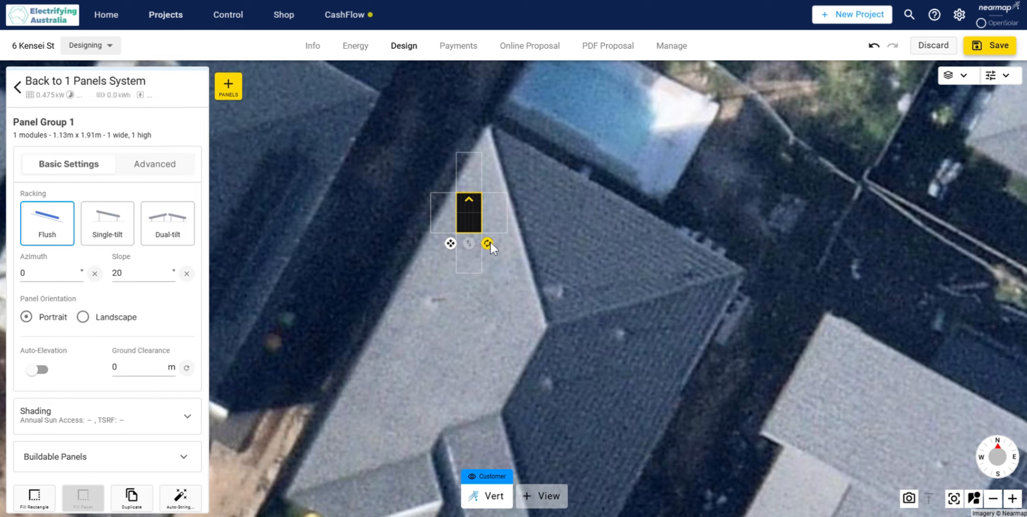
drag(490, 242, 532, 242)
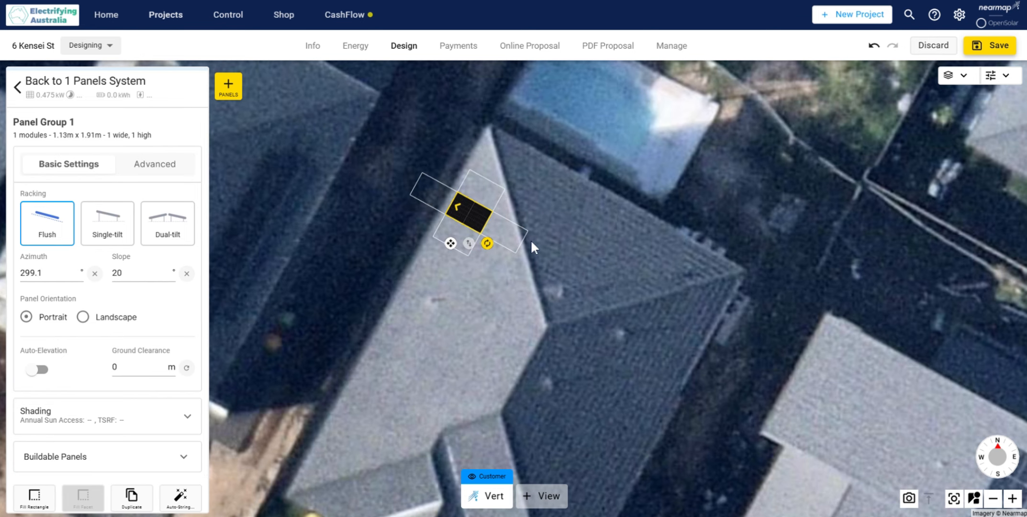
Step: Move the panel slightly up the north-west roof face, closer to the roof's northern peak
click(441, 267)
scroll(421, 263, up, 2)
drag(396, 258, 453, 282)
click(482, 230)
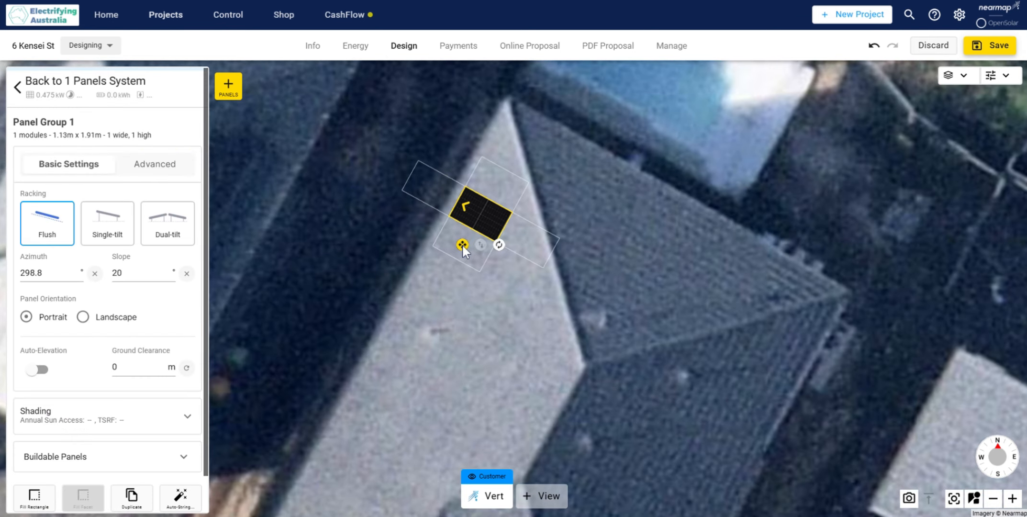
drag(462, 244, 476, 225)
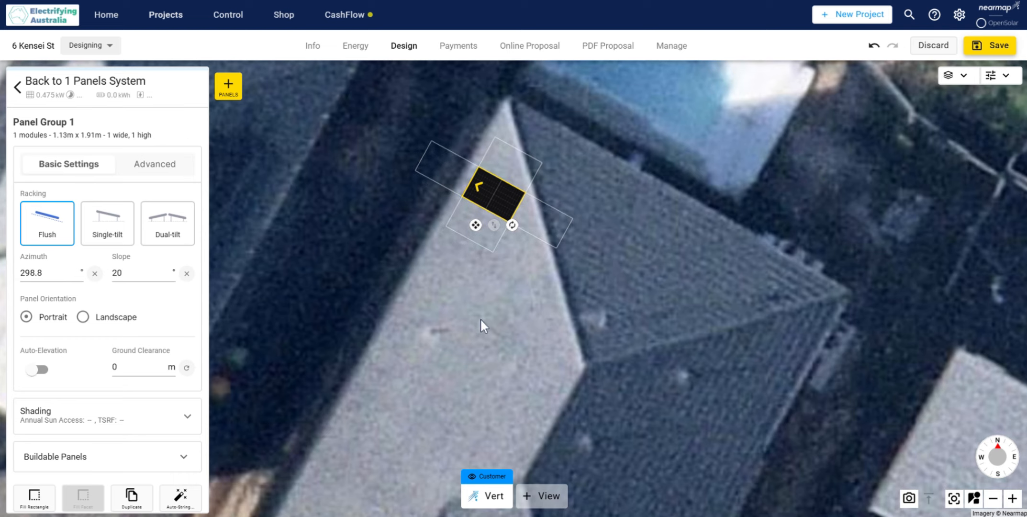
Step: Extend the panel into an 11-panel row along the north-west eave, leaving a one-panel gap after the fourth panel
drag(480, 318, 499, 289)
drag(491, 199, 454, 250)
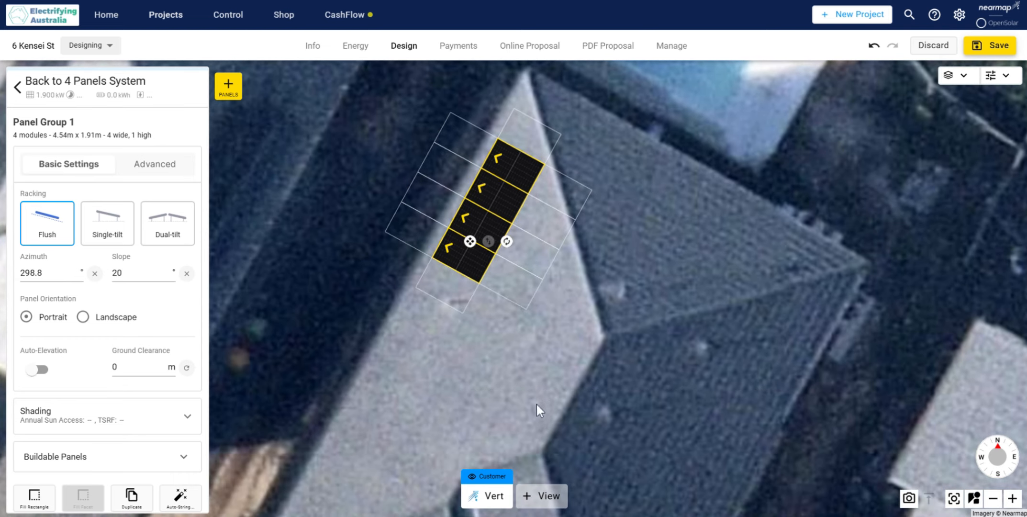
drag(537, 404, 588, 351)
click(510, 242)
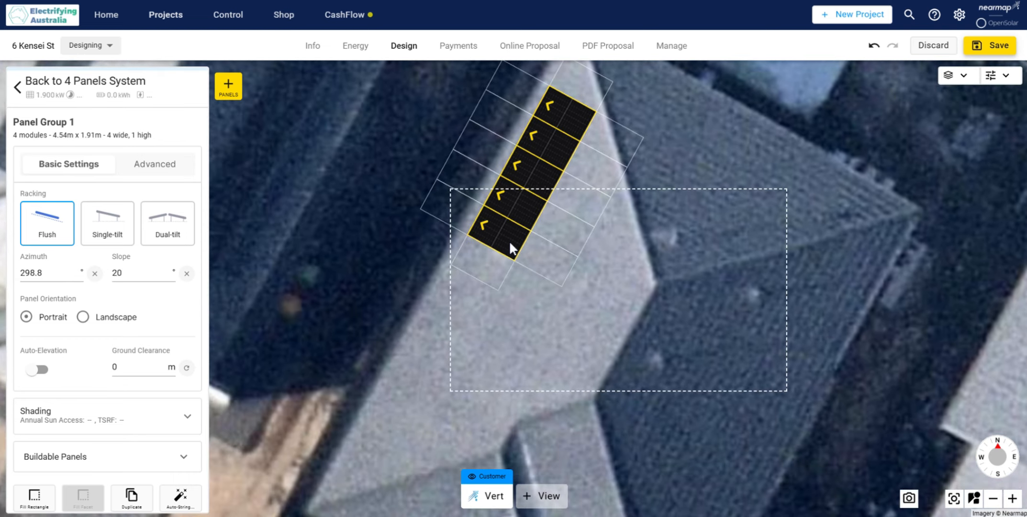
click(468, 265)
mouse_move(458, 293)
mouse_down()
mouse_move(421, 388)
mouse_move(382, 438)
mouse_up()
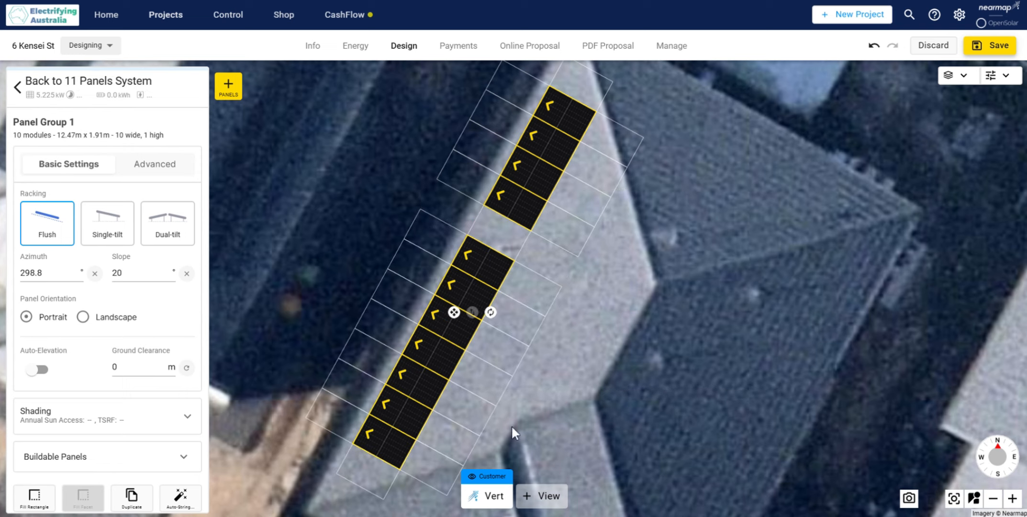
click(570, 345)
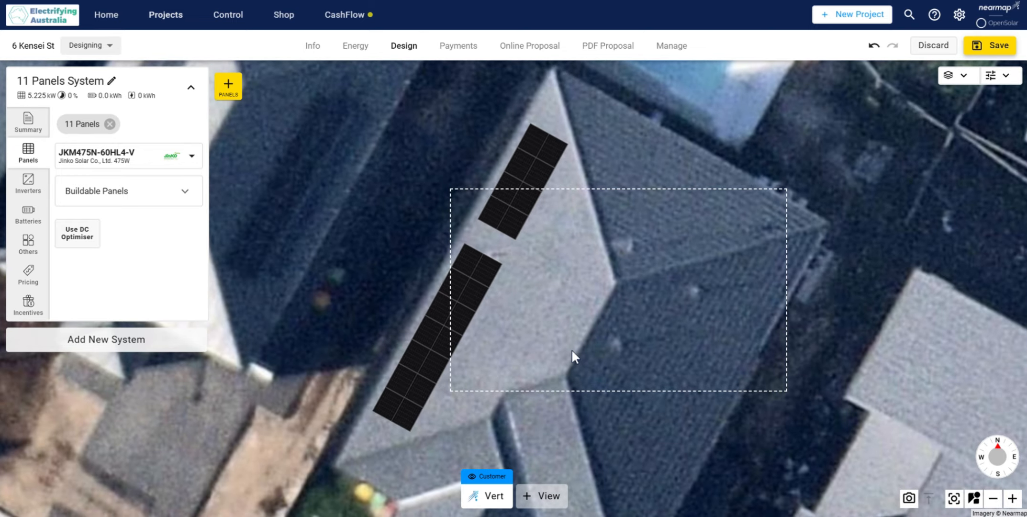
Step: Remove the southernmost panel from the row on the north-west roof face, leaving 10 panels
scroll(571, 350, down, 2)
scroll(572, 351, up, 2)
drag(572, 351, 503, 331)
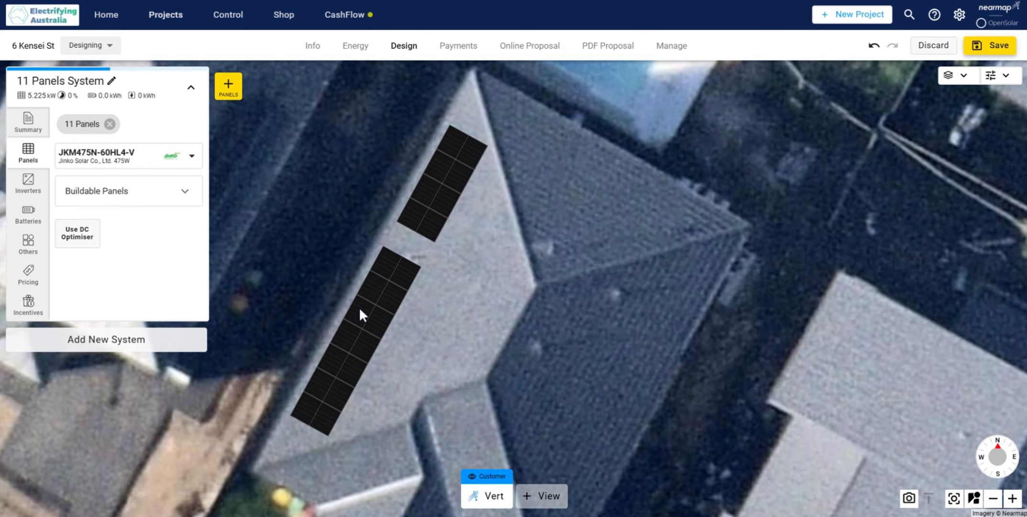
click(360, 314)
click(327, 403)
click(455, 377)
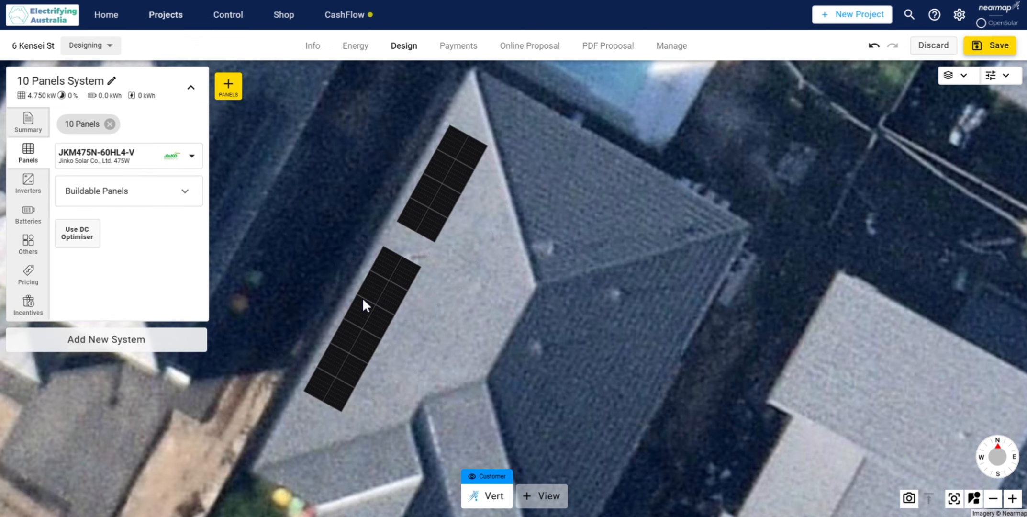
Step: Shift the 10-panel group slightly south along the north-west roof face
click(377, 305)
drag(378, 299, 380, 313)
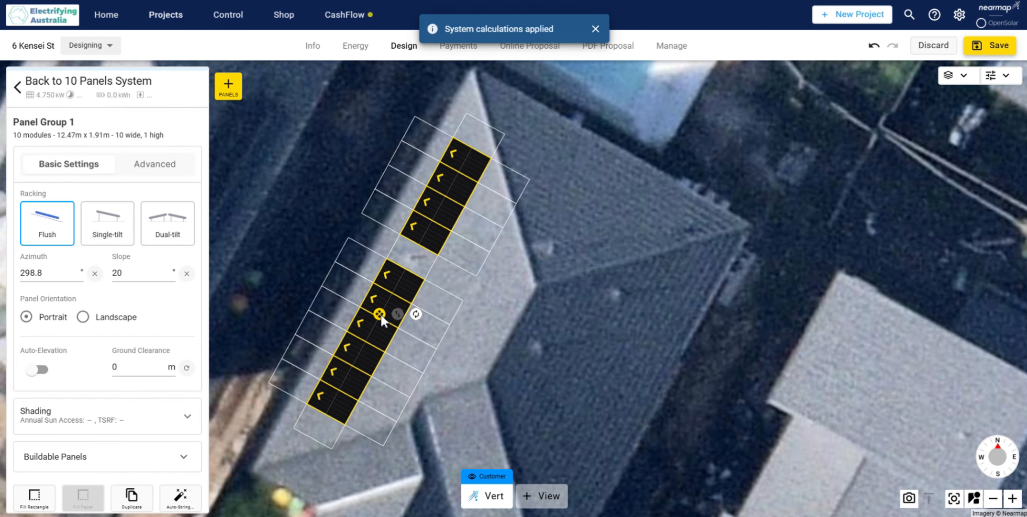
click(582, 279)
Step: Place a single portrait panel as a second group on the north-east roof face beside the pool
drag(592, 260, 511, 315)
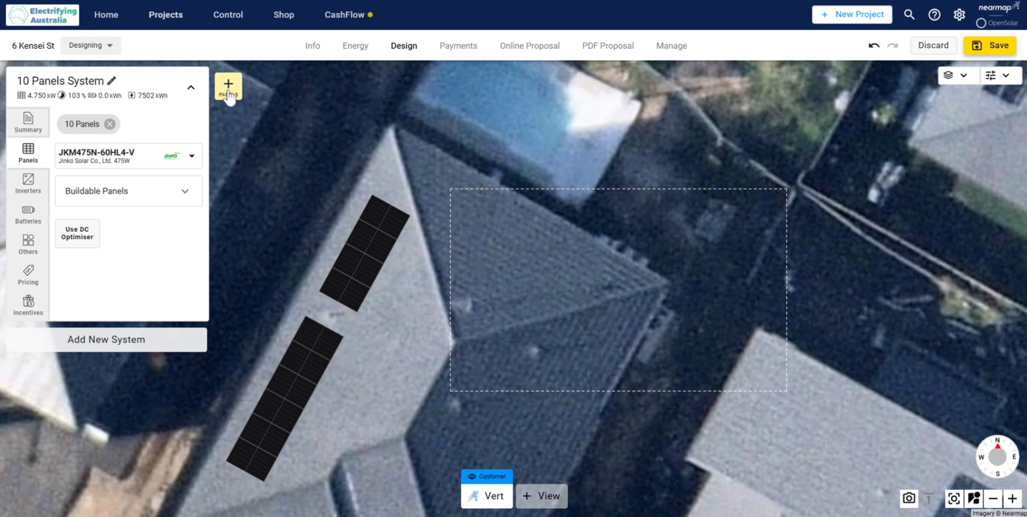
click(229, 90)
click(464, 195)
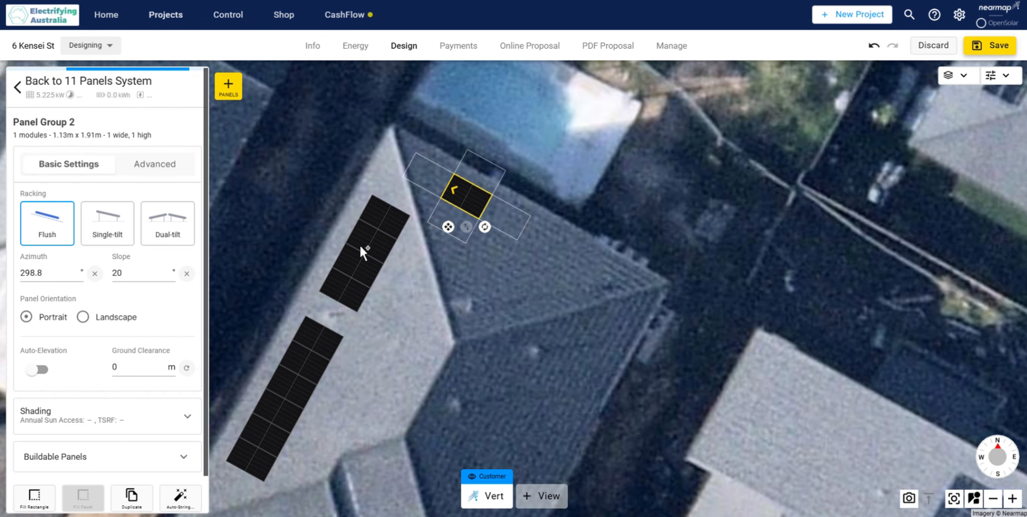
Step: Set the azimuth of the 10-panel group on the north-west roof face to 299°
click(360, 247)
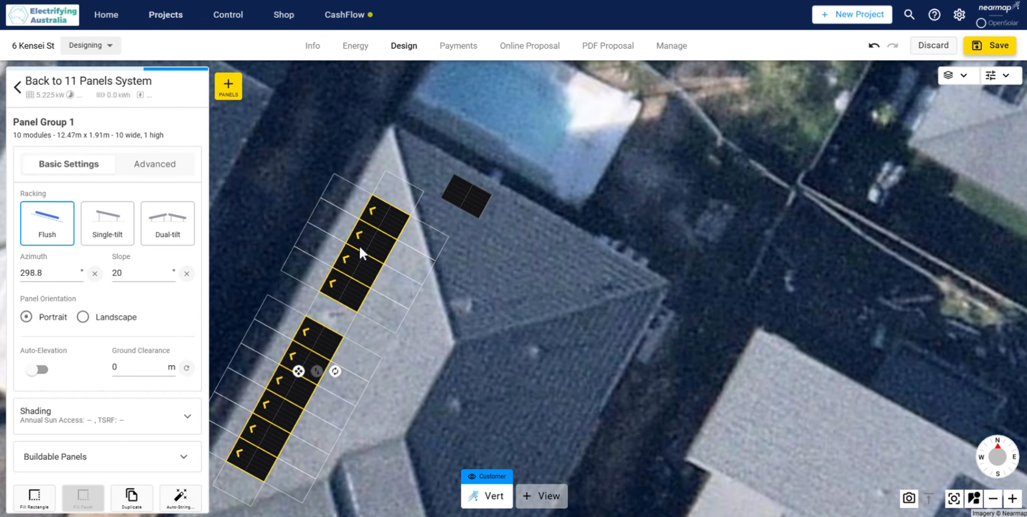
click(77, 271)
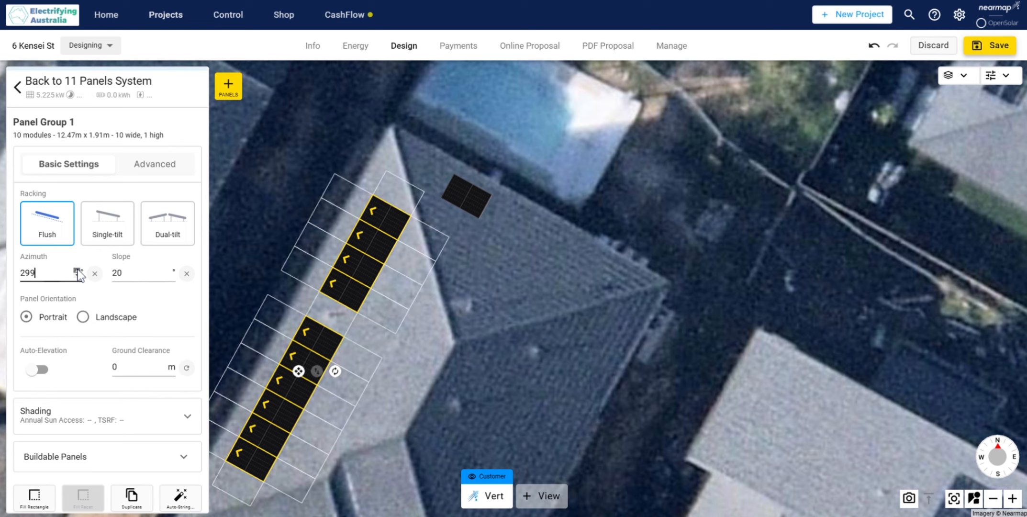
click(555, 358)
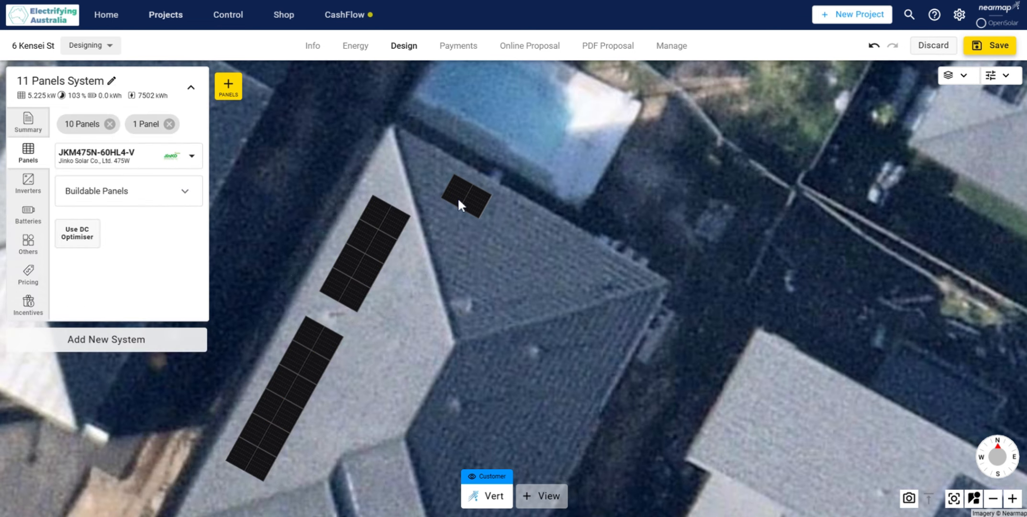
Step: Rotate the single panel on the north-east roof face to an azimuth of about 27.3°
click(460, 198)
drag(462, 247, 372, 215)
scroll(484, 258, up, 2)
click(459, 257)
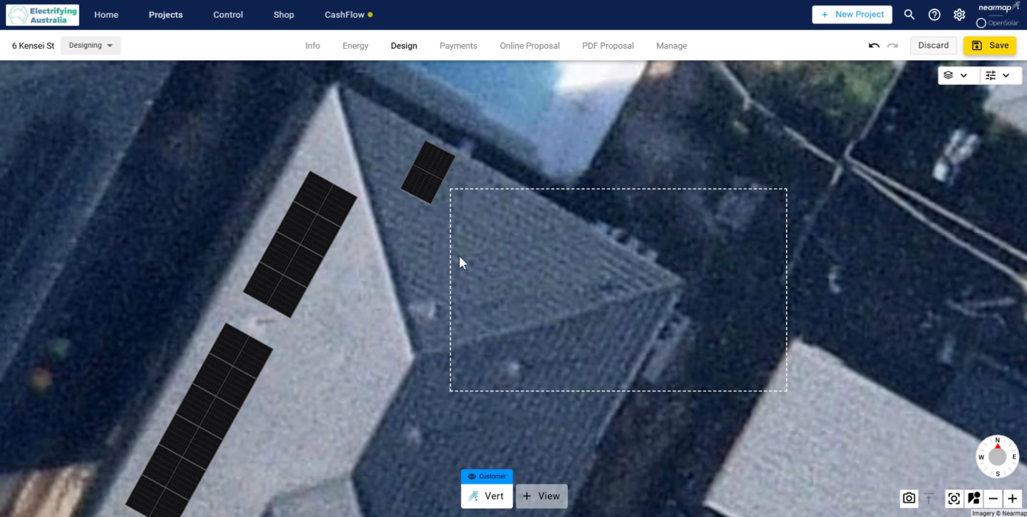
click(445, 245)
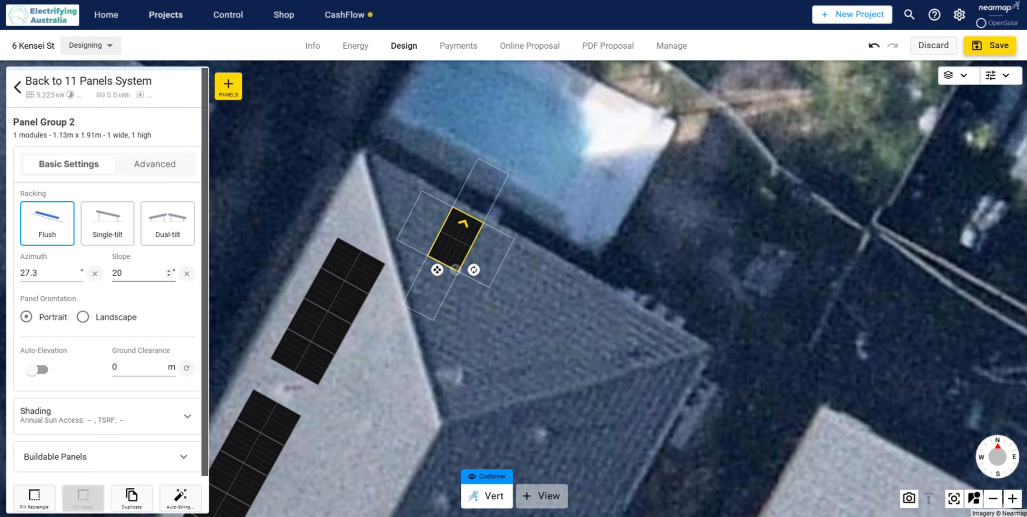
Step: Set the single panel's azimuth to 28° and extend it into a row of seven panels along the north-east roof face
click(77, 269)
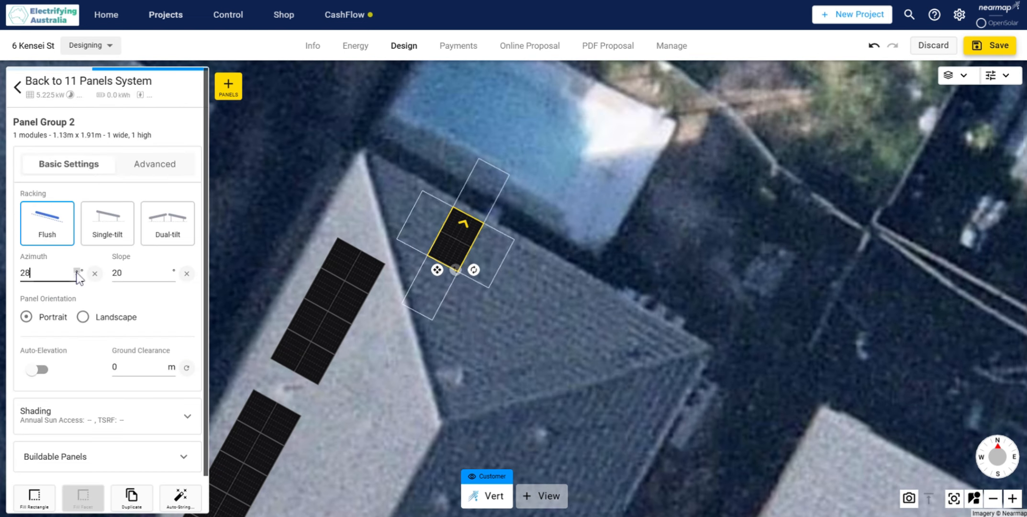
click(503, 381)
scroll(480, 369, up, 2)
click(425, 298)
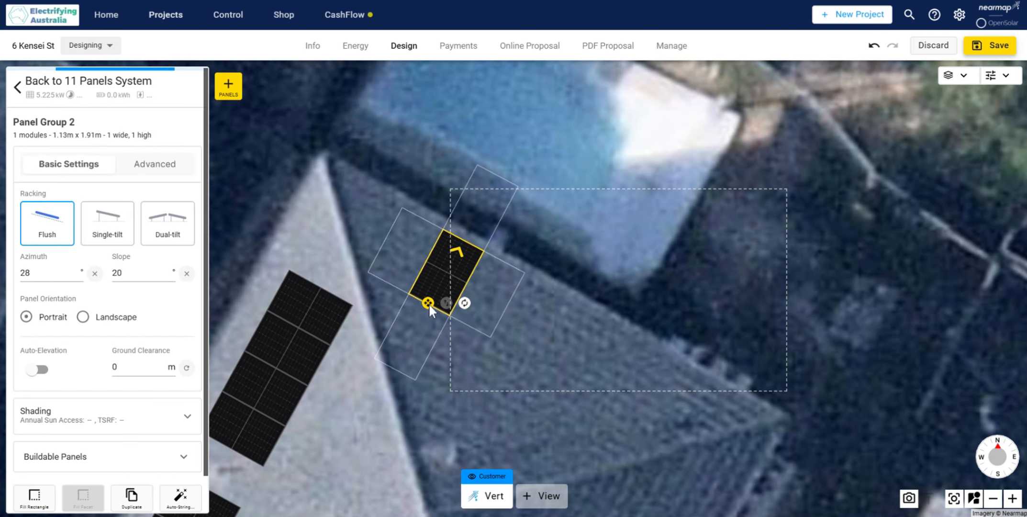
drag(429, 304, 658, 413)
click(633, 462)
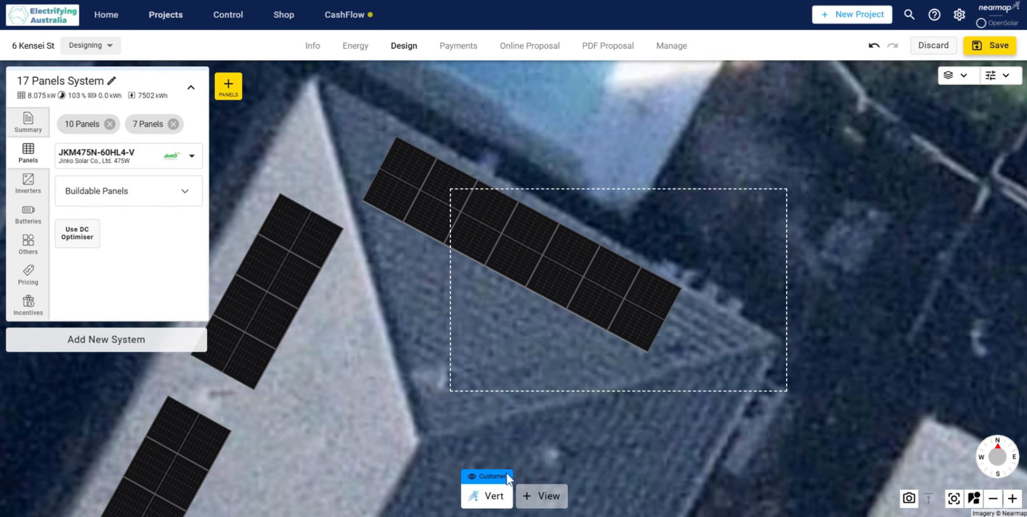
Step: Switch the background imagery to Vertical 2024-10-27
click(500, 492)
click(517, 424)
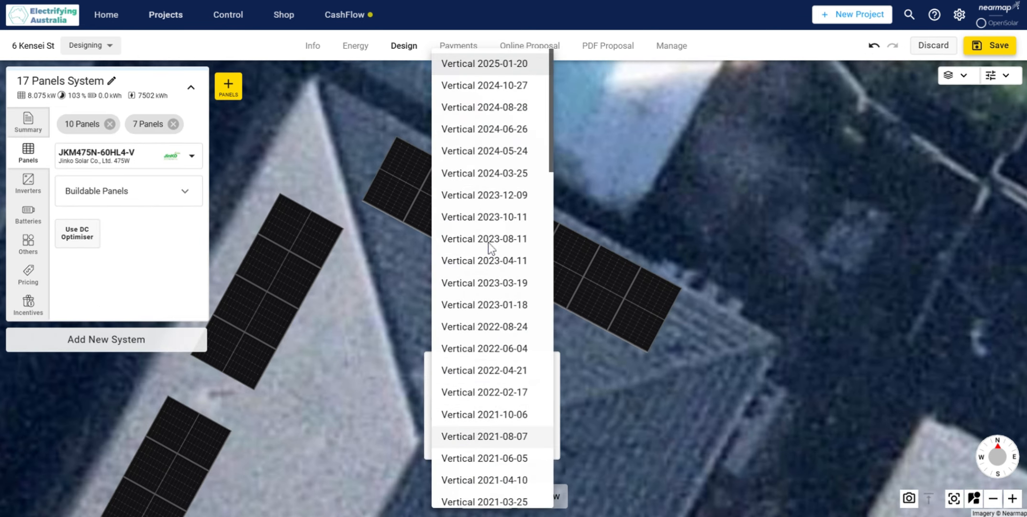
click(478, 85)
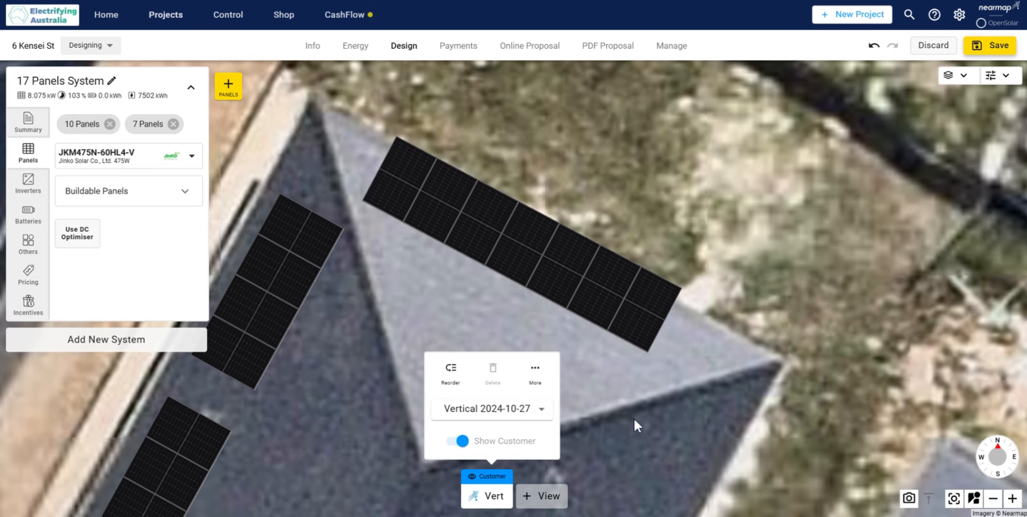
click(637, 418)
scroll(696, 408, down, 5)
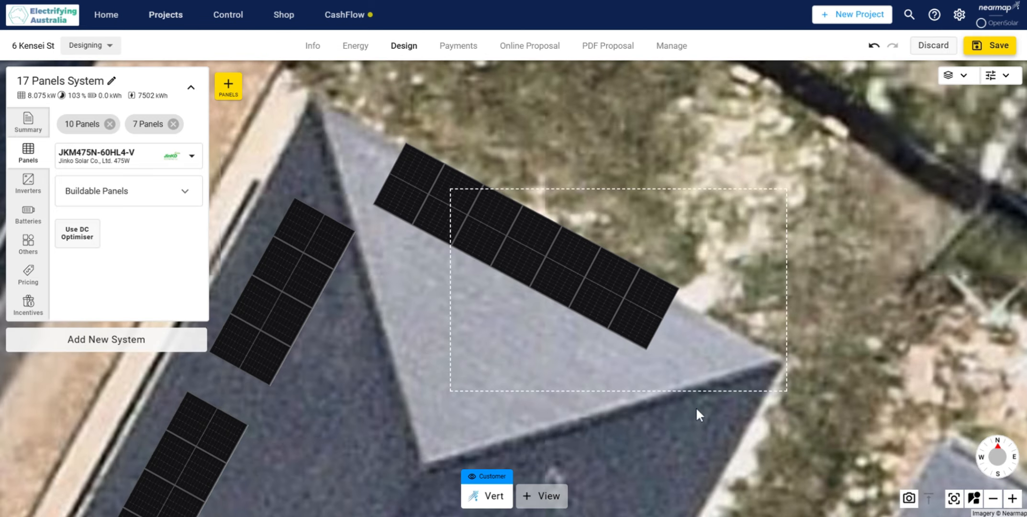
Step: Shift the 10-panel group slightly south along the north-west roof face to match the new imagery
drag(641, 427, 701, 310)
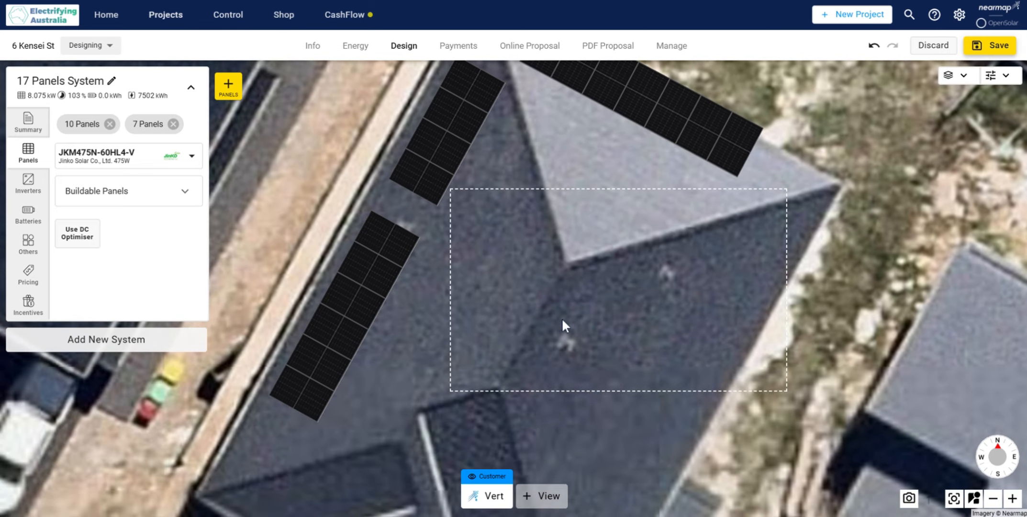
click(352, 252)
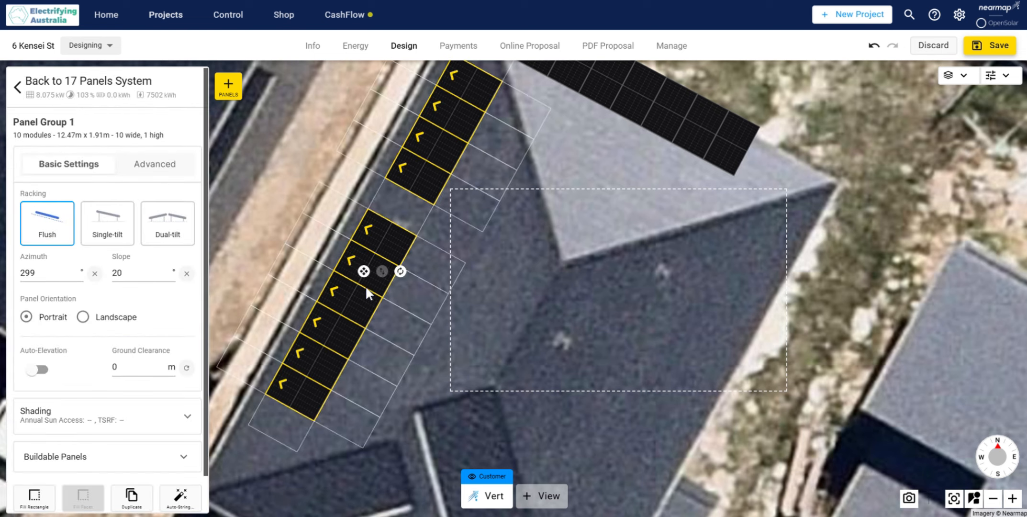
mouse_move(364, 271)
mouse_down()
mouse_move(355, 292)
mouse_move(360, 285)
mouse_up()
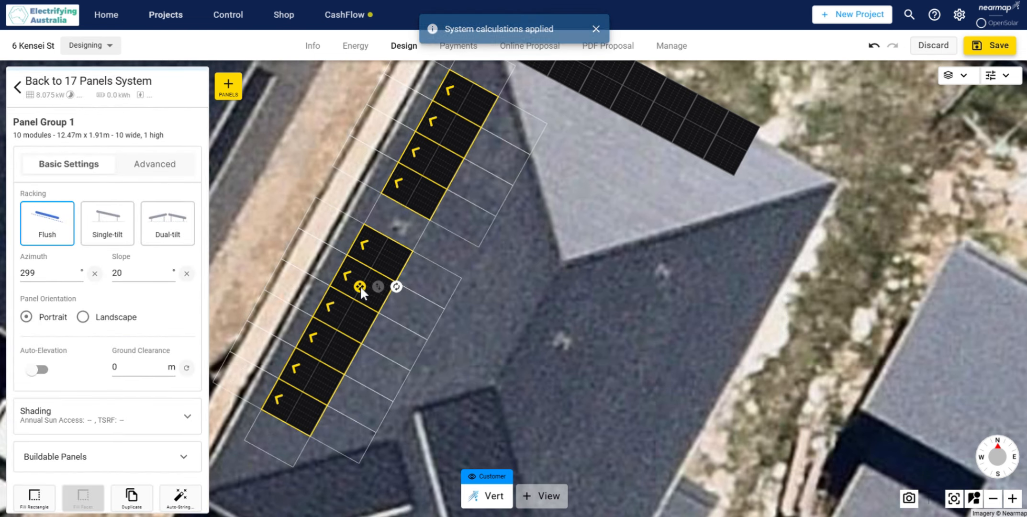
Step: Move the seven-panel row slightly south onto the north-east roof face and set its azimuth to 29°
click(610, 282)
drag(610, 281, 502, 359)
click(493, 237)
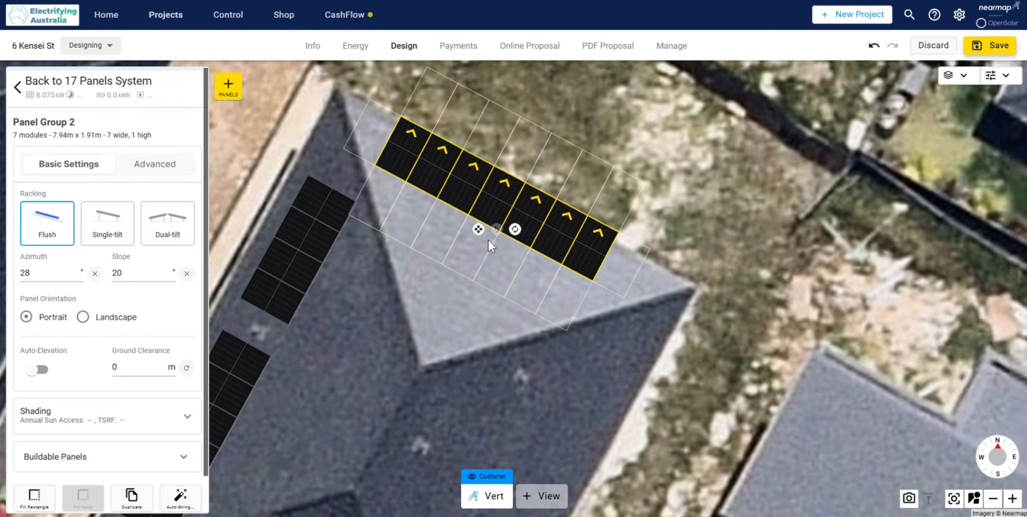
drag(478, 232, 483, 252)
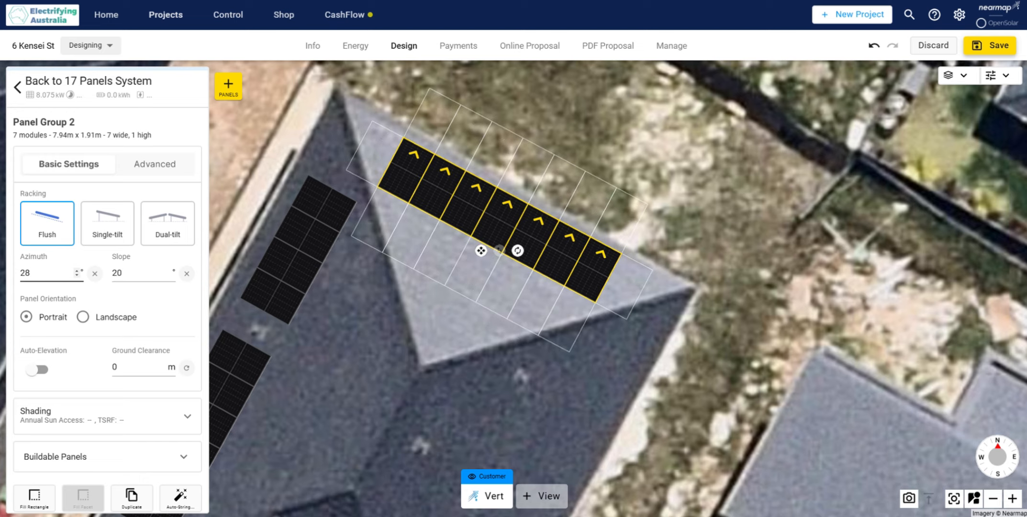
click(76, 271)
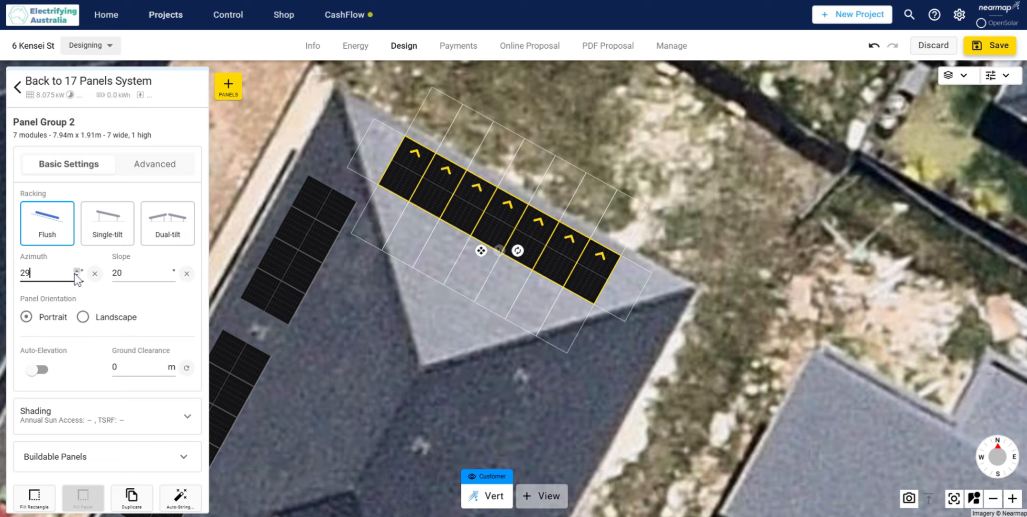
click(403, 355)
click(516, 280)
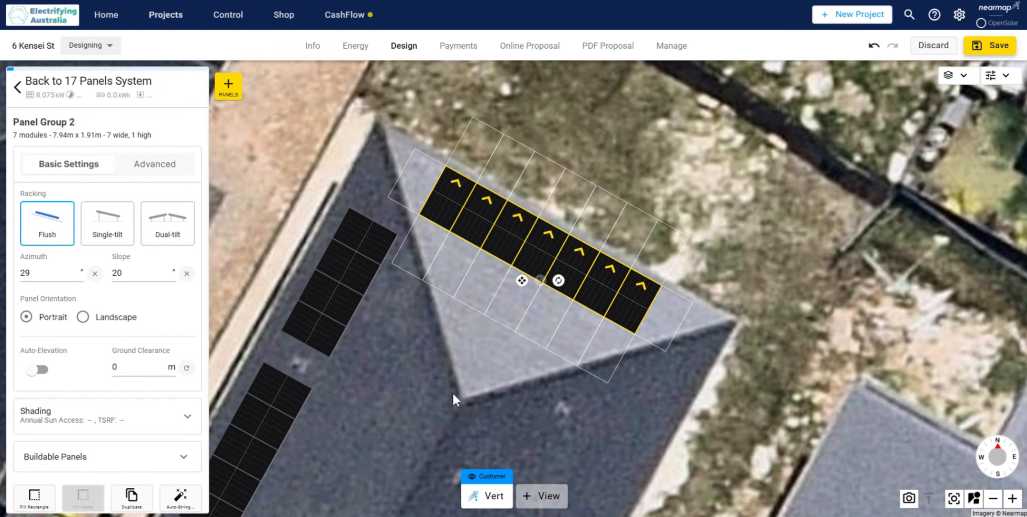
click(481, 346)
drag(481, 344, 527, 262)
drag(466, 366, 490, 339)
drag(498, 289, 485, 292)
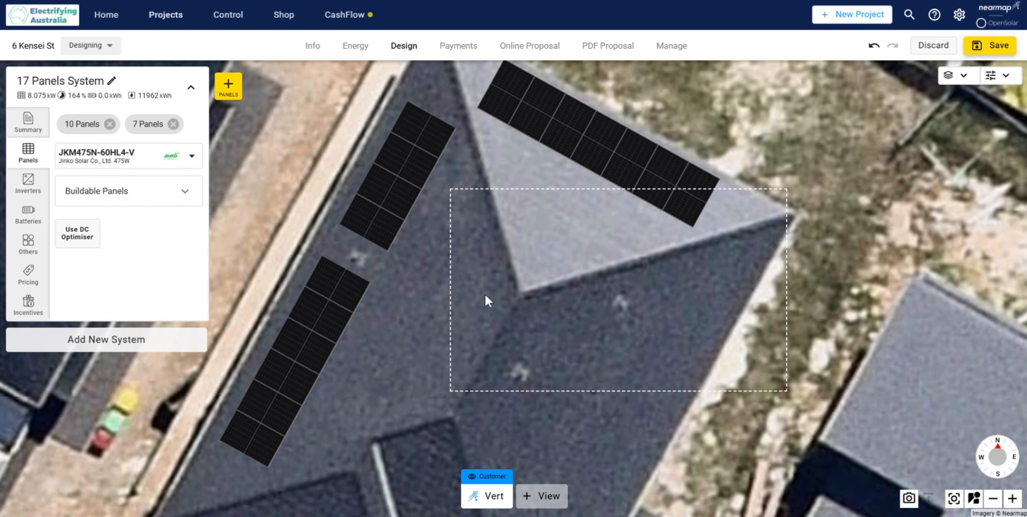
click(228, 86)
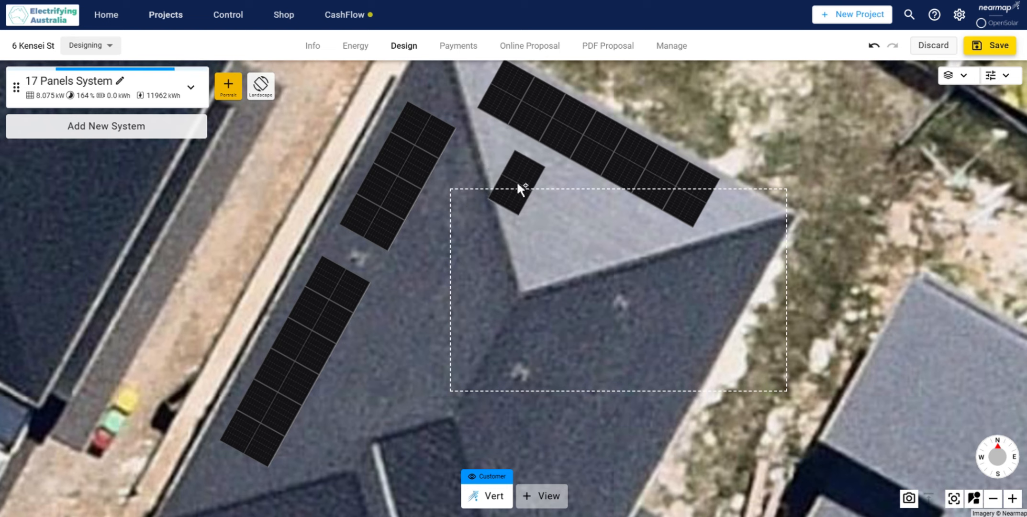
click(523, 183)
key(Delete)
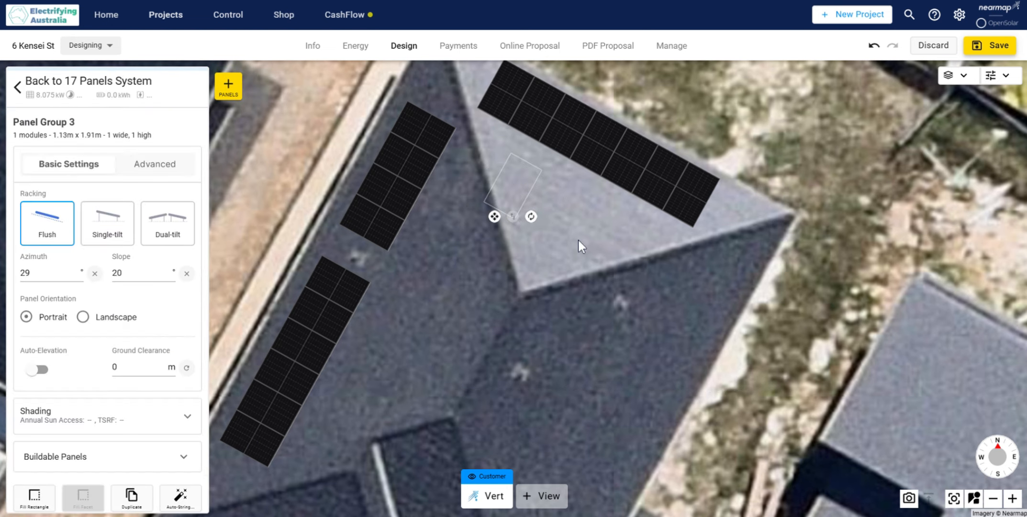
click(495, 108)
Step: Place a second row of three portrait panels below the seven-panel row on the north-east roof face and nudge it slightly east
click(226, 96)
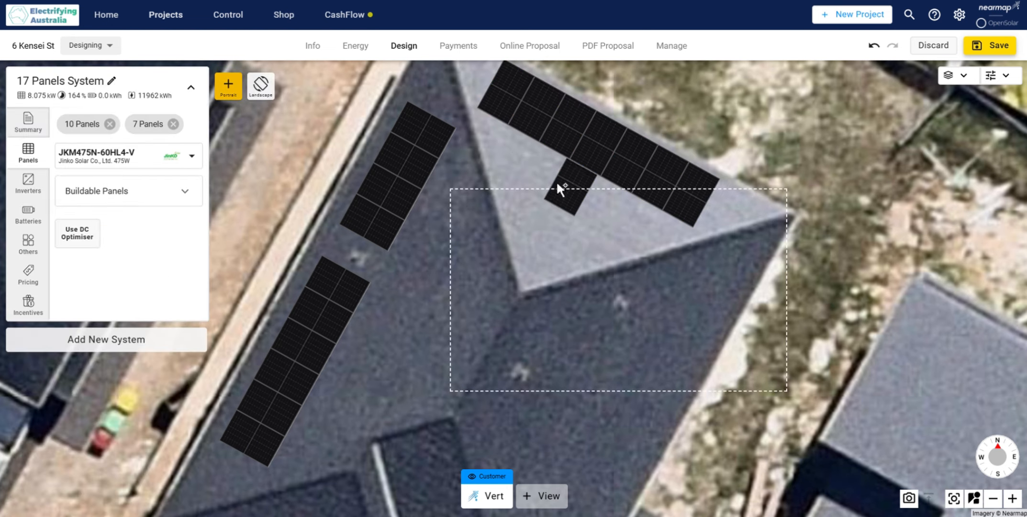
click(532, 175)
click(567, 189)
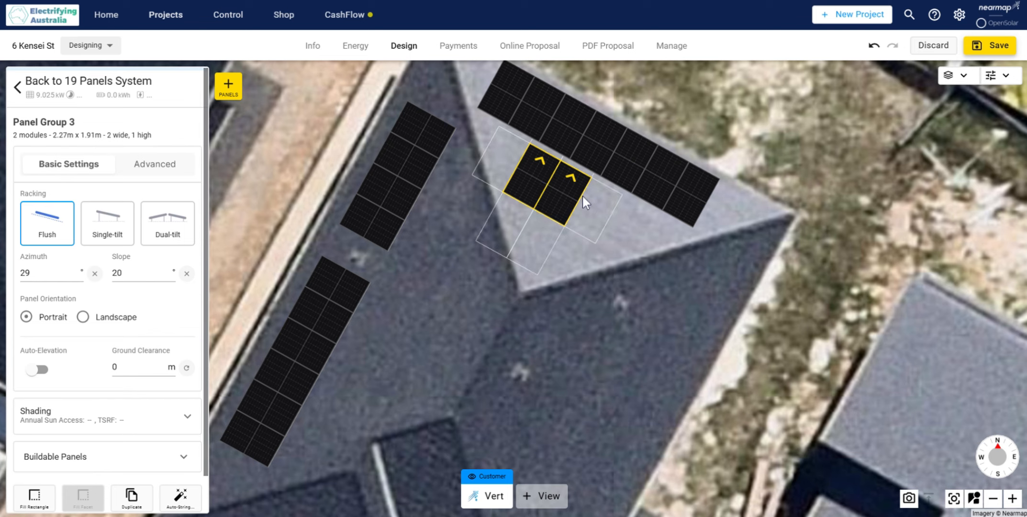
click(596, 199)
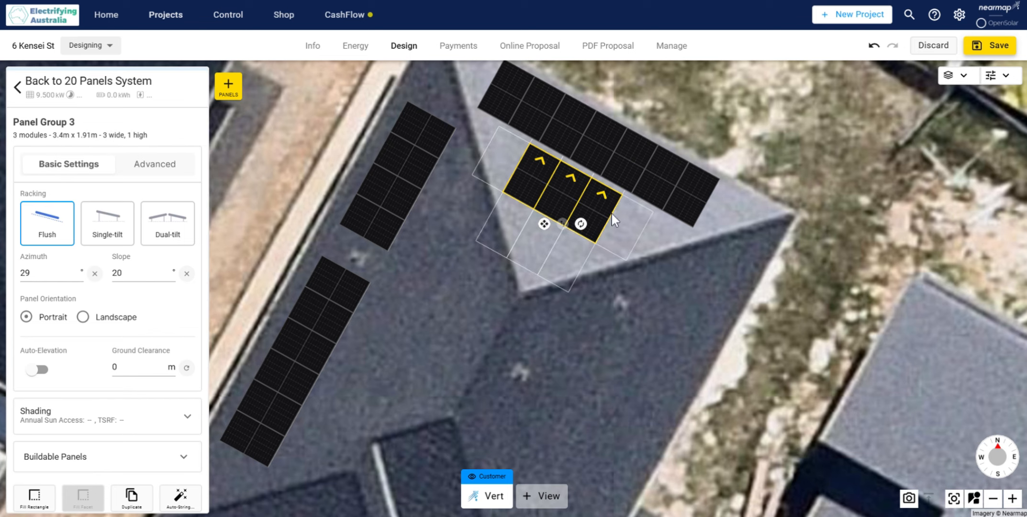
click(467, 293)
click(567, 175)
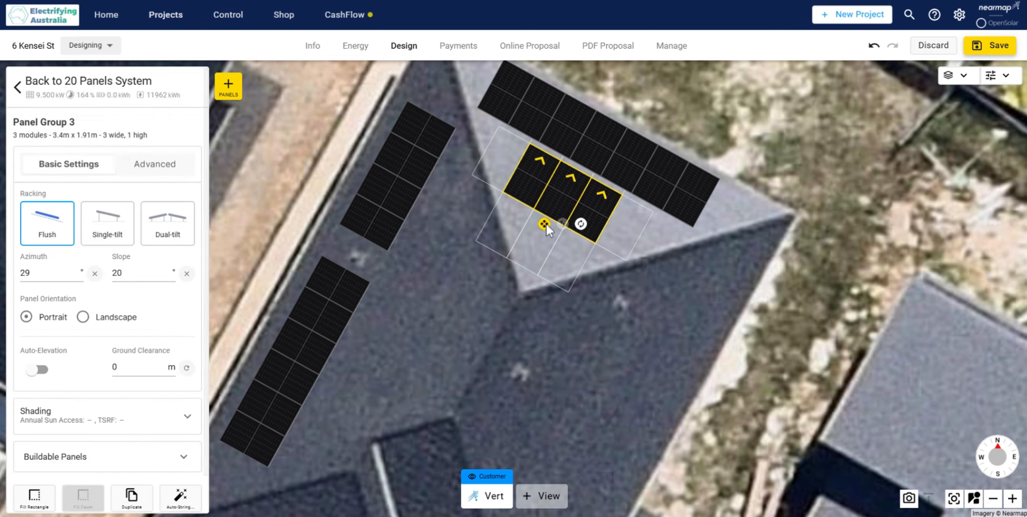
drag(546, 222, 553, 224)
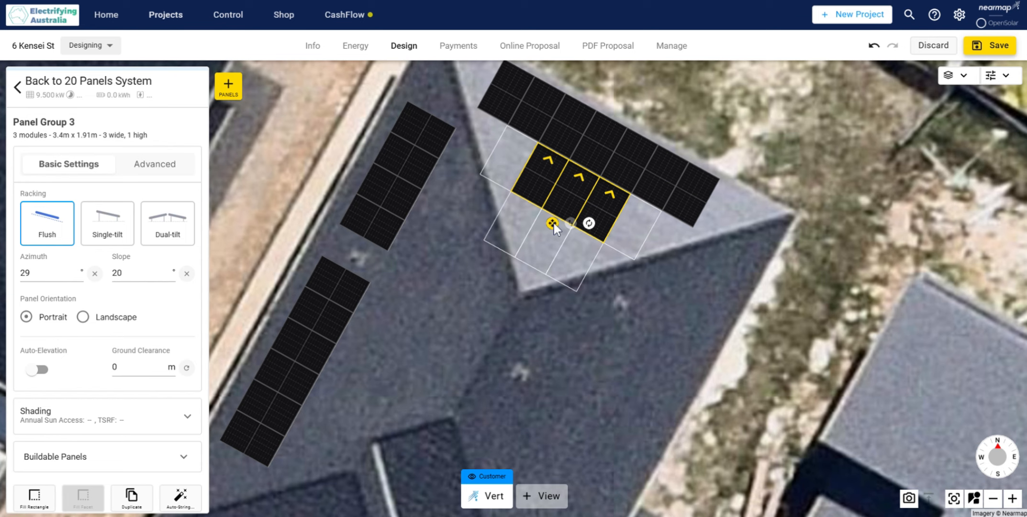
click(436, 299)
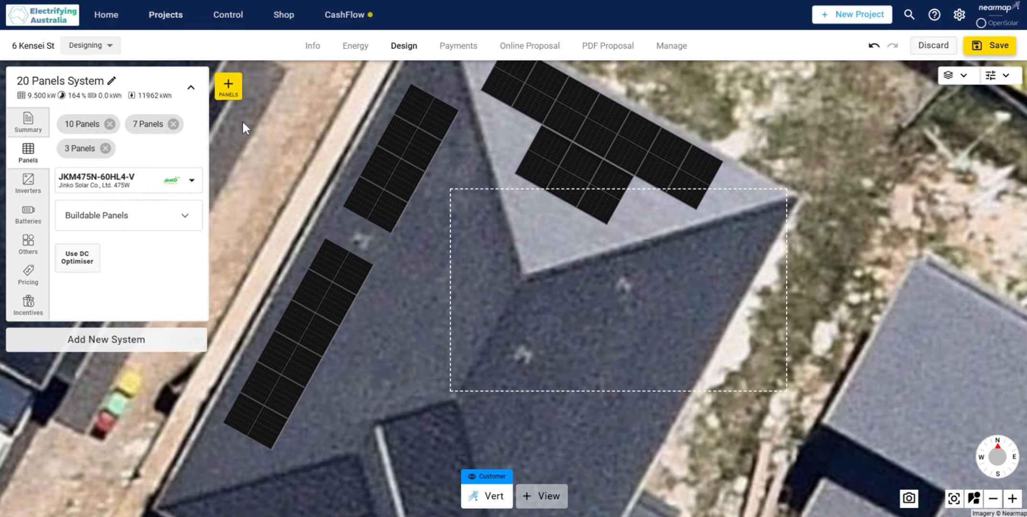
Step: Place a separate two-panel group at 299° azimuth beside the 10-panel group on the north-west roof face and nudge it north-east
click(234, 93)
click(397, 307)
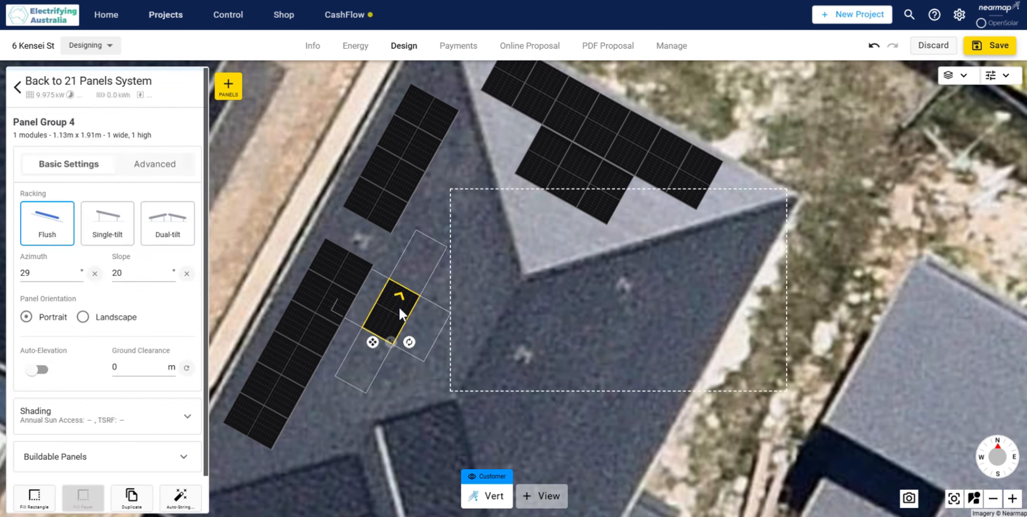
click(328, 277)
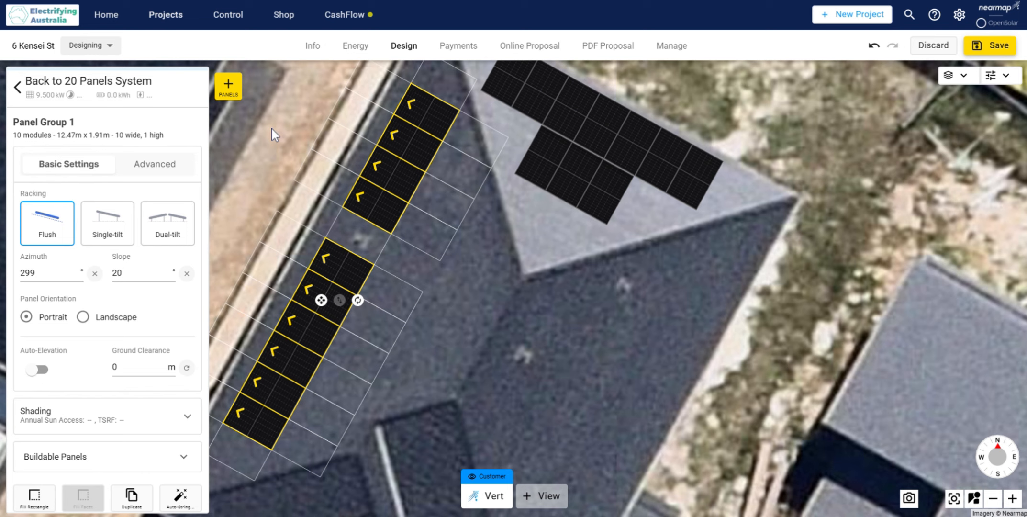
click(231, 90)
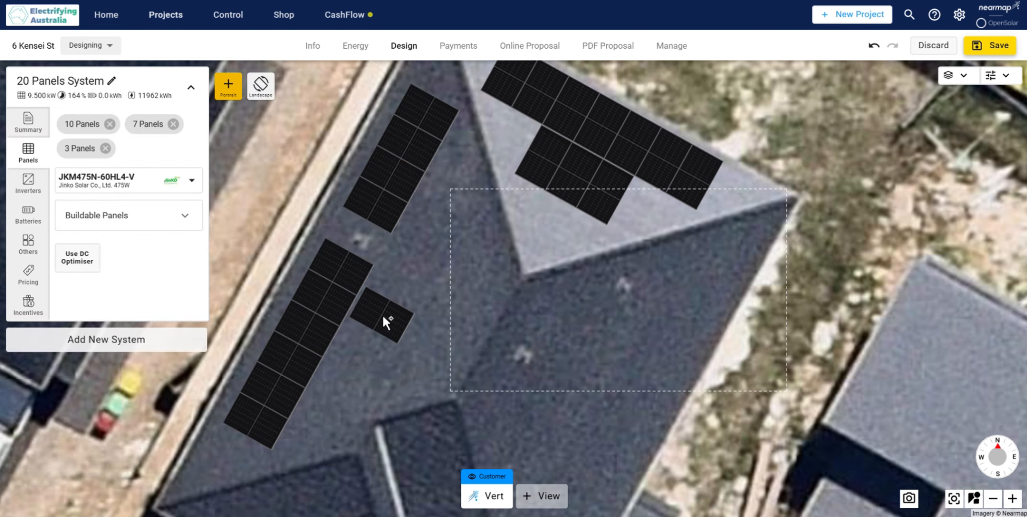
click(382, 314)
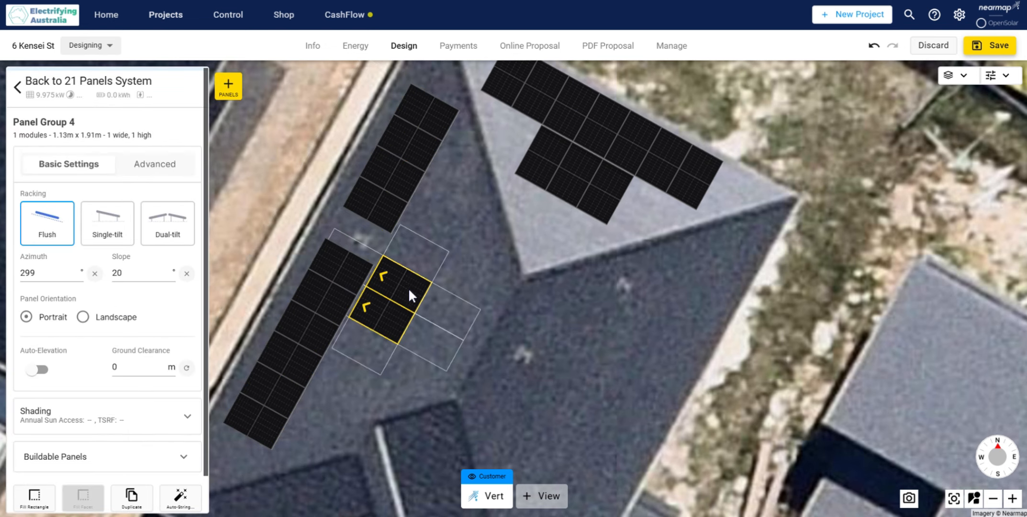
click(507, 286)
click(400, 318)
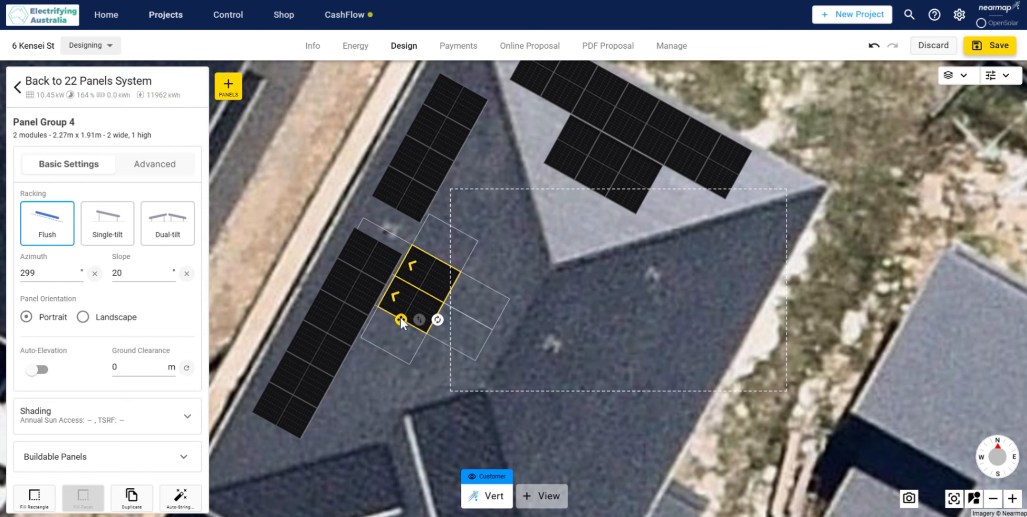
drag(400, 318, 413, 306)
click(556, 290)
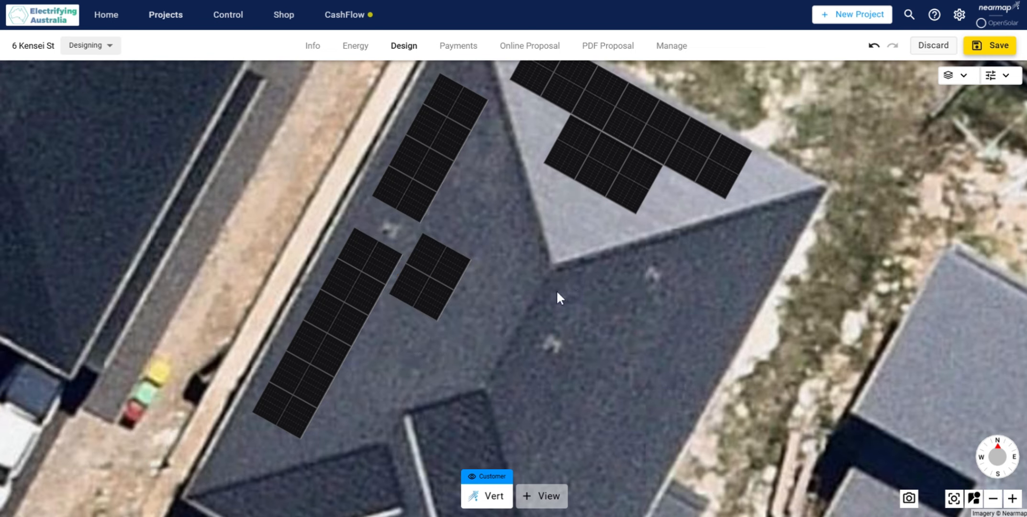
Step: Delete the separate two-panel group beside the 10-panel group on the north-west roof face
click(413, 288)
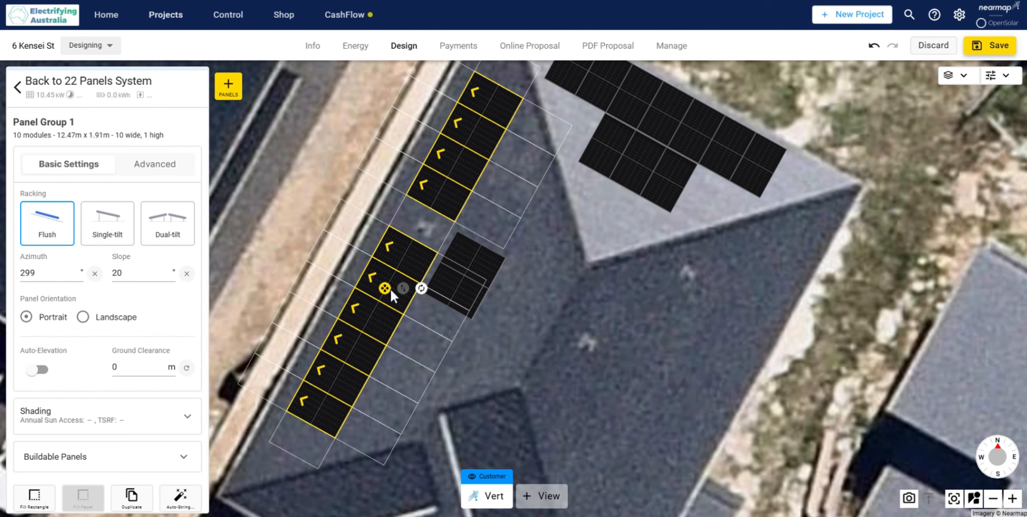
click(550, 287)
mouse_move(566, 286)
mouse_down()
mouse_move(533, 285)
mouse_move(578, 286)
mouse_up()
scroll(538, 284, down, 1)
scroll(564, 271, down, 1)
scroll(508, 288, up, 5)
click(451, 254)
key(Delete)
click(511, 326)
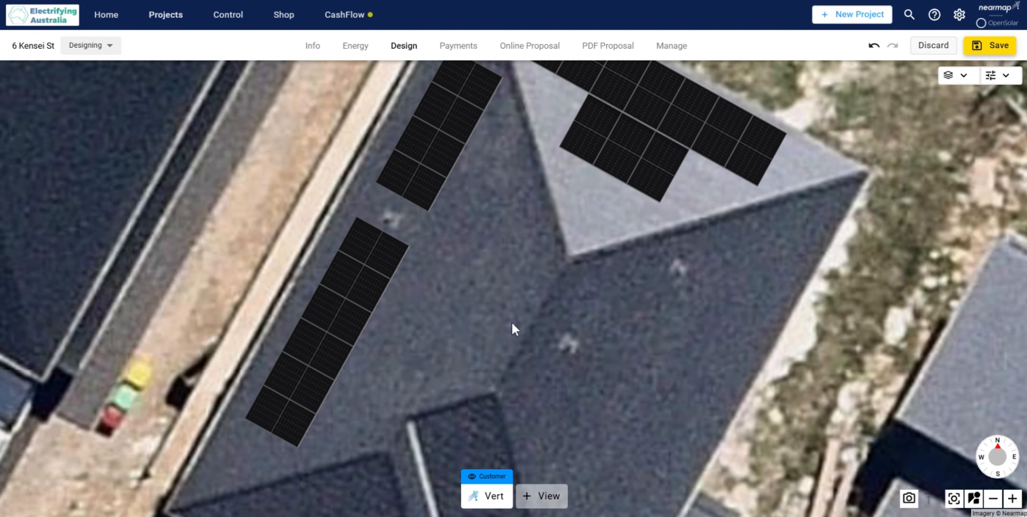
Step: Add two panels as a second row to the 10-panel group, beside the northern end of its six-panel block
click(373, 288)
click(438, 282)
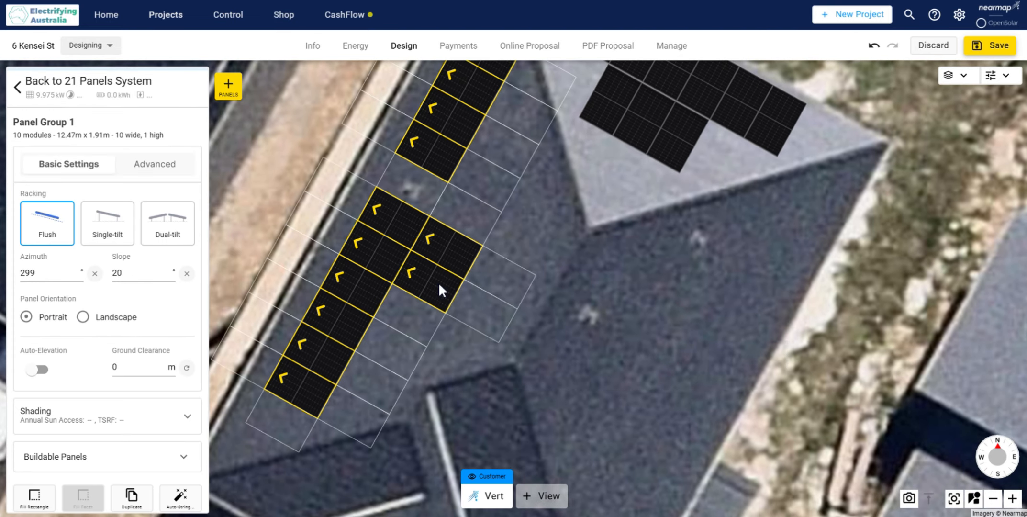
click(453, 247)
click(625, 294)
scroll(625, 291, down, 3)
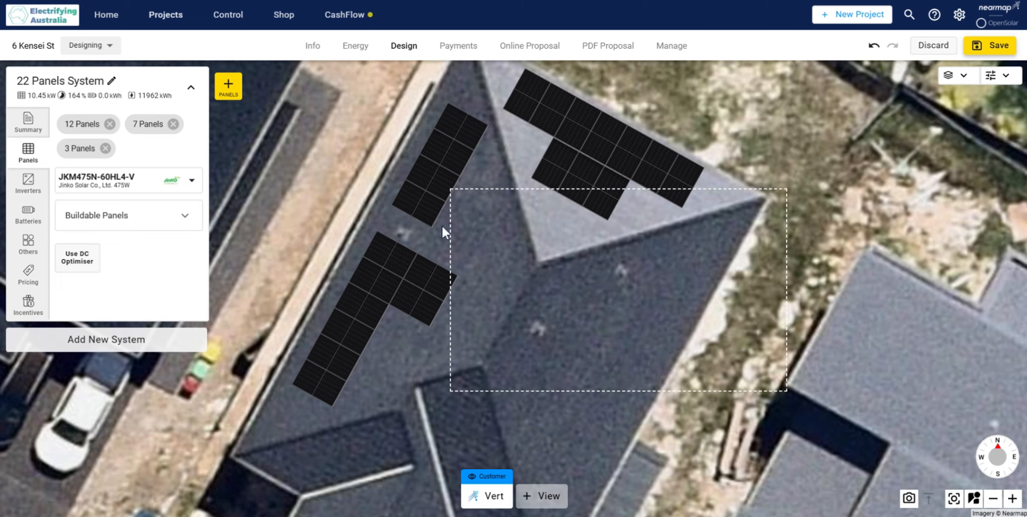
Step: Remove the four panels of the northern block from the 12-panel group on the north-west roof face
click(473, 135)
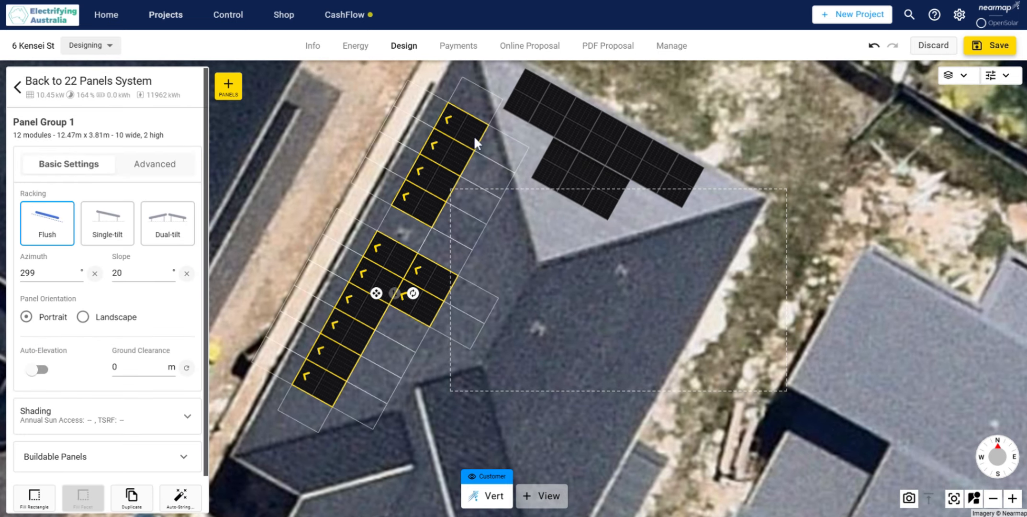
click(473, 135)
click(456, 150)
click(444, 175)
click(436, 197)
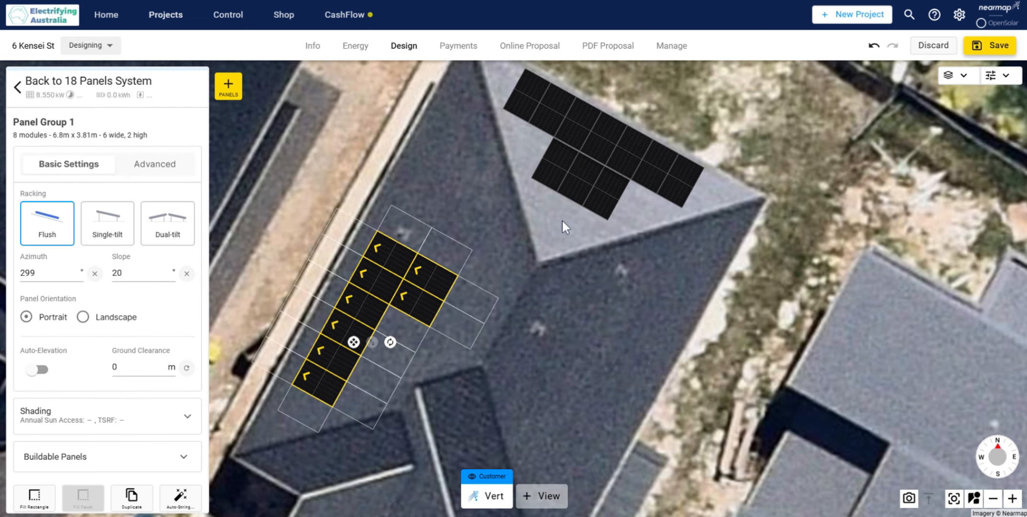
click(448, 236)
click(377, 258)
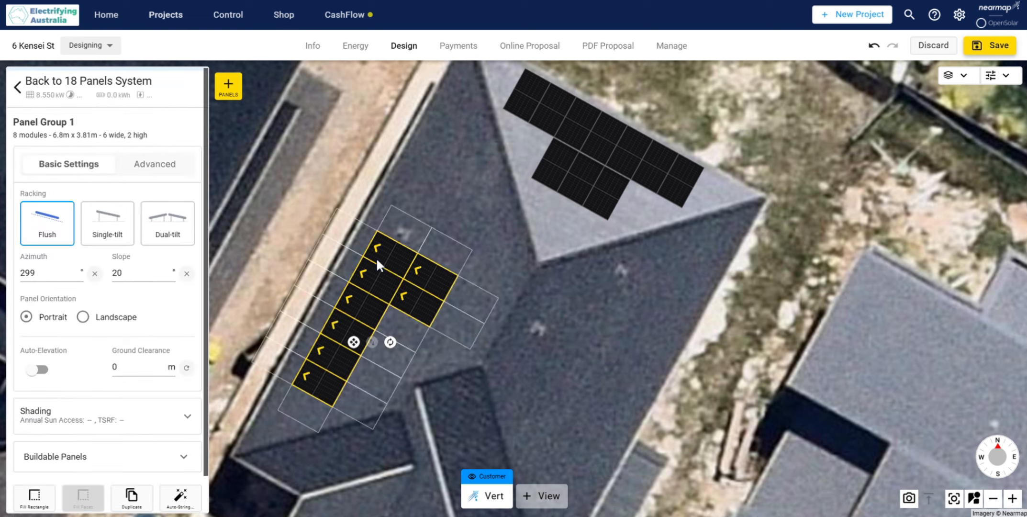
Step: Extend the ridge-side row of the panel group on the north-west roof face by three panels towards the north-east
click(444, 244)
click(465, 224)
click(472, 200)
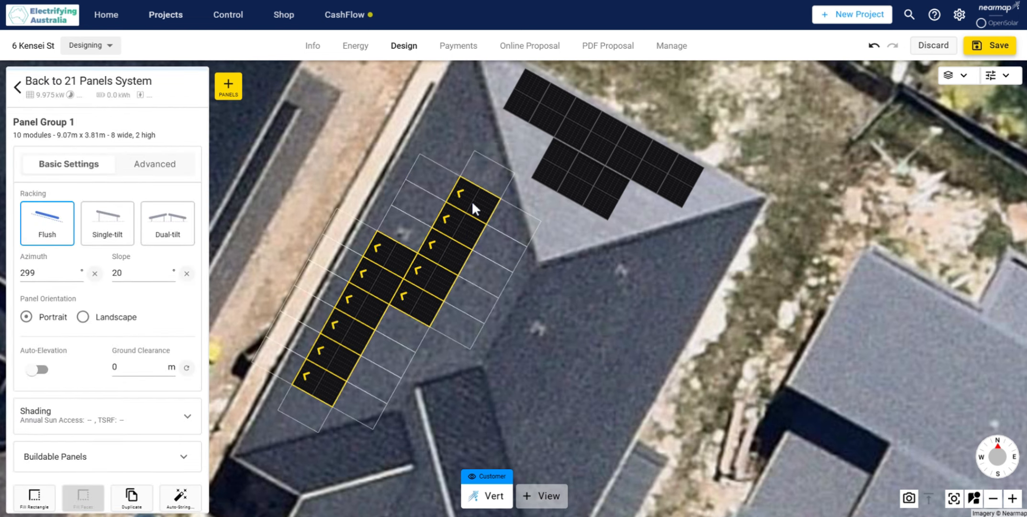
Step: Add two panels to the group's eave-side row beyond a one-panel gap and remove the northernmost panel of the ridge-side row
click(509, 297)
click(409, 290)
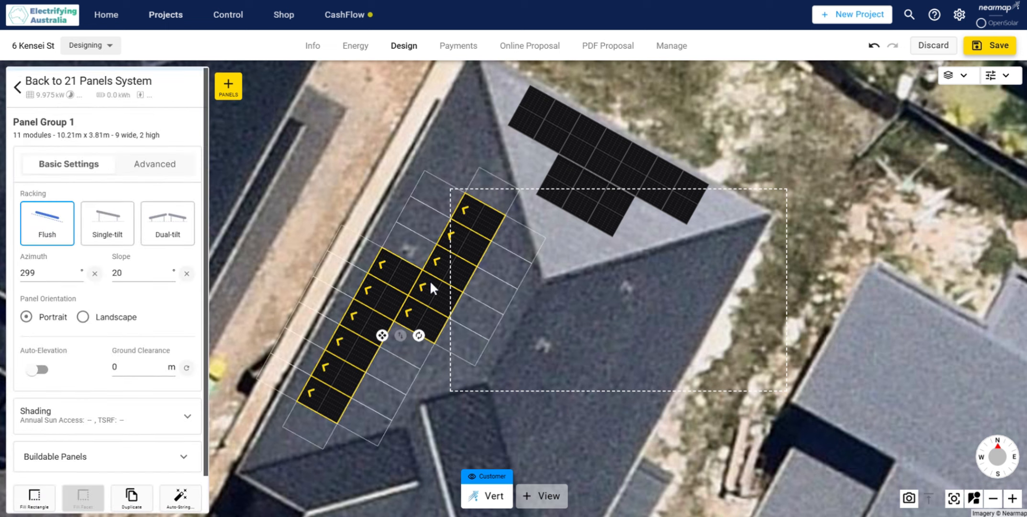
click(421, 225)
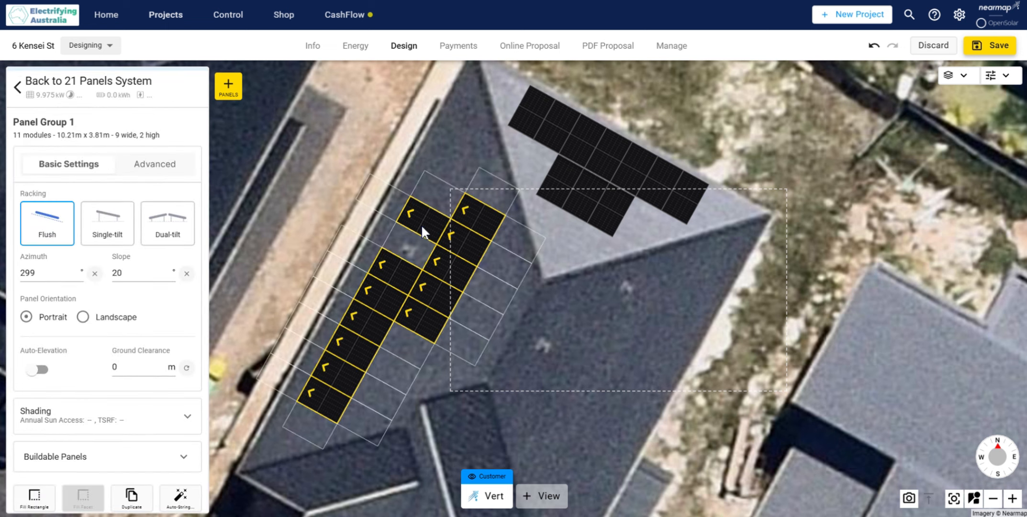
click(467, 202)
click(441, 199)
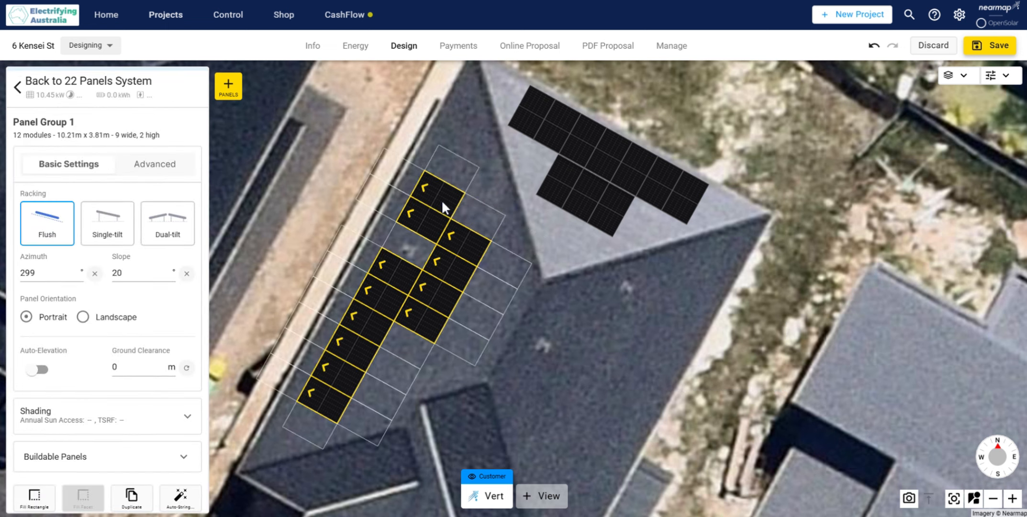
Step: Remove the southernmost panel of the eave-side row and add one panel at that row's northern end
click(603, 272)
click(323, 404)
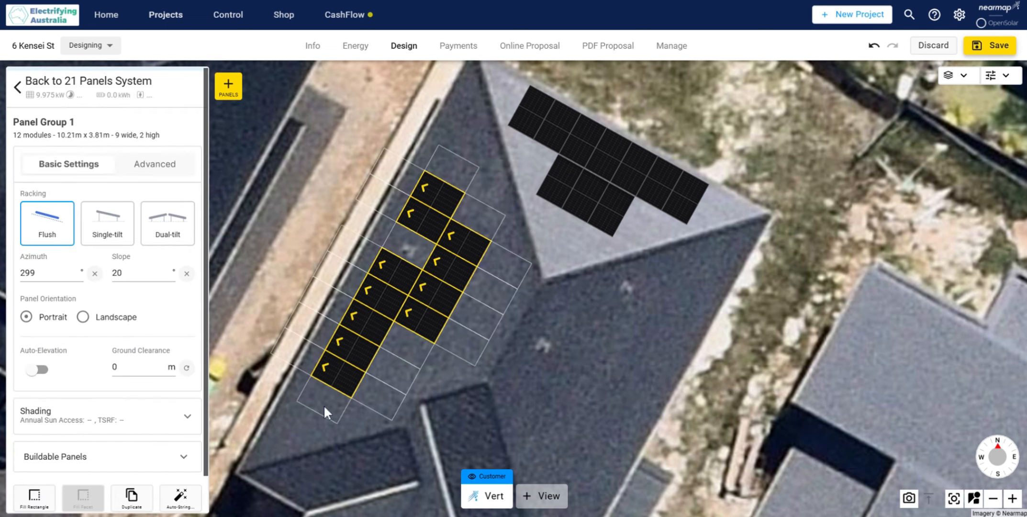
click(462, 162)
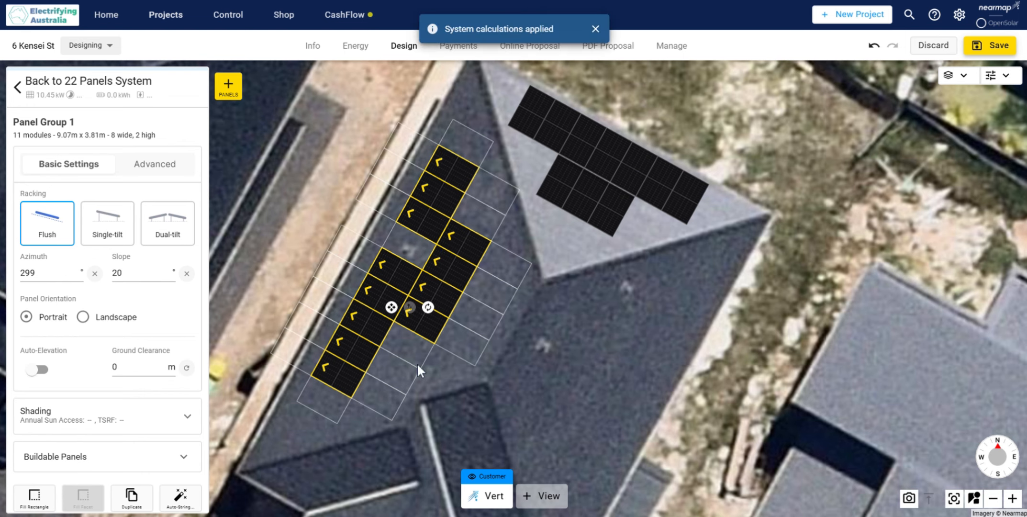
click(569, 324)
Step: Add one panel at each end of the ridge-side row of the group on the north-west roof face
scroll(610, 325, down, 2)
scroll(505, 326, up, 5)
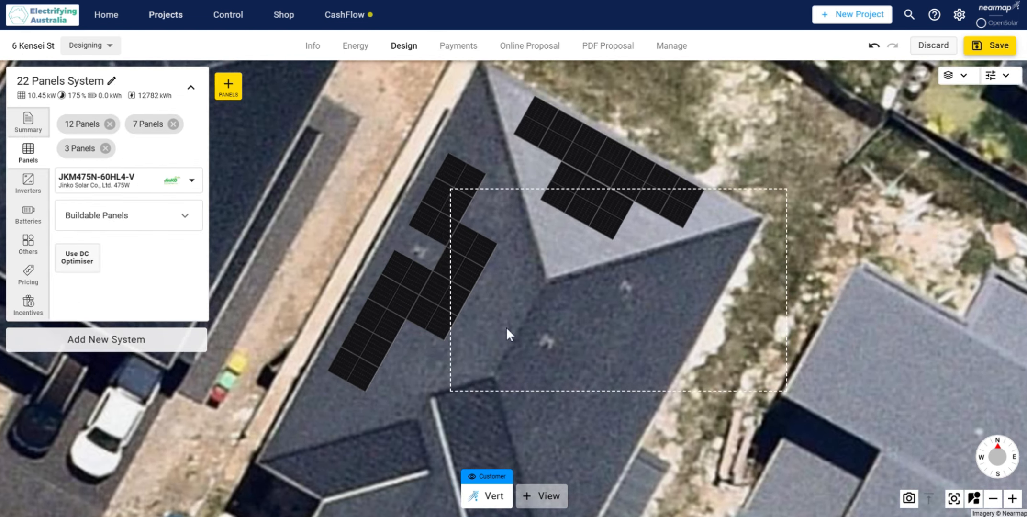
scroll(517, 271, down, 3)
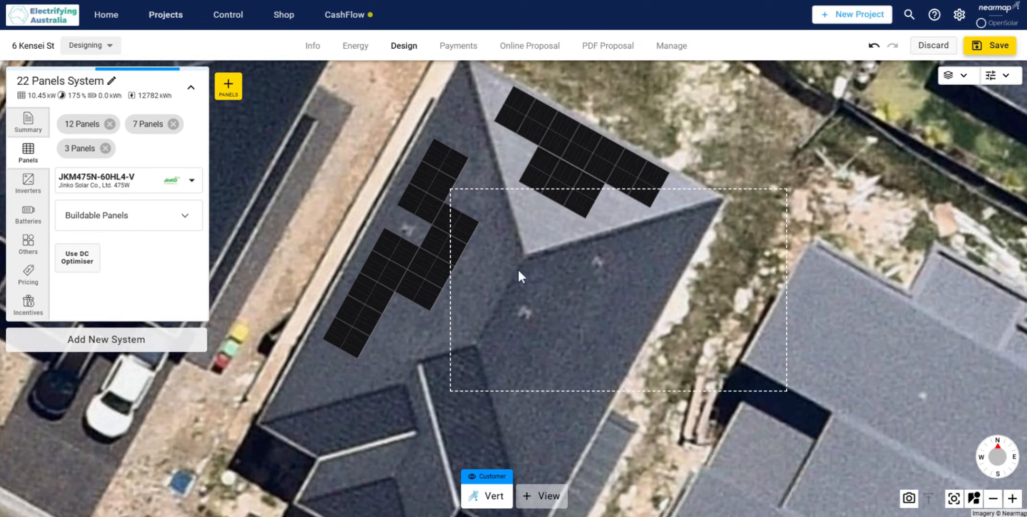
scroll(519, 277, up, 3)
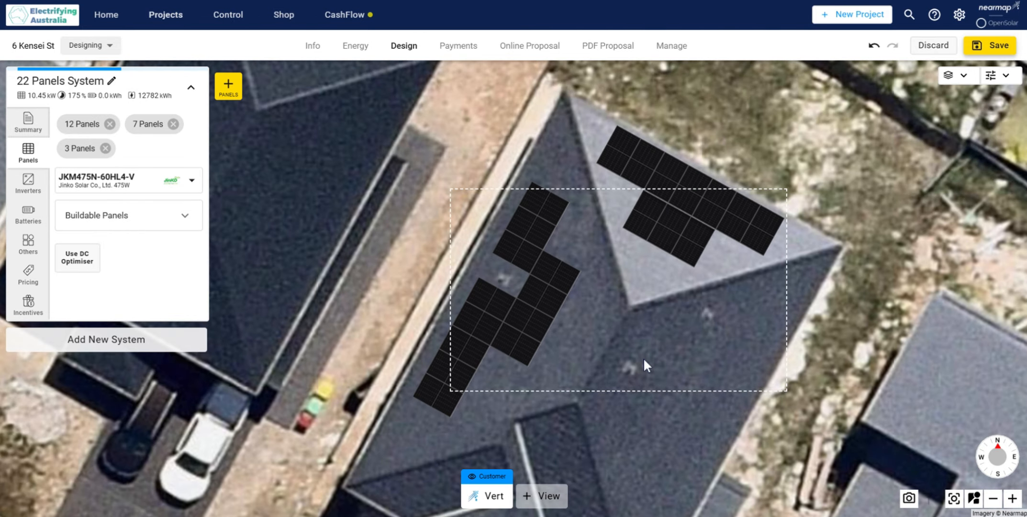
scroll(634, 343, up, 3)
drag(634, 343, 651, 280)
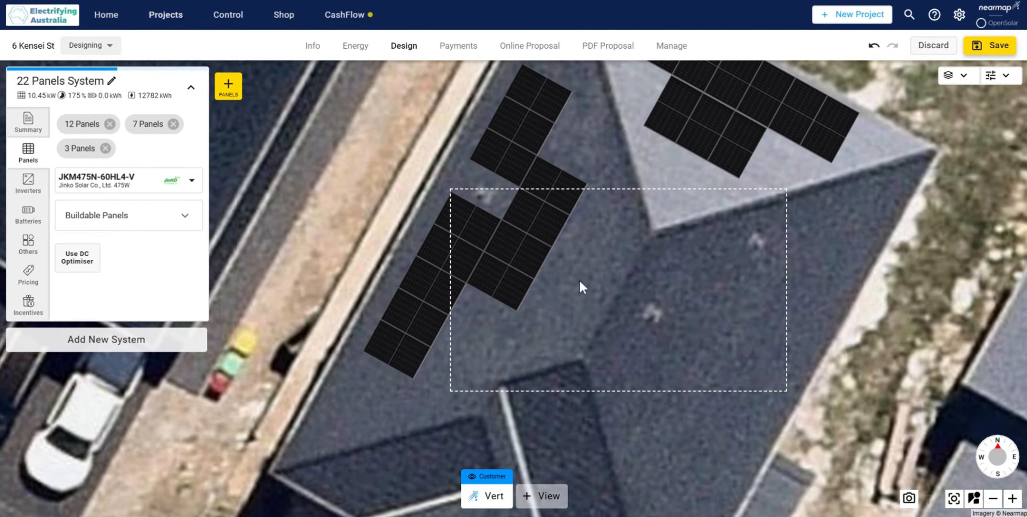
scroll(545, 281, down, 2)
click(545, 281)
click(530, 310)
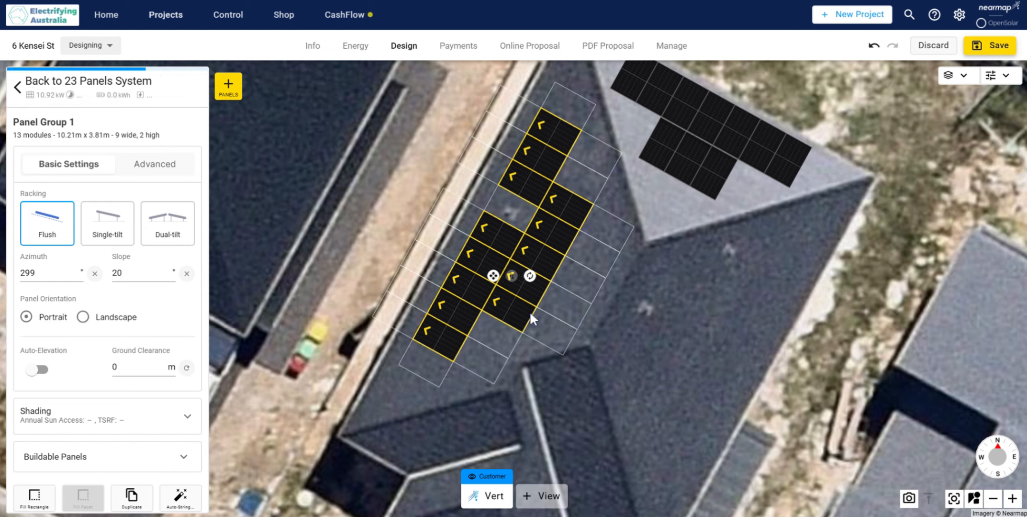
click(578, 173)
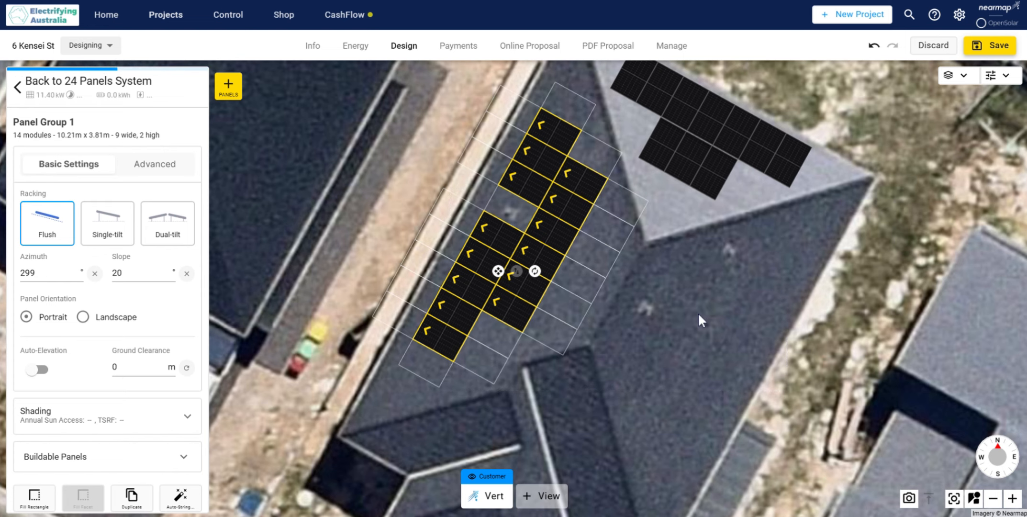
click(678, 343)
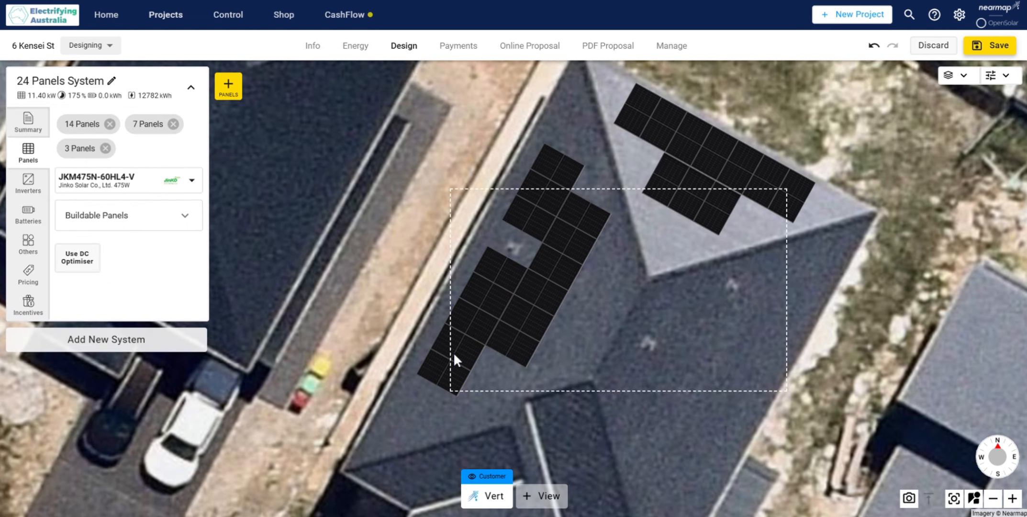
Step: Add one panel at each end of the eave-side row of the group on the north-west roof face
click(433, 398)
click(434, 398)
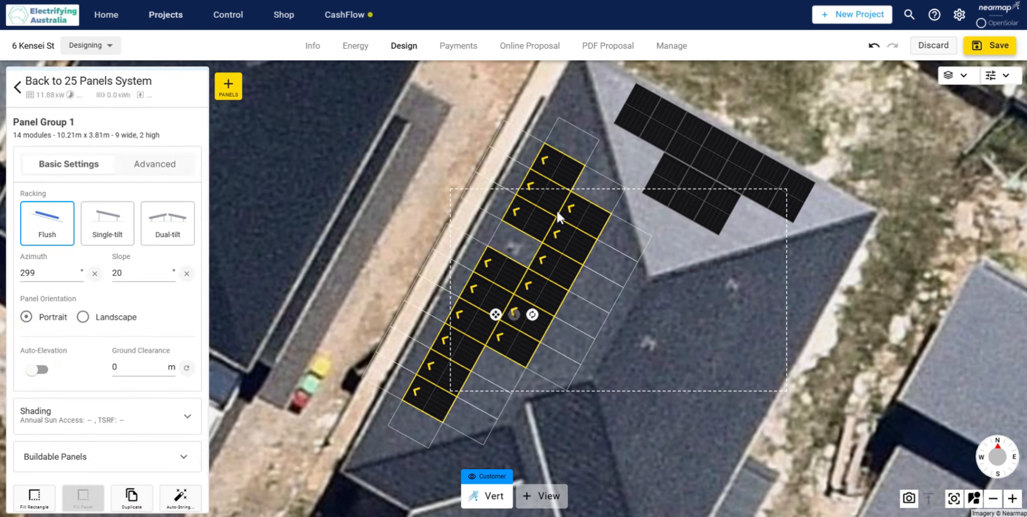
click(578, 126)
click(663, 259)
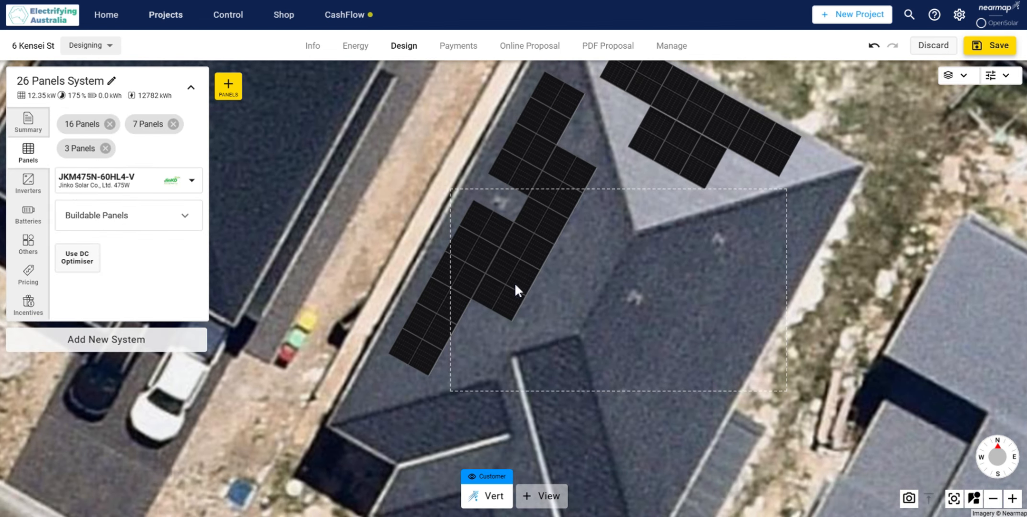
Step: Start a third row with two panels on the ridge side of the group on the north-west roof face
click(516, 290)
click(569, 256)
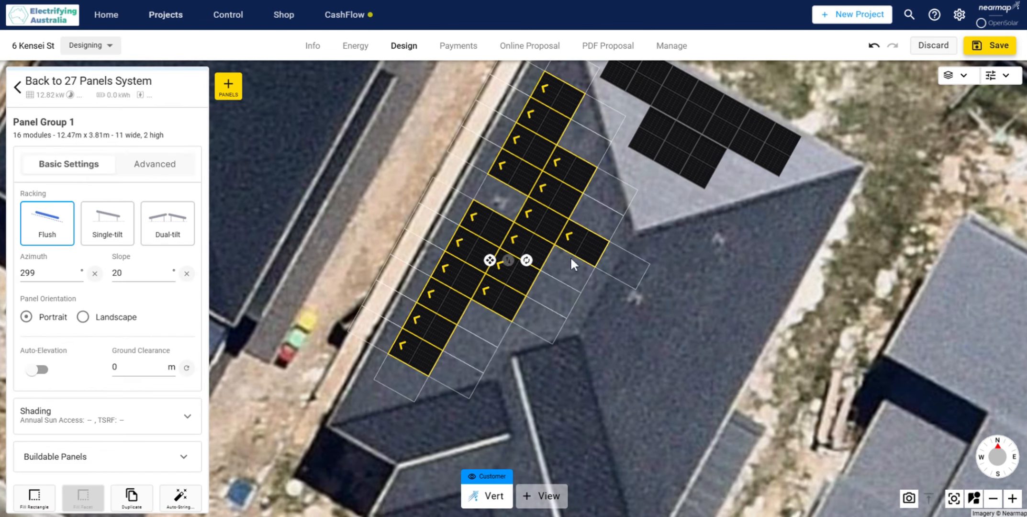
click(567, 264)
click(689, 316)
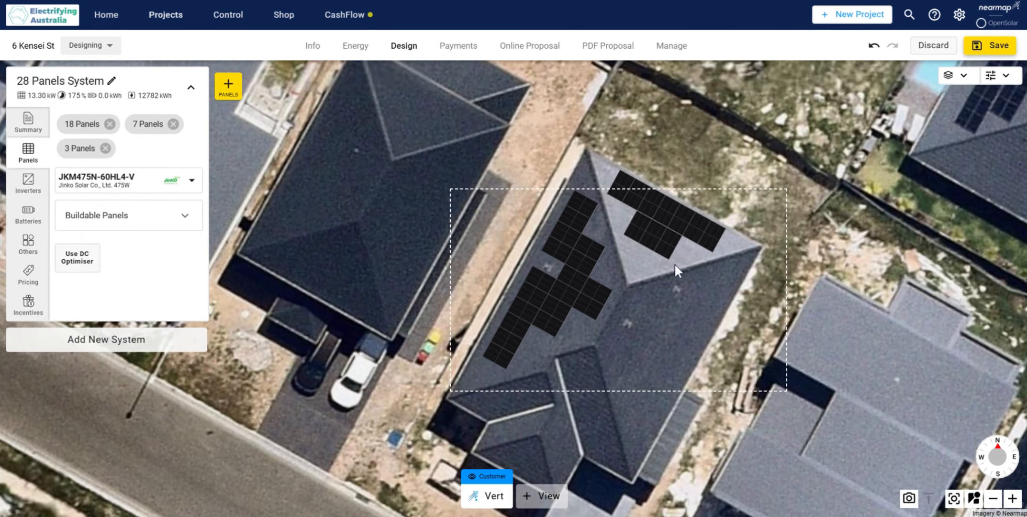
Step: Add an inverter to the system, search for "Gep 10" and choose the 10 kW GE solar inverter GEP10-1-10
click(28, 182)
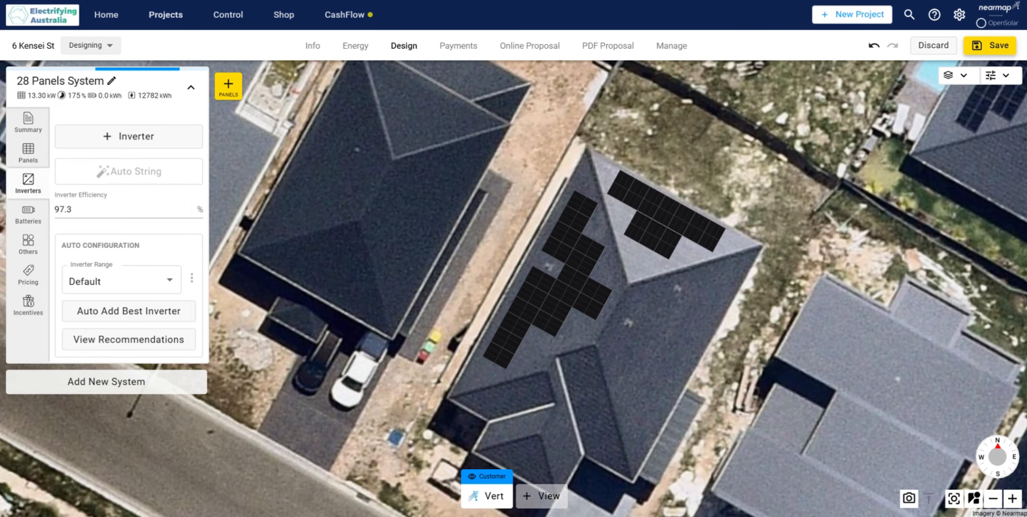
click(154, 143)
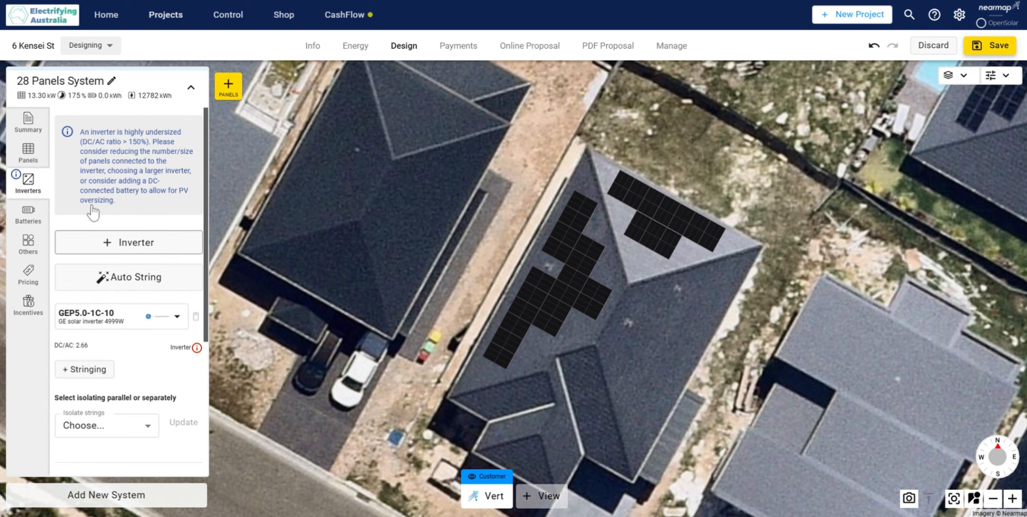
click(178, 324)
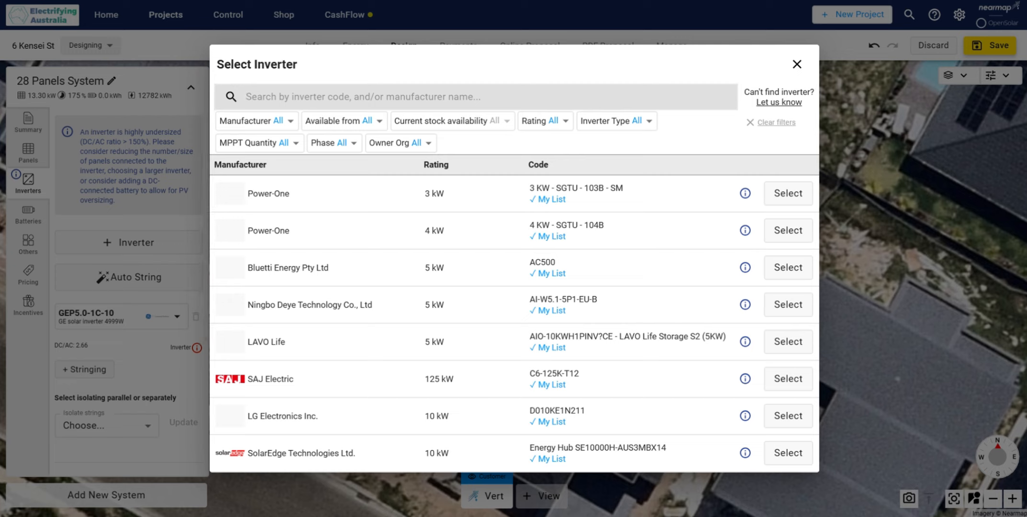
text(Gep 1)
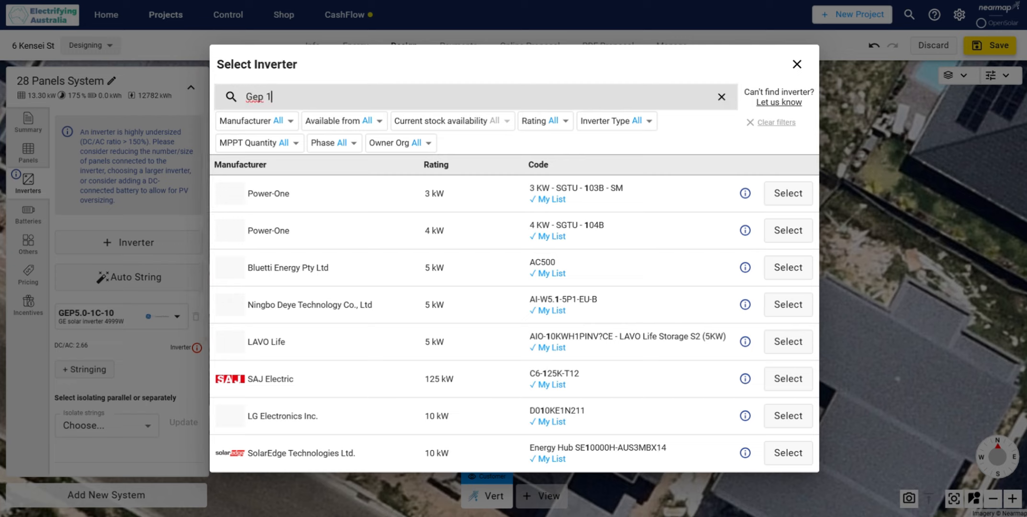
text(0)
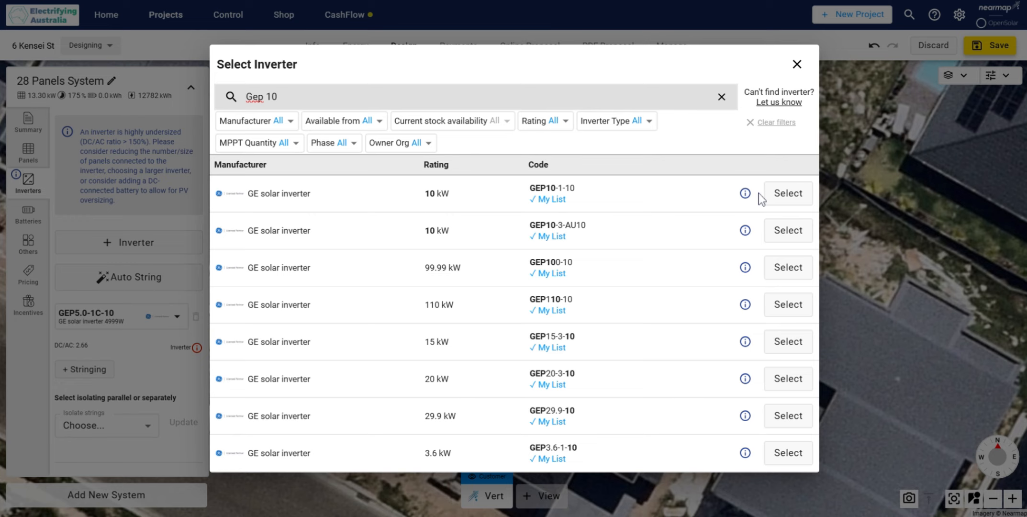
mouse_move(743, 201)
mouse_move(745, 231)
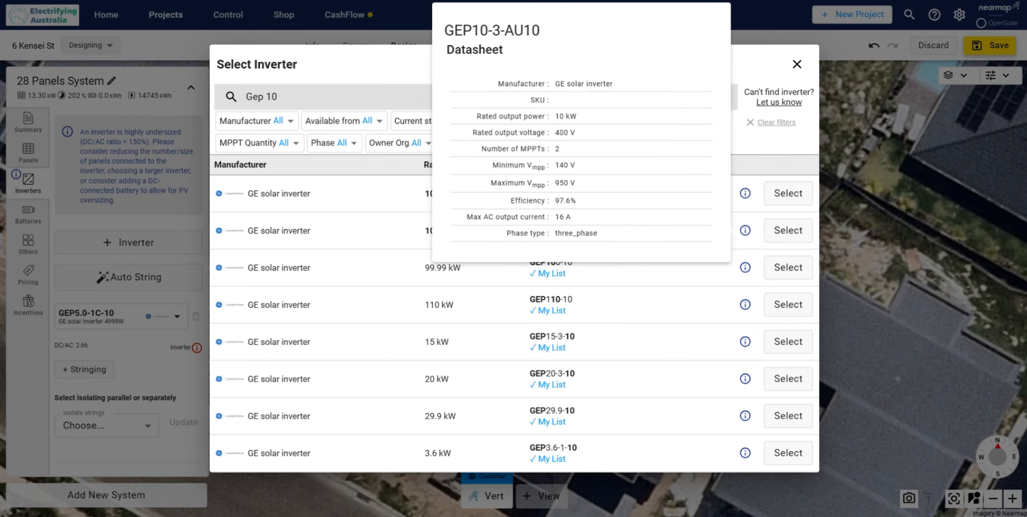
click(787, 193)
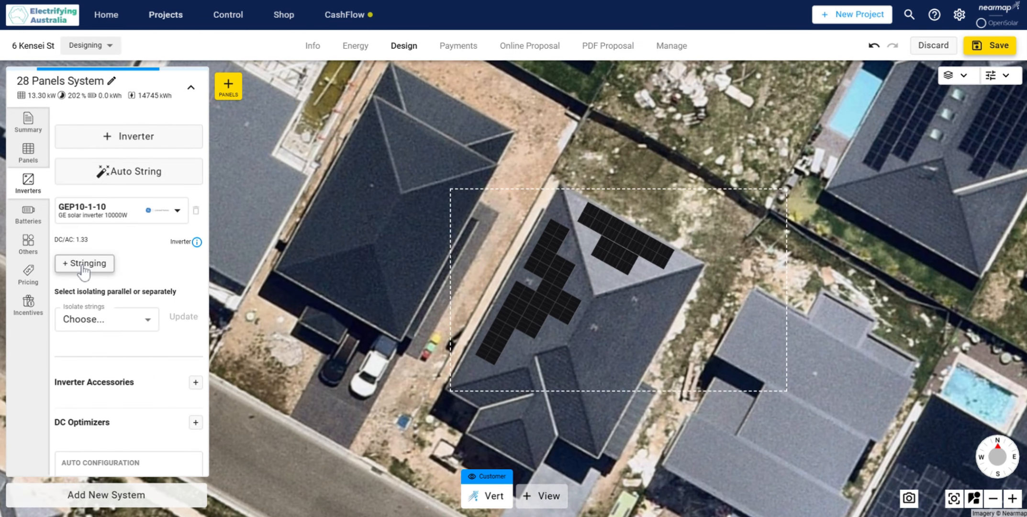
Step: Start the inverter stringing and connect the 10 panels on the north-east roof face as the string on MPPT 1
click(83, 265)
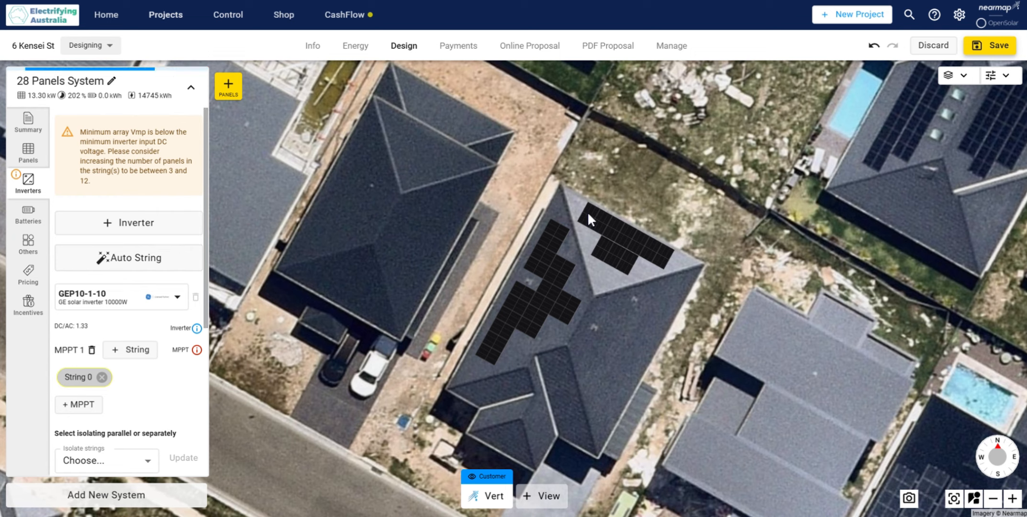
mouse_move(587, 211)
mouse_down()
mouse_move(657, 249)
mouse_move(603, 250)
mouse_up()
Step: Add MPPT 2 and string 12 panels on the north-west face: the whole eave-side row plus the two northernmost panels of the second row
scroll(133, 284, down, 2)
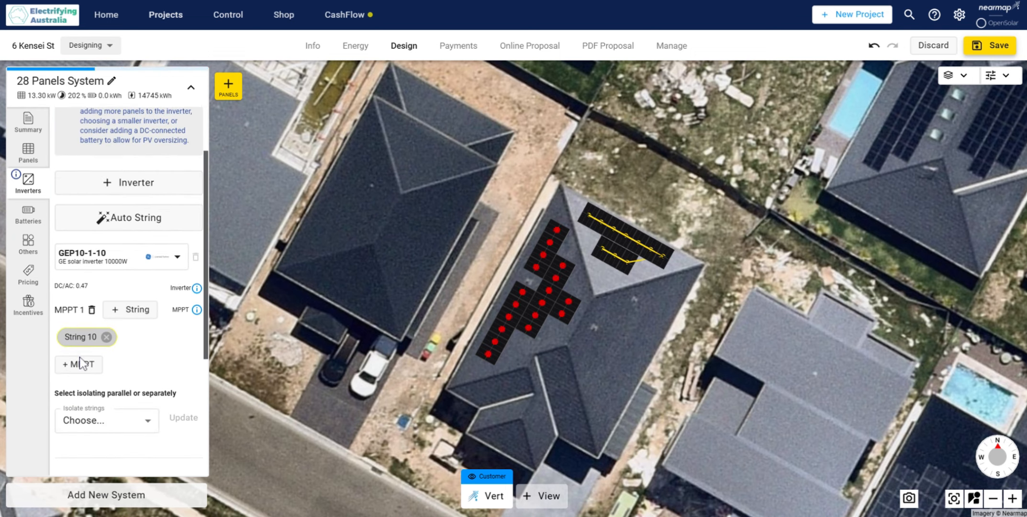
click(80, 359)
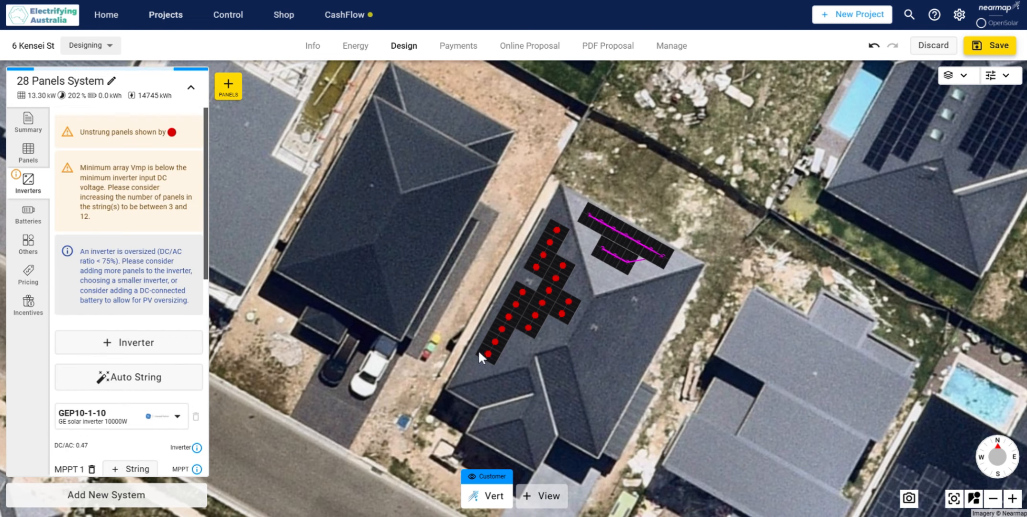
mouse_move(479, 352)
mouse_down()
mouse_move(508, 331)
mouse_move(522, 292)
mouse_up()
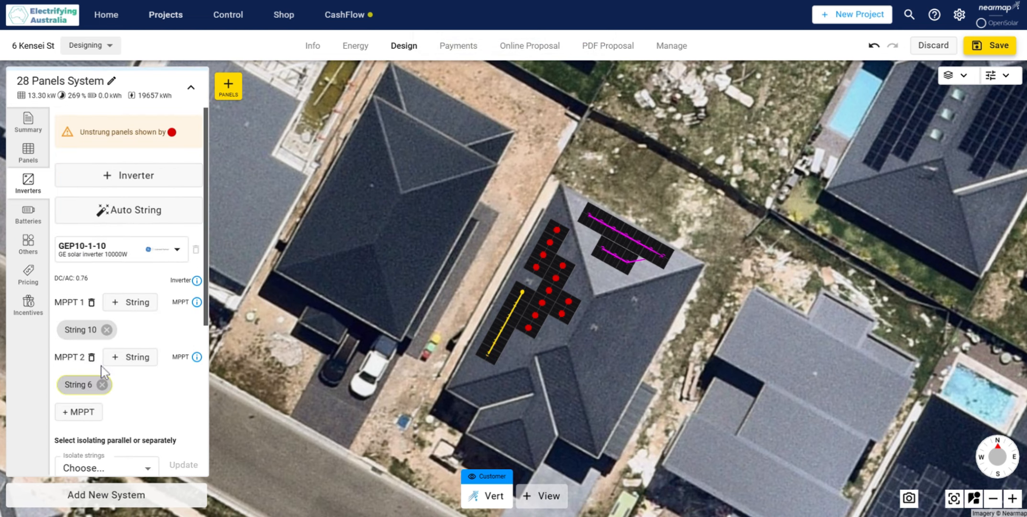
scroll(102, 368, down, 2)
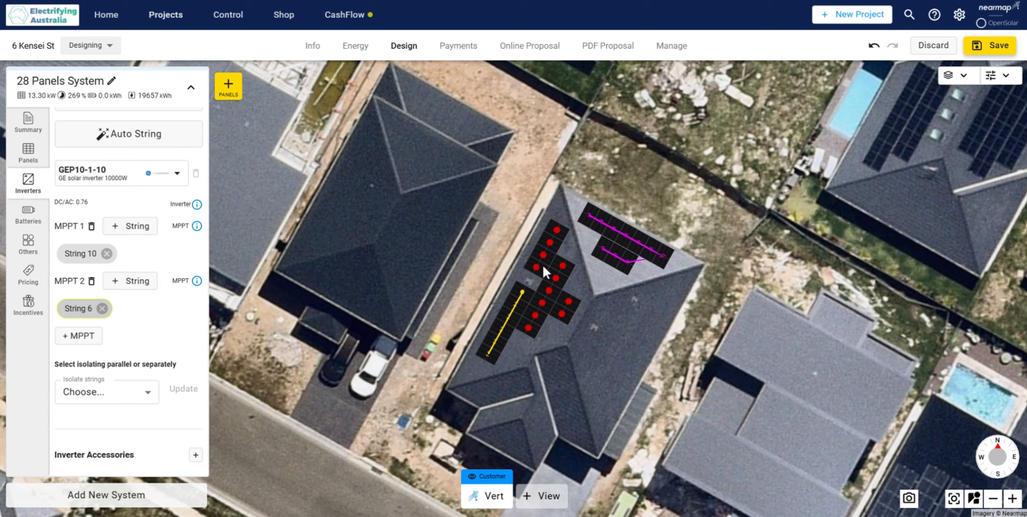
drag(544, 271, 558, 227)
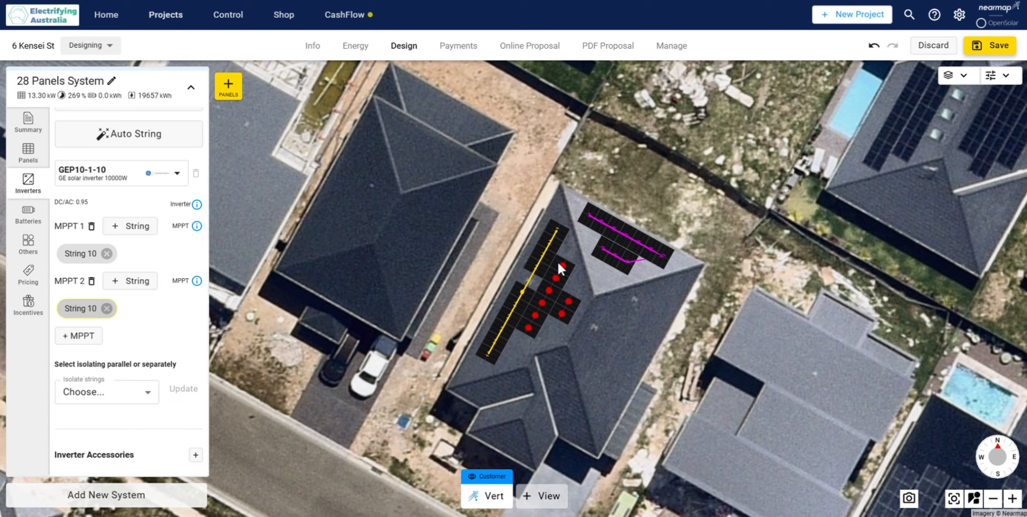
drag(559, 262, 556, 278)
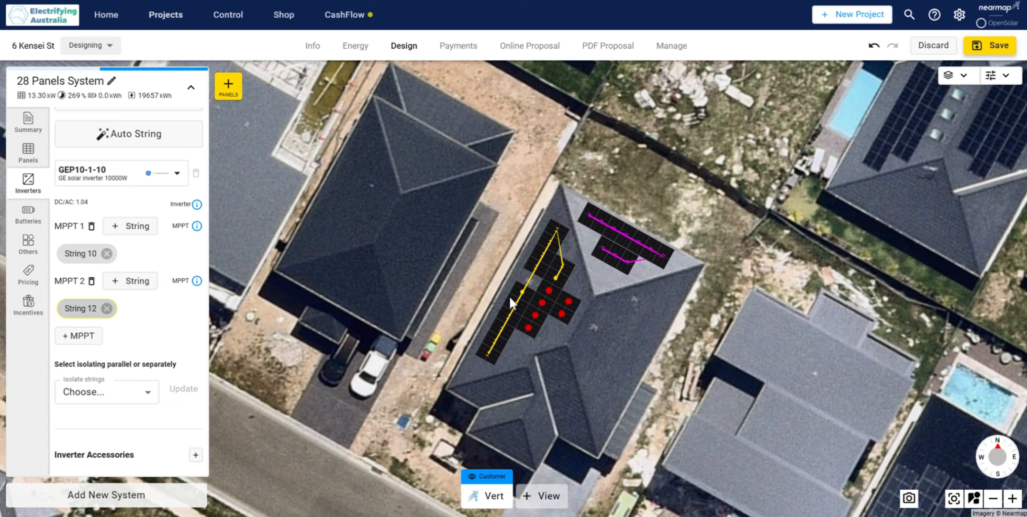
Step: Add MPPT 3 and string the remaining six panels on the north-west roof face to it
click(85, 336)
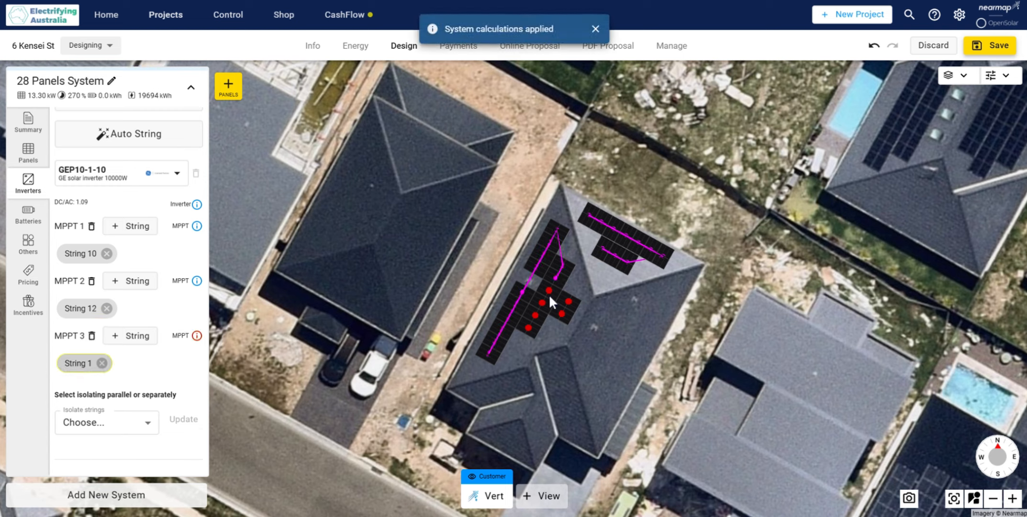
mouse_move(550, 298)
mouse_down()
mouse_move(536, 324)
mouse_move(567, 304)
mouse_up()
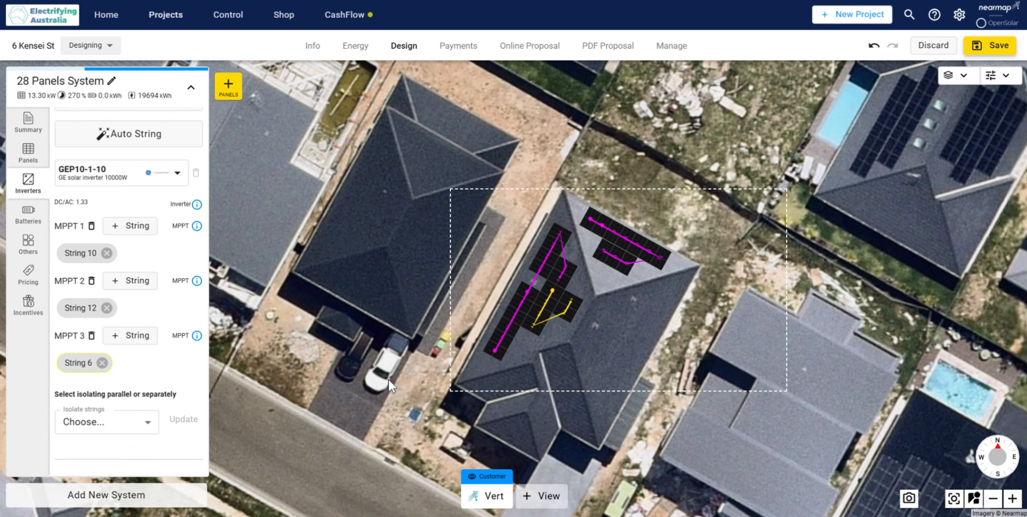
Step: Start adding an other component to the system and search the component list for "titan tile"
scroll(701, 391, down, 3)
drag(668, 389, 692, 353)
scroll(692, 353, down, 3)
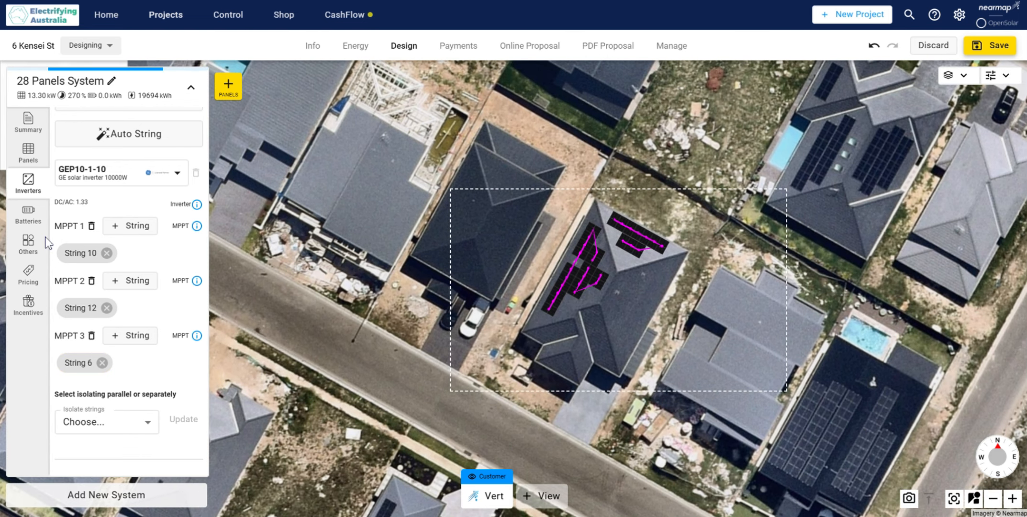
click(37, 221)
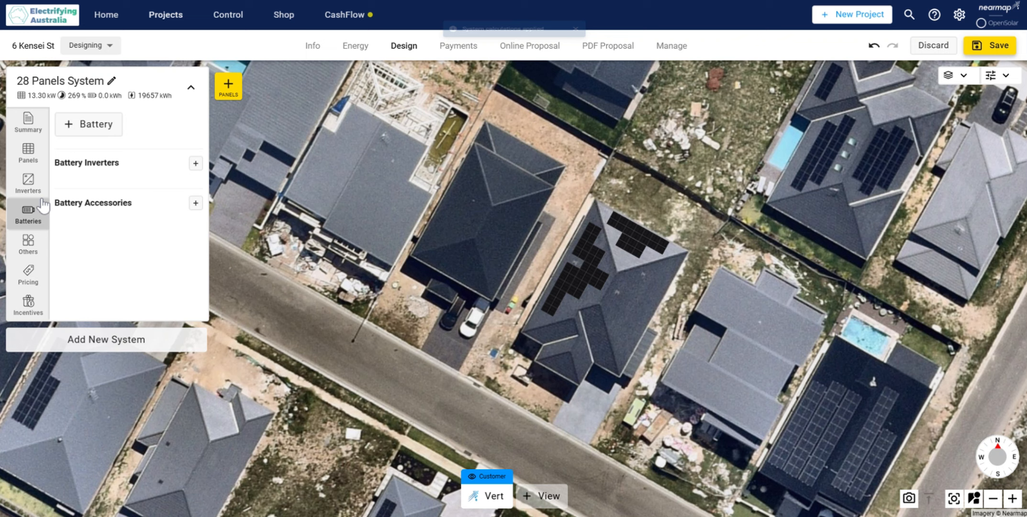
click(28, 242)
click(89, 125)
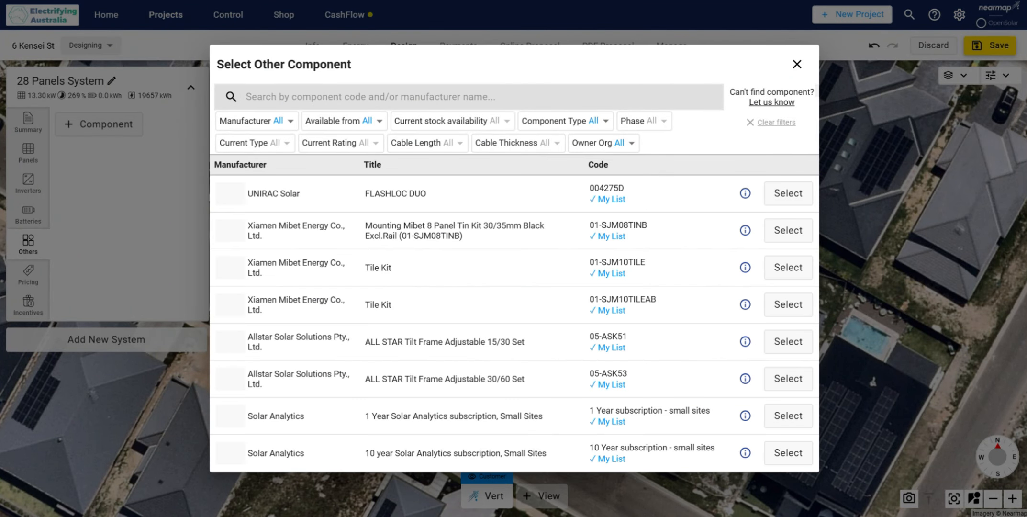
text(tit)
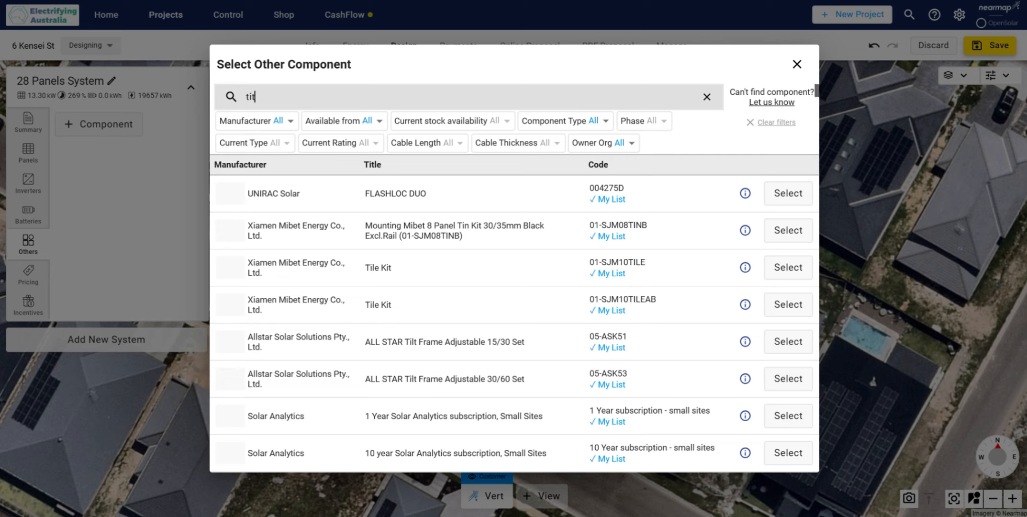
key(BackSpace)
key(BackSpace)
text(tile)
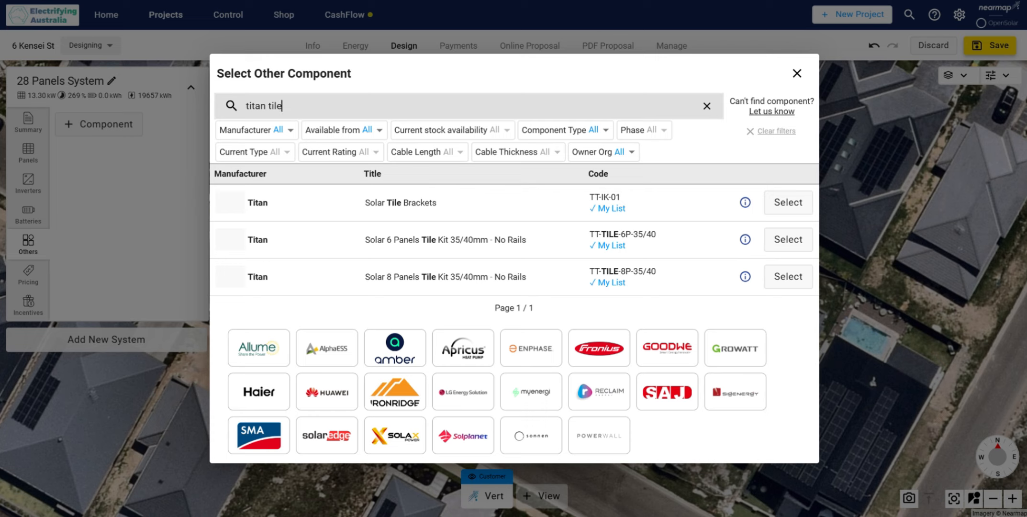
Step: Search for "titan tin", add the Titan Solar 6 Panels Tin Kit TT-TIN-6P-35/40 and set its quantity to 5
key(BackSpace)
key(BackSpace)
key(BackSpace)
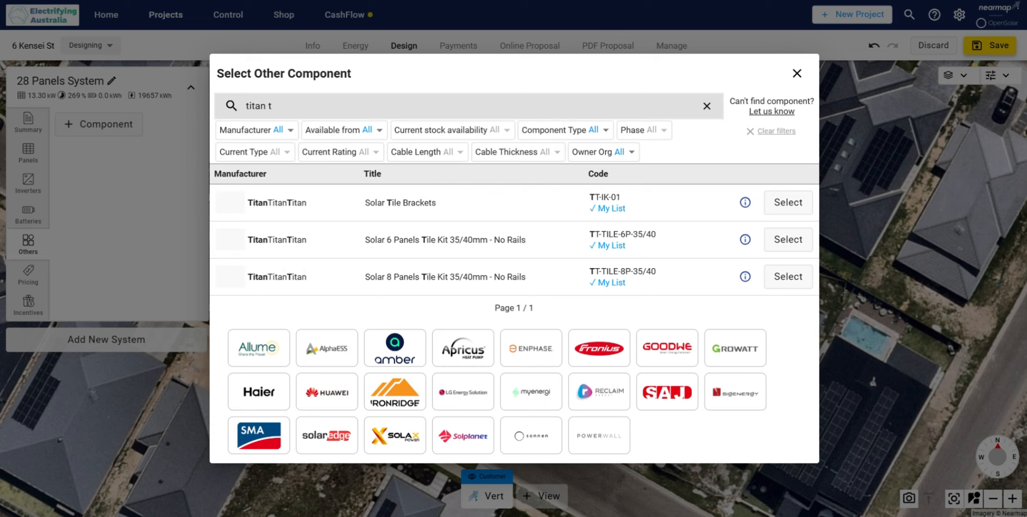
text(in)
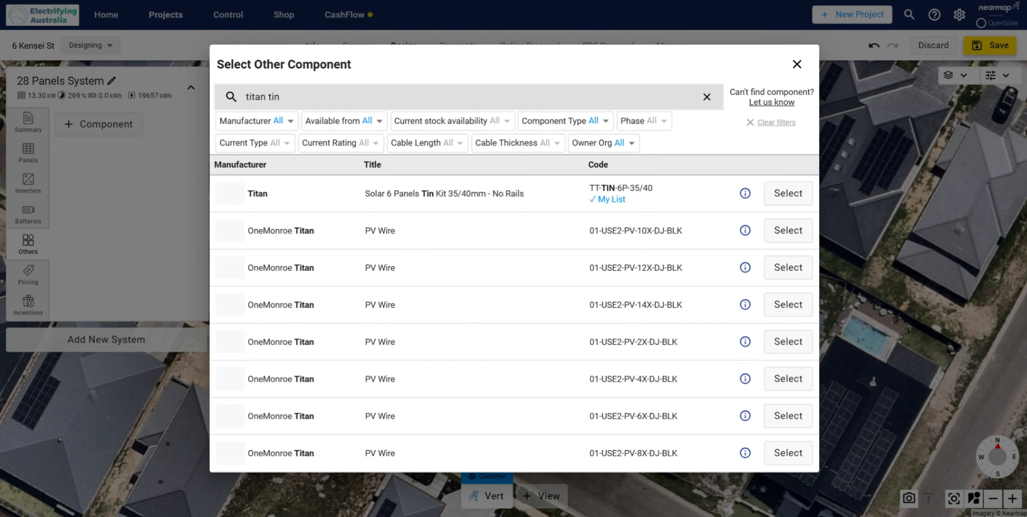
click(786, 193)
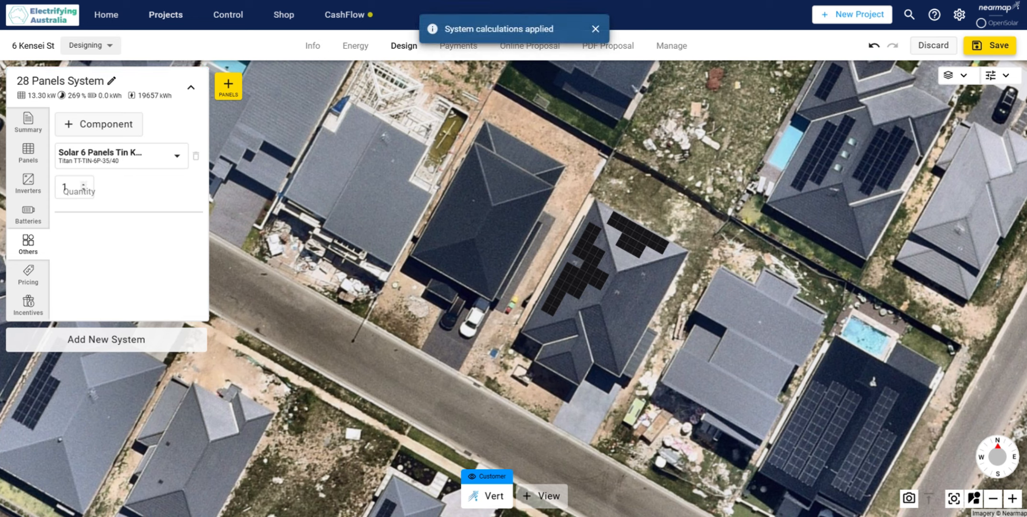
click(68, 187)
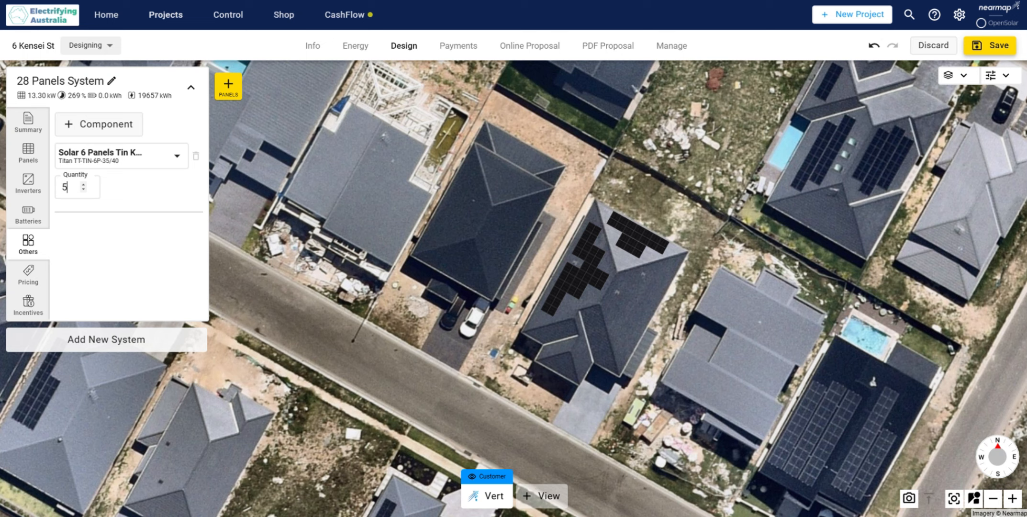
Step: Add another component by searching for "titan rail", choose the Titan Solar 4.2m Rail TT-DR-4200 and set its quantity to 14
click(92, 126)
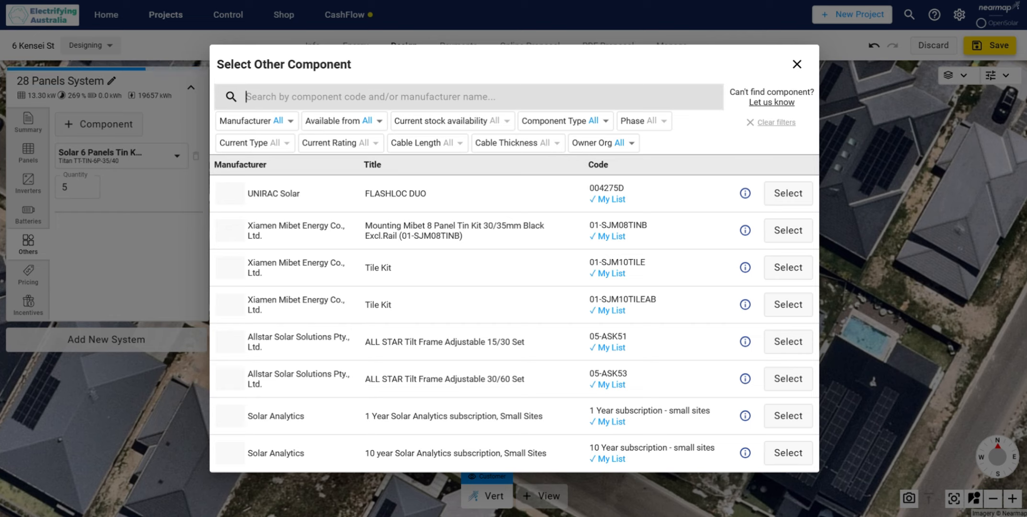
text(titan)
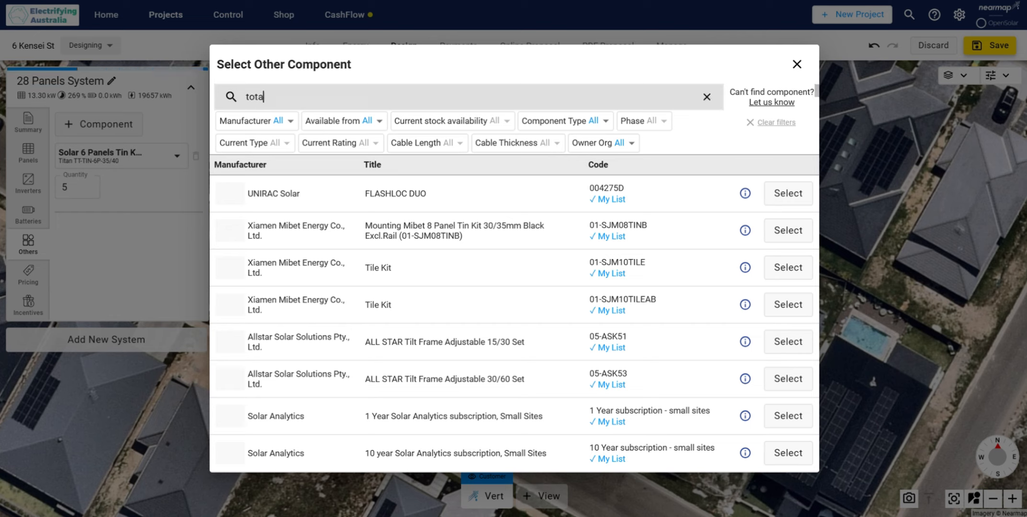
key(BackSpace)
key(BackSpace)
key(BackSpace)
key(BackSpace)
text(itan rail)
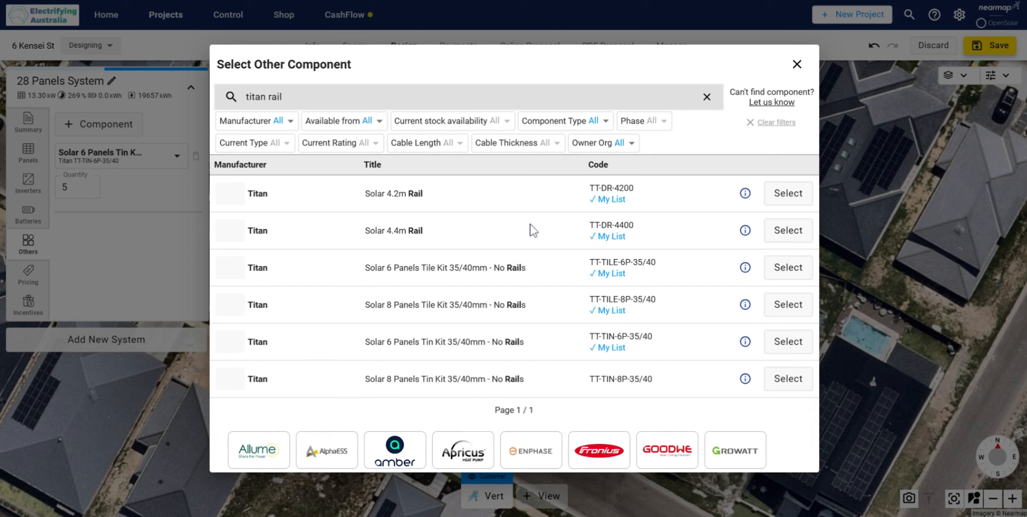
click(789, 194)
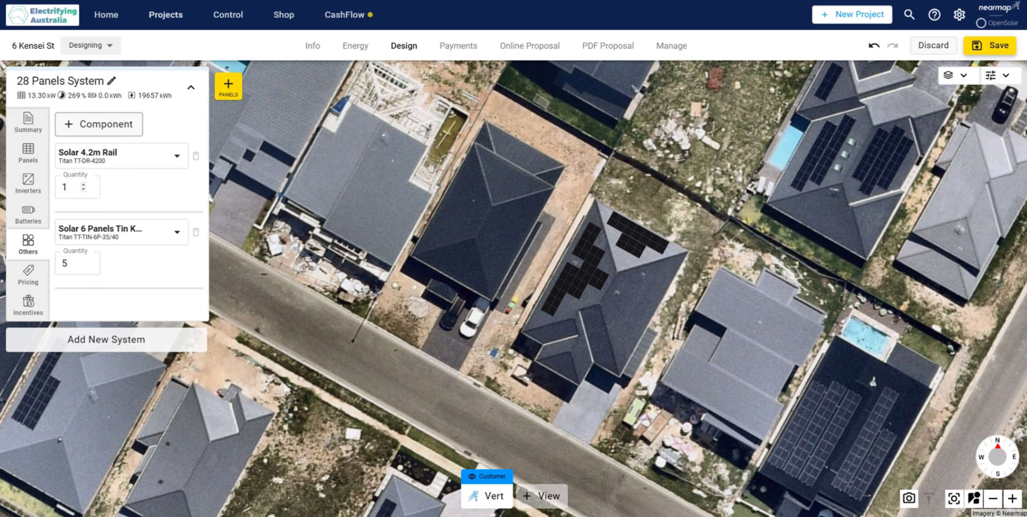
text(4)
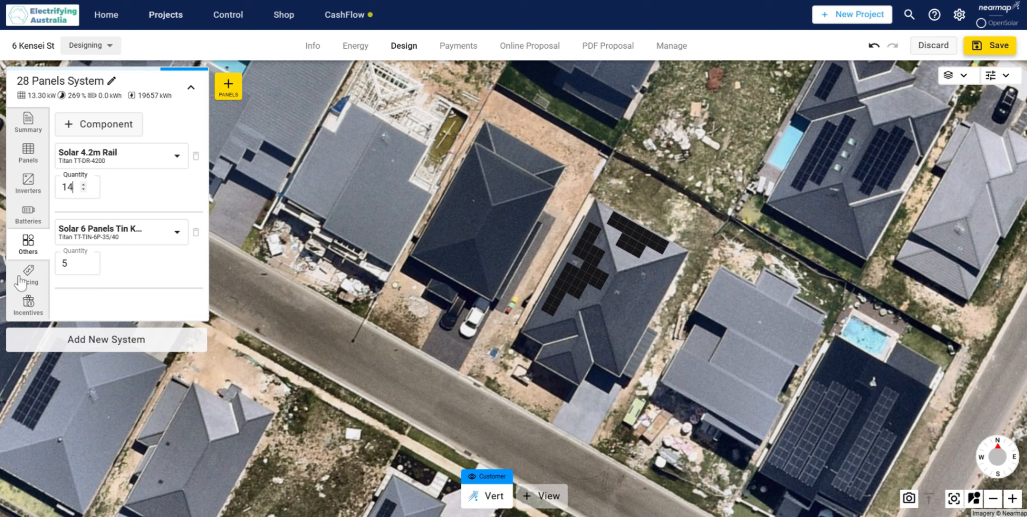
click(147, 311)
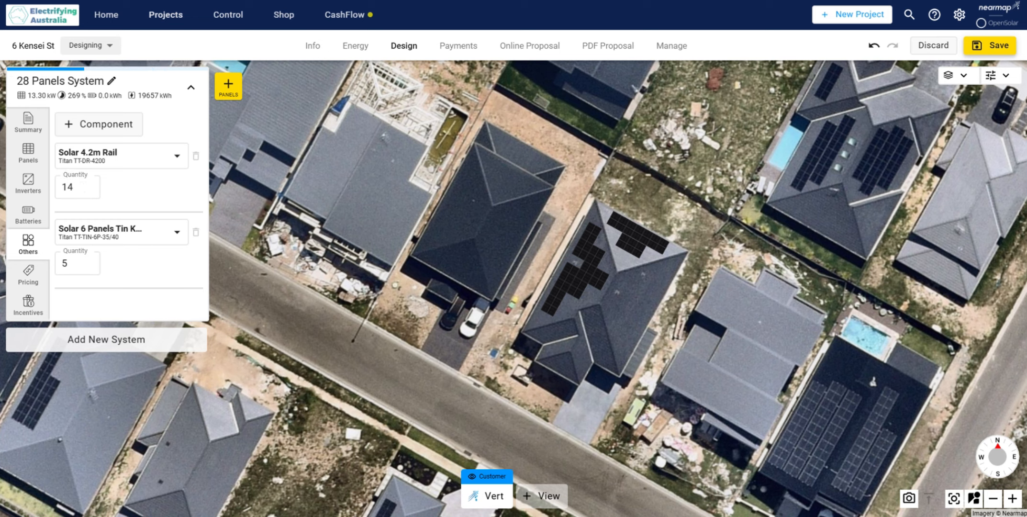
Step: Check the postcode in the project's address information and return to the system design
click(313, 46)
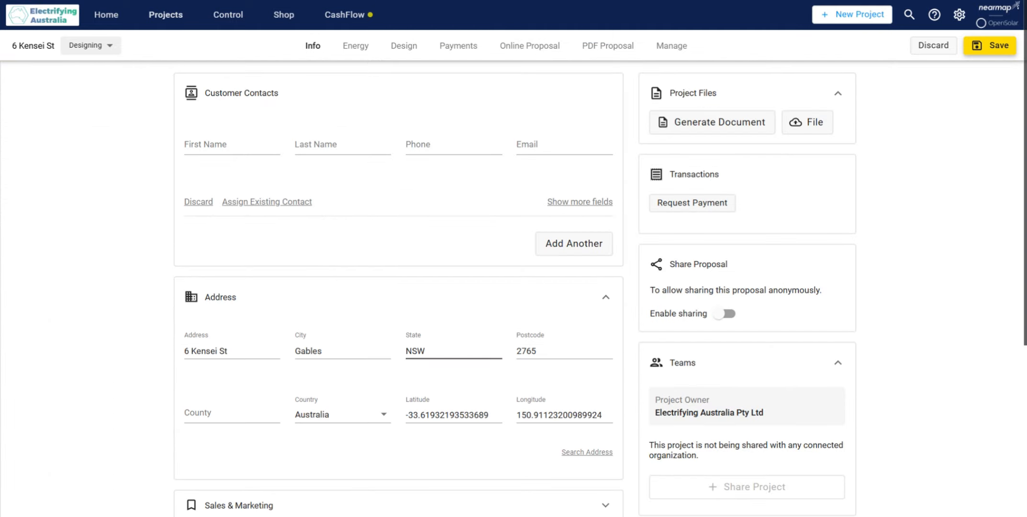
drag(544, 352, 495, 352)
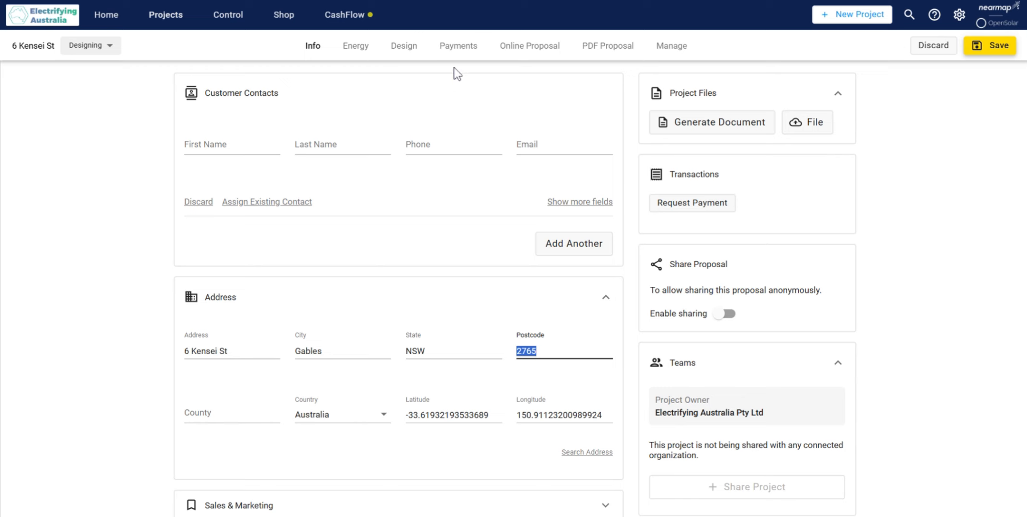
click(404, 45)
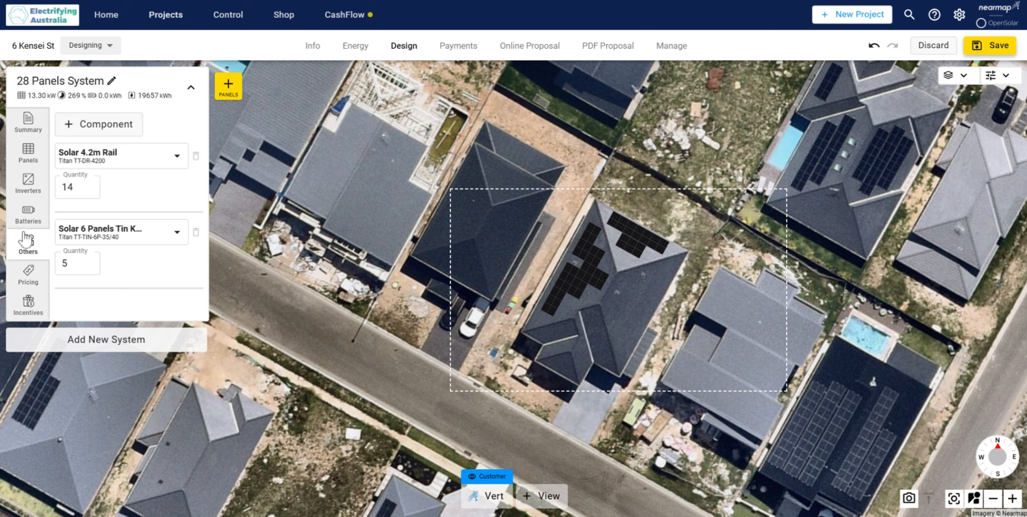
Step: Search the other components for "consump" and add the Electrifying Australia Consumption Monitoring component
click(104, 124)
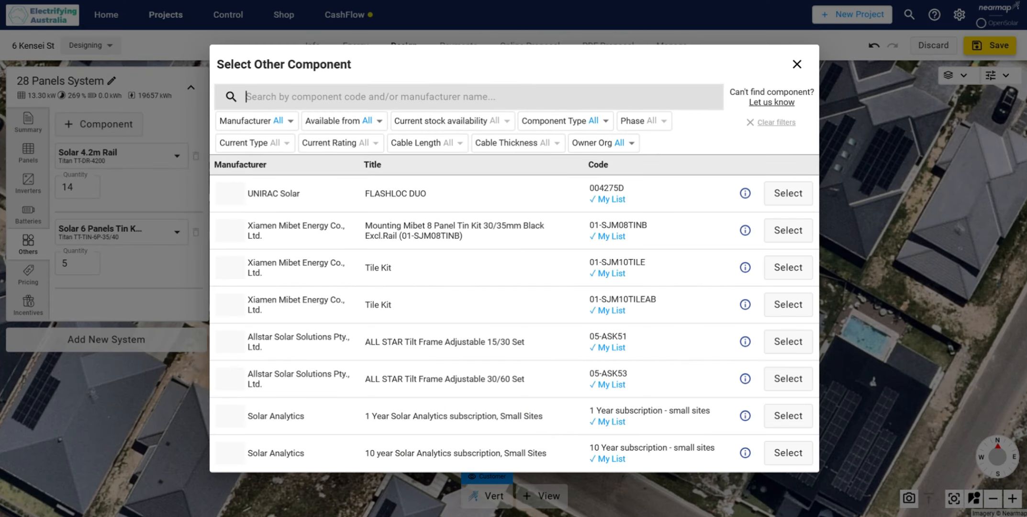
text(con)
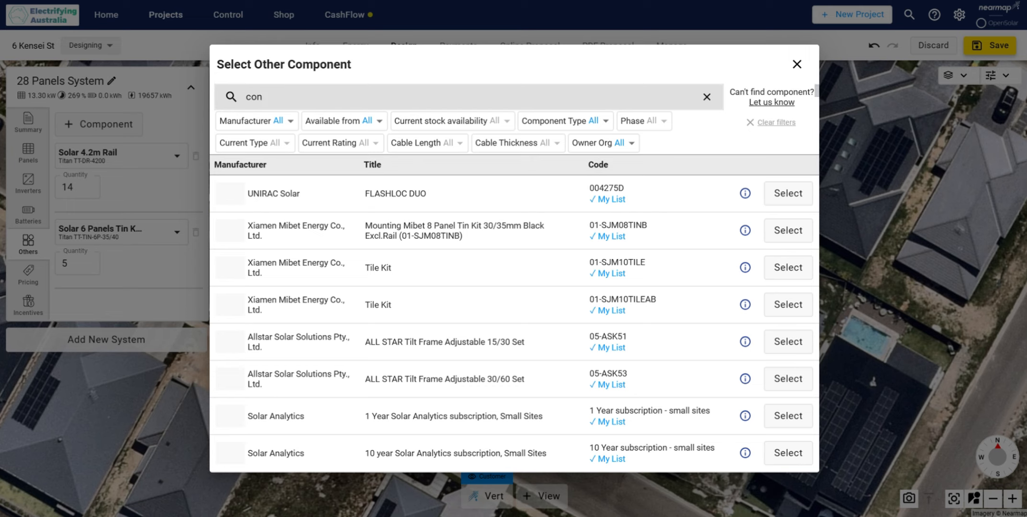
text(sump)
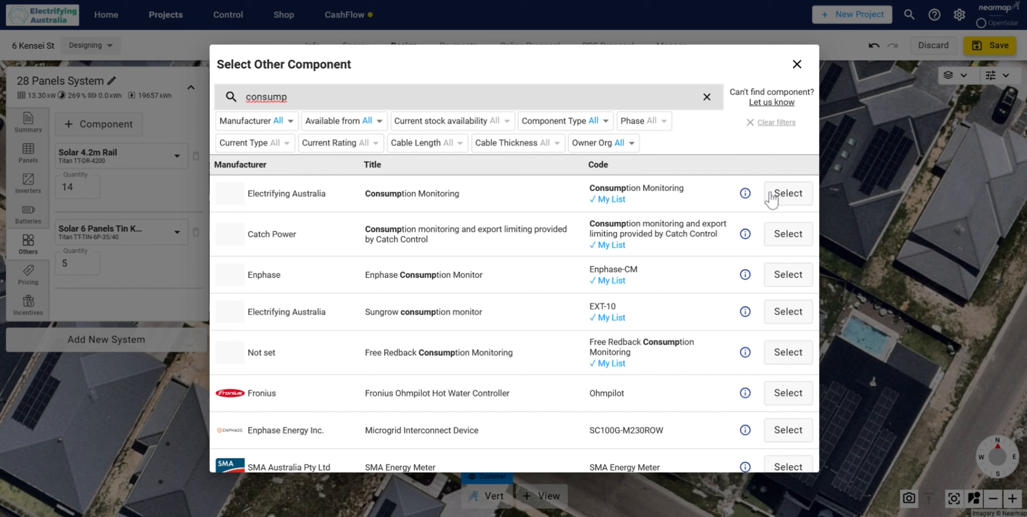
click(787, 193)
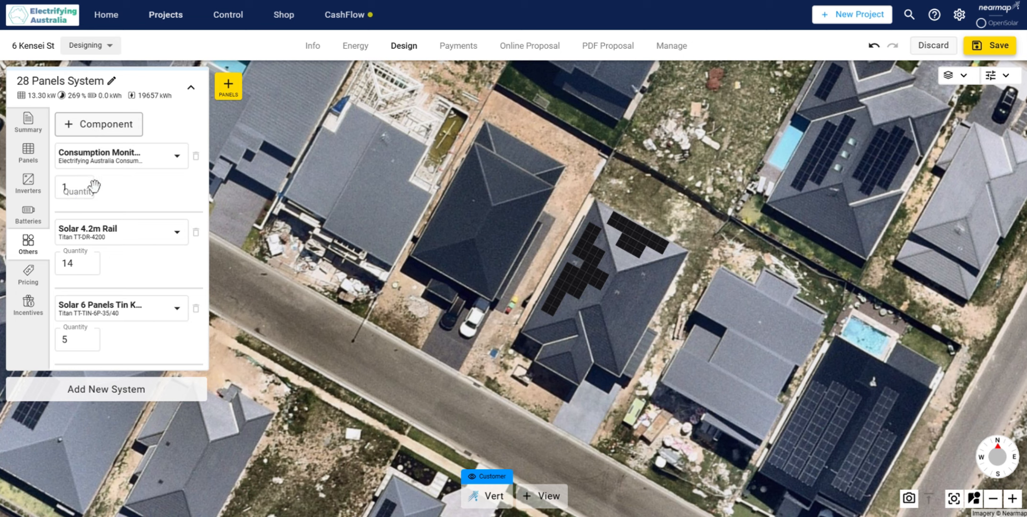
Step: Review the system's pricing and its installer-claimed incentives, examining the STC Point of Sale Discount
click(42, 268)
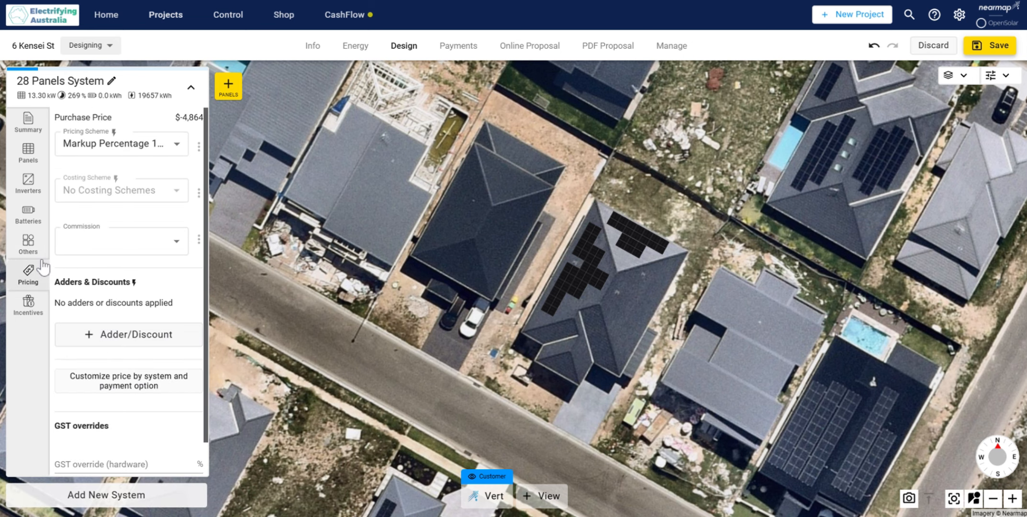
click(33, 304)
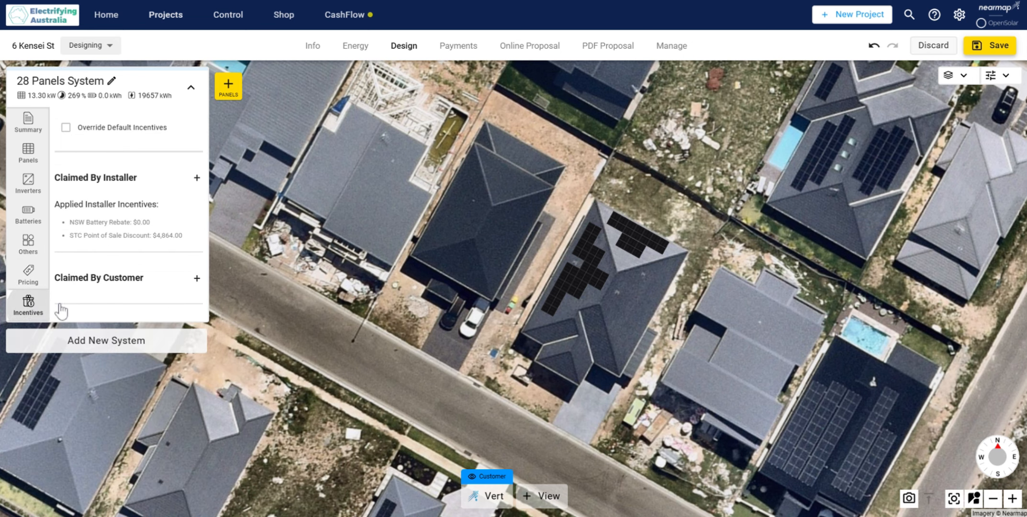
drag(147, 235, 185, 237)
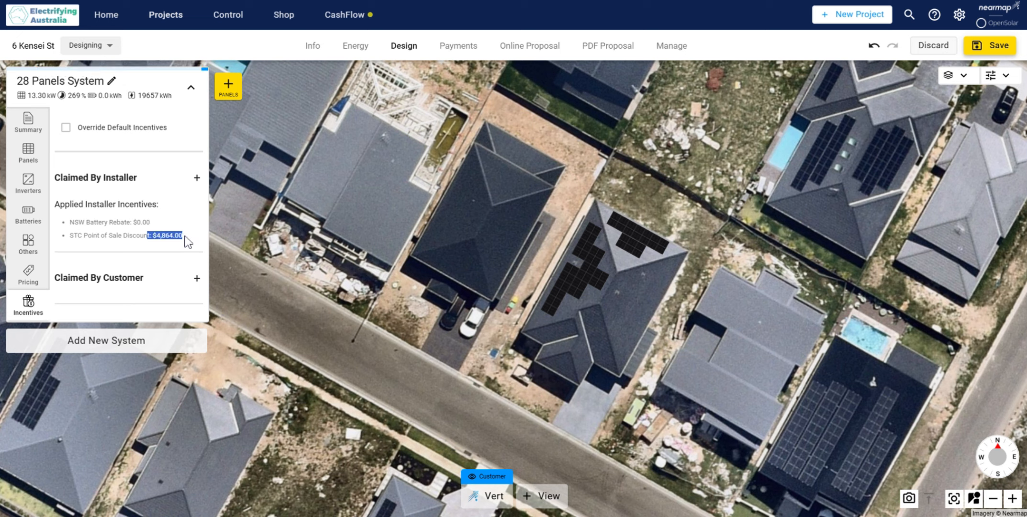
click(162, 241)
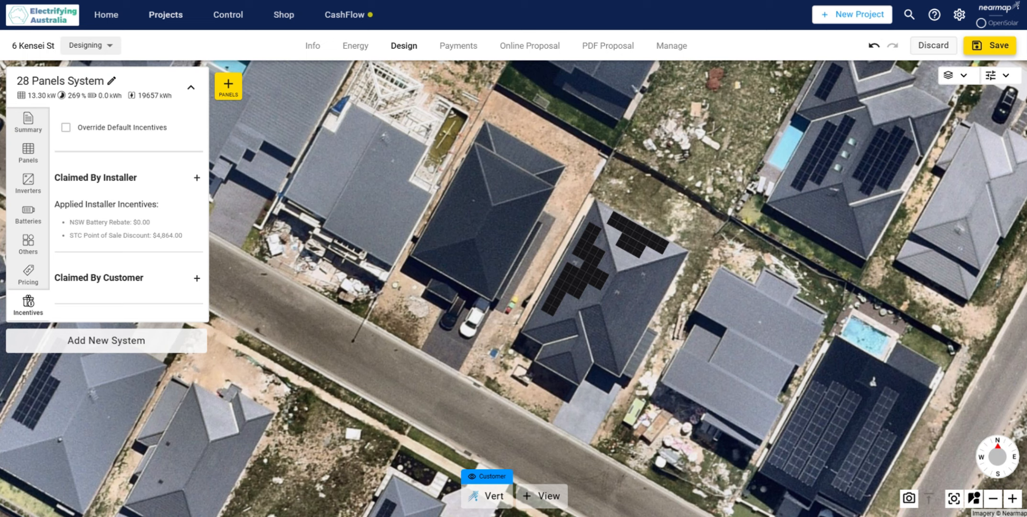
Step: Change the pricing scheme to Enter Price Manually $ and set the system price to 14864 including tax
click(27, 273)
click(179, 142)
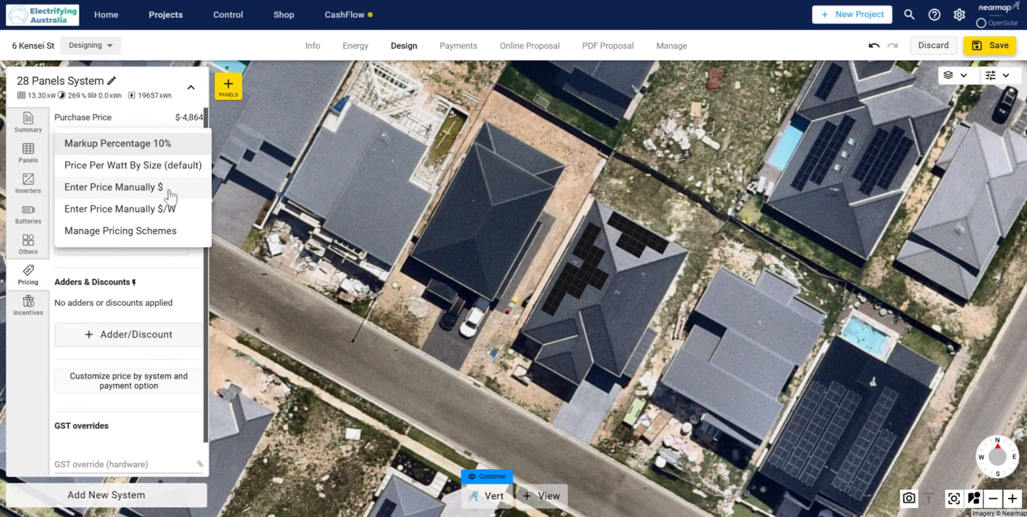
click(161, 197)
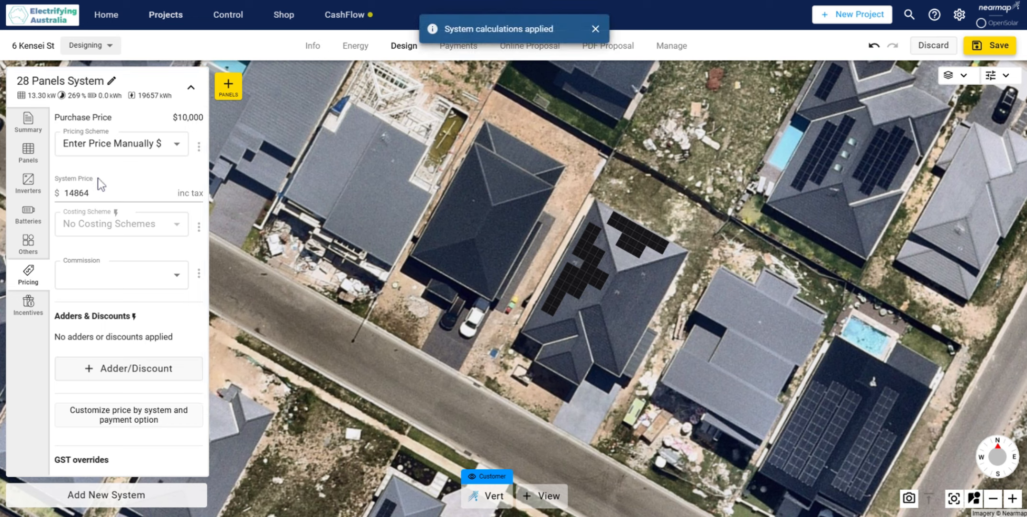
click(111, 187)
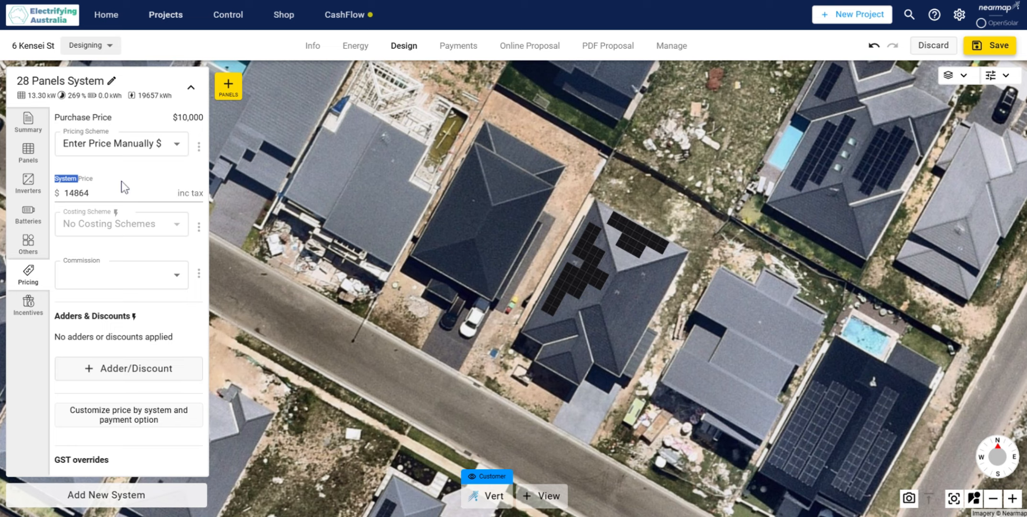
Step: Enter the customer's first and last name in the project's customer contact information
click(311, 48)
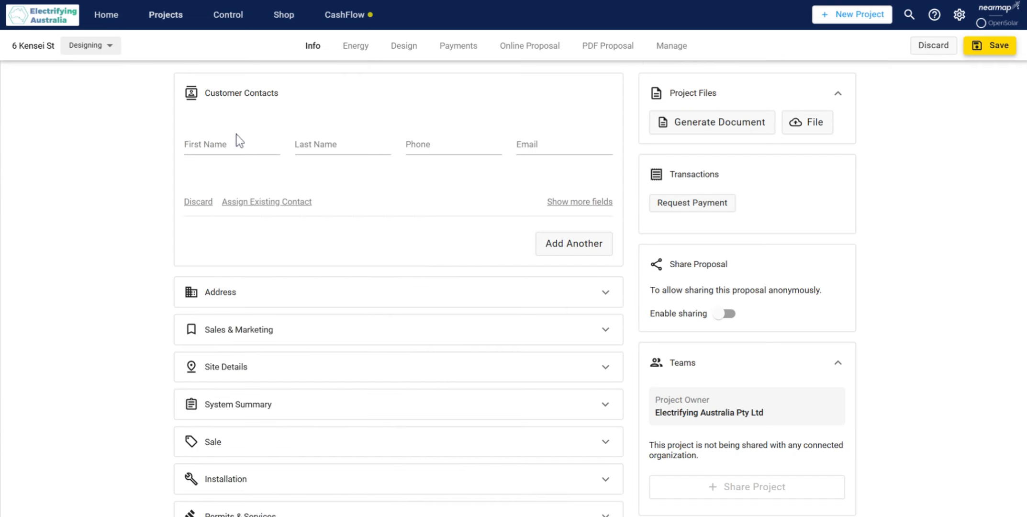
click(236, 141)
text(Joe)
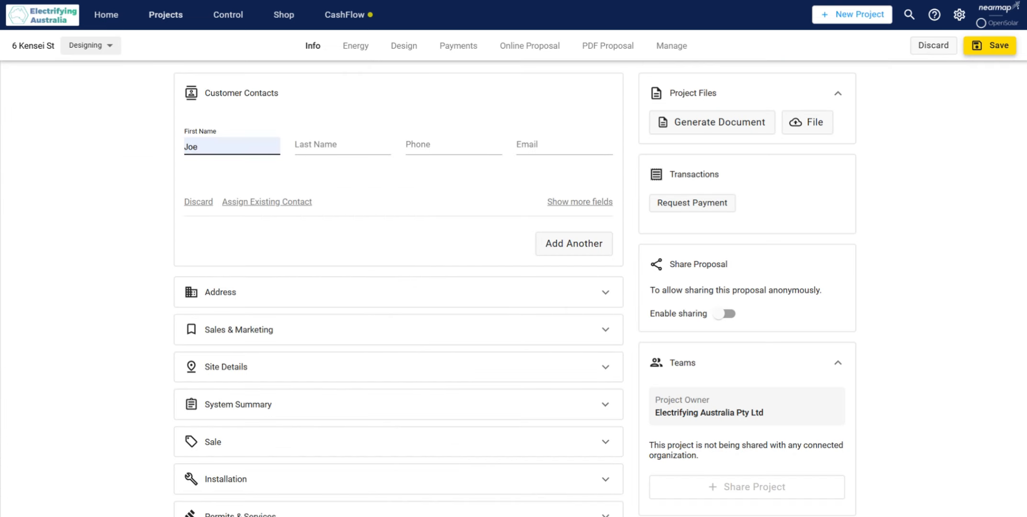
key(Tab)
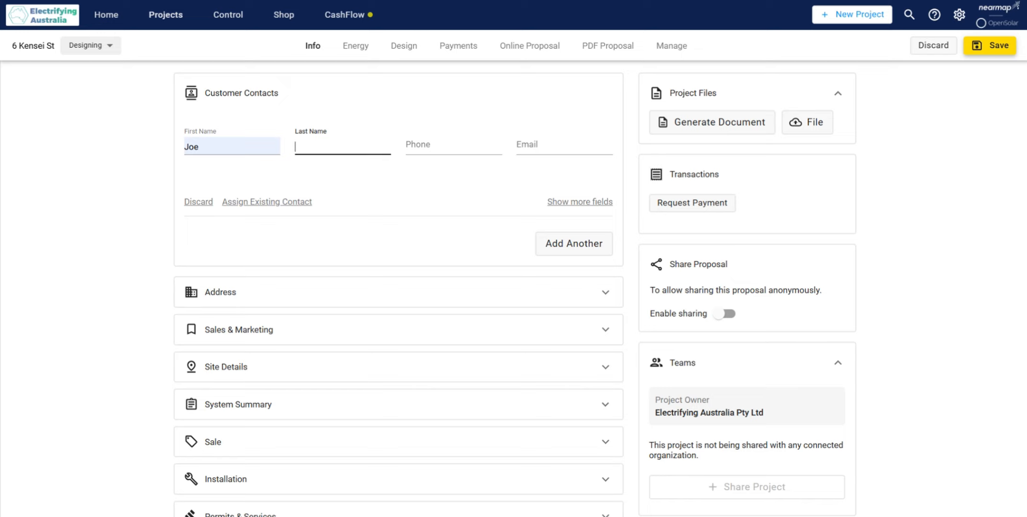
key(Down)
key(Down)
key(Down)
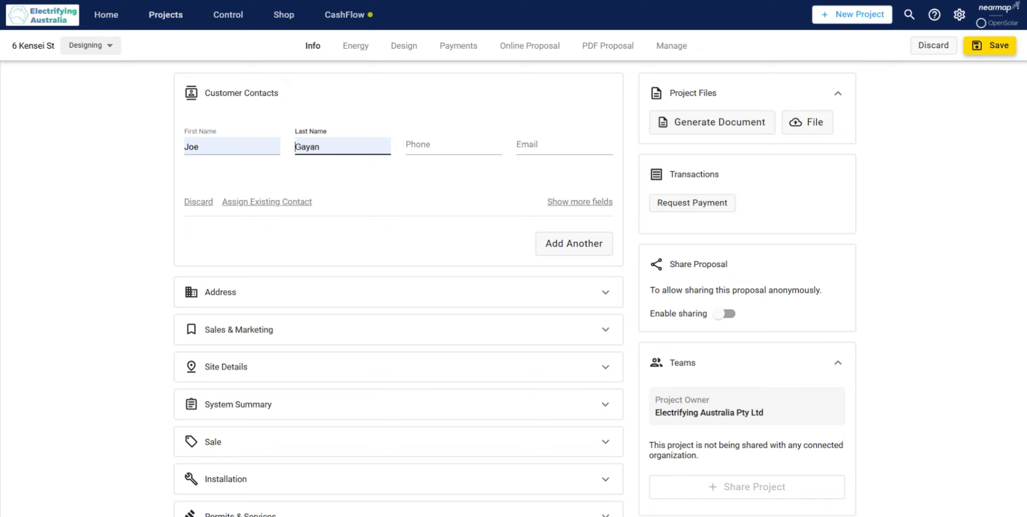
key(Down)
key(Return)
Step: Fill in the customer's phone number in the contact information
key(Tab)
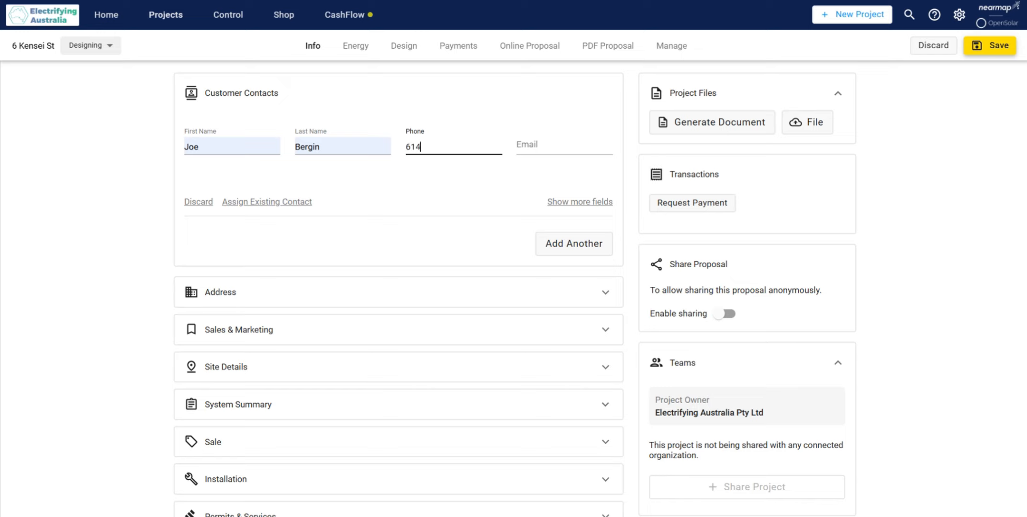
key(Tab)
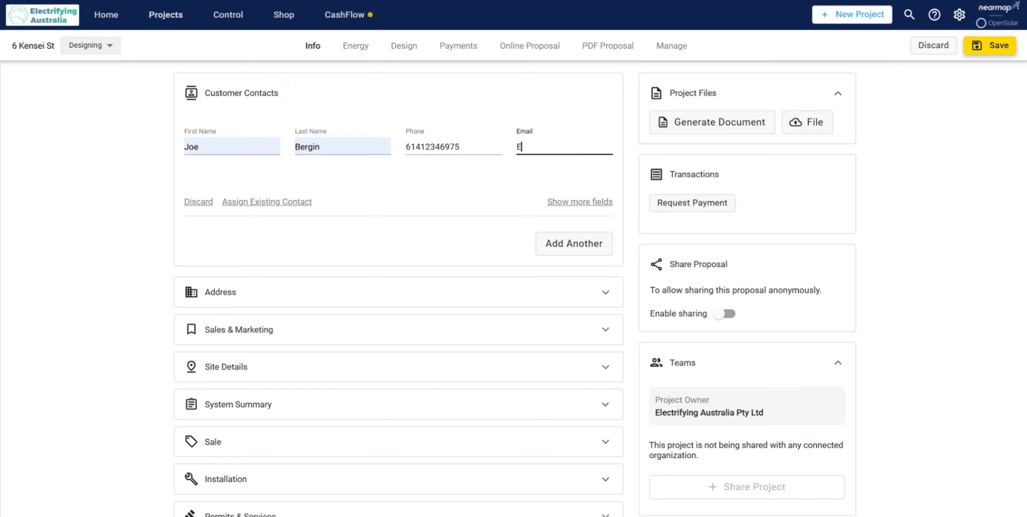
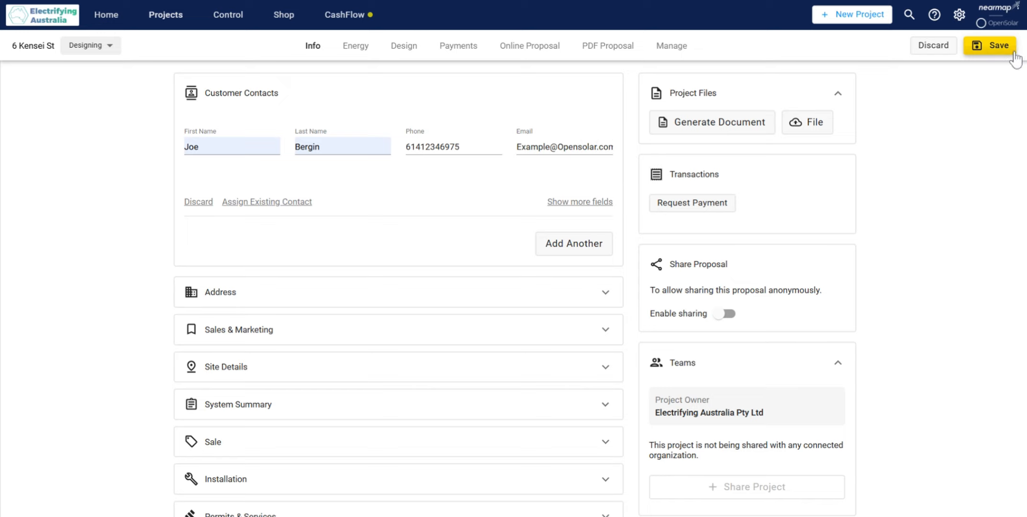
Step: Fill in the customer's email address in the contact information and save the project
click(989, 46)
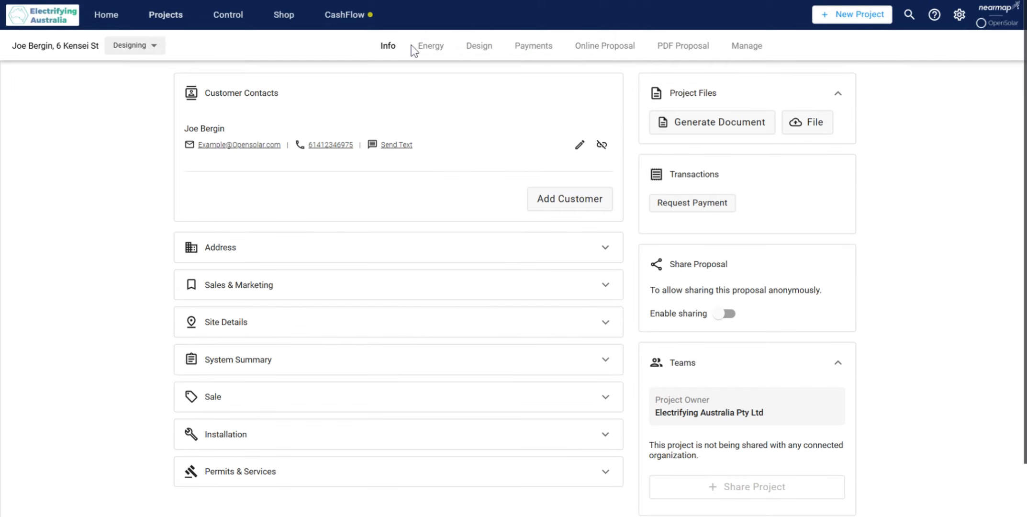
Step: Set the electricity usage data source to Annual Bill ($) with an annual bill of 4000
click(438, 48)
click(275, 146)
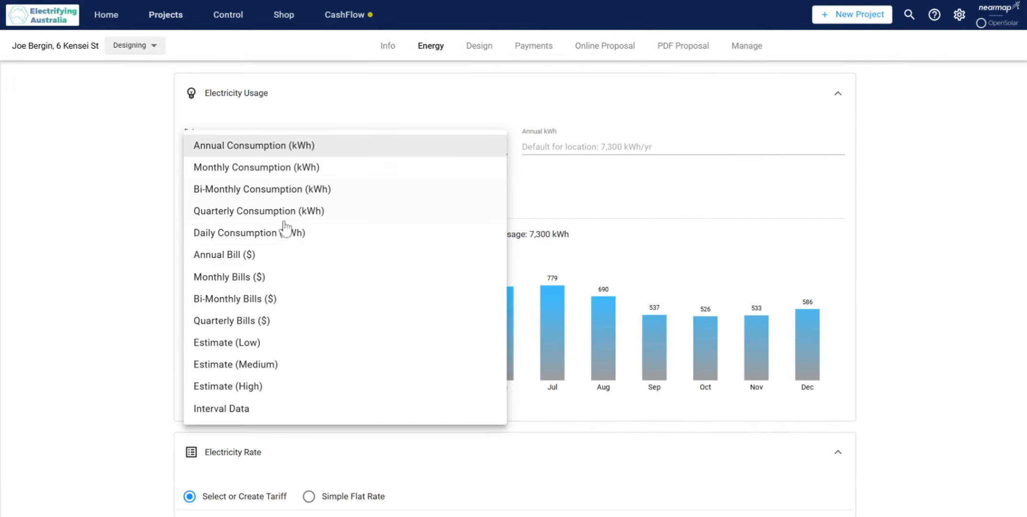
click(281, 258)
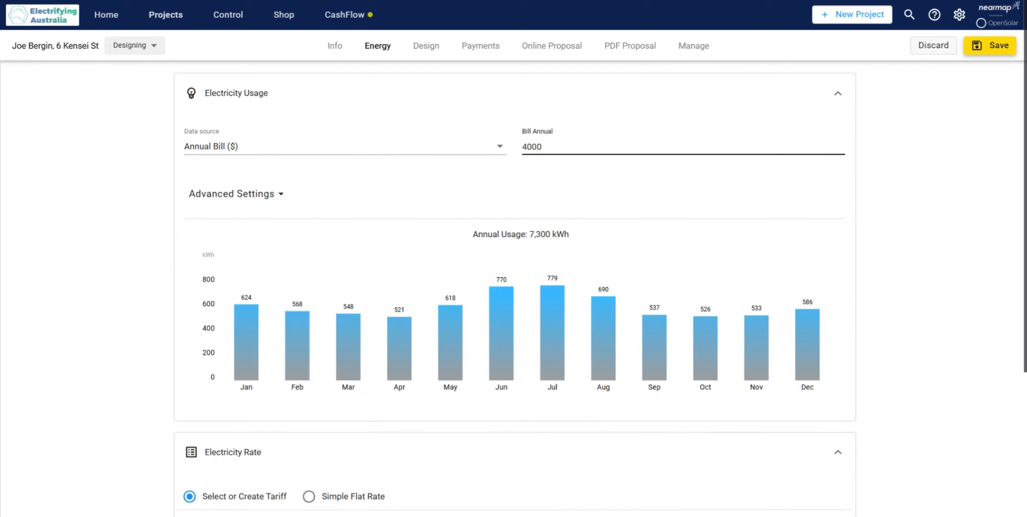
click(440, 173)
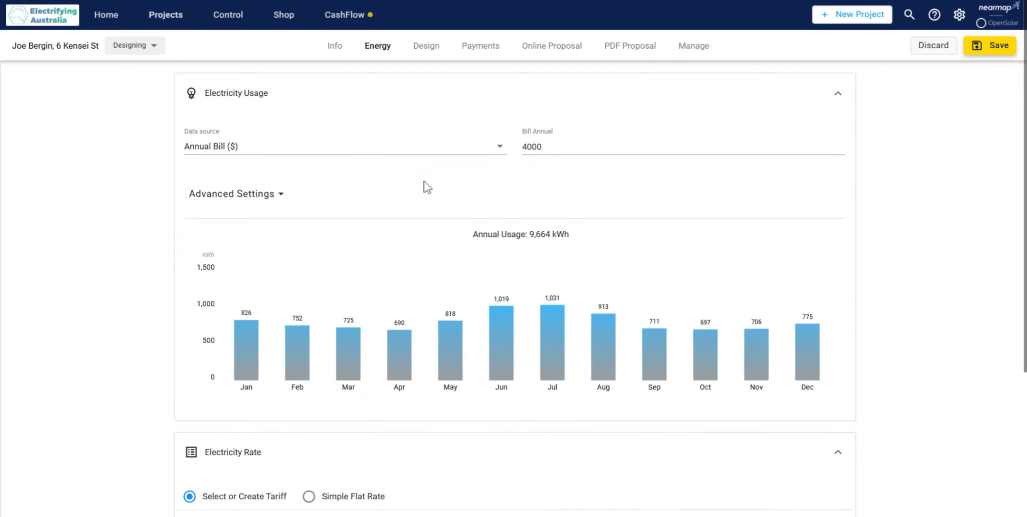
Step: Enable usage profile curve configuration in the advanced usage settings and set both the weekday and weekend curves to Mostly Day
click(273, 197)
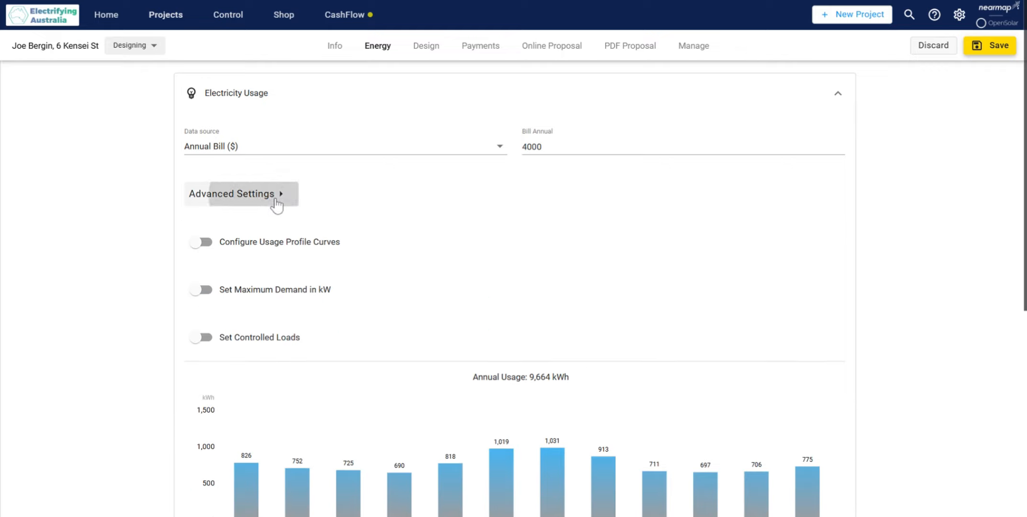
click(236, 242)
scroll(102, 229, down, 2)
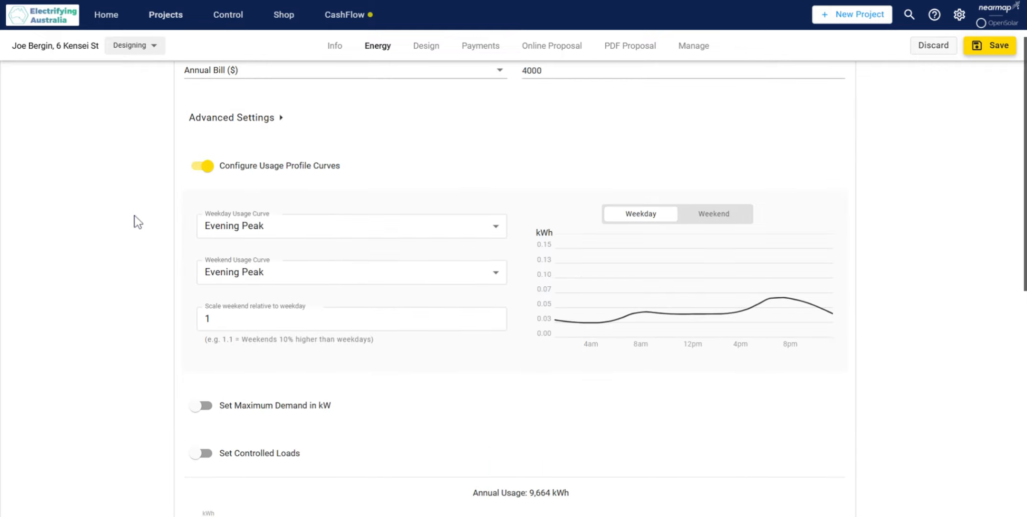
click(319, 232)
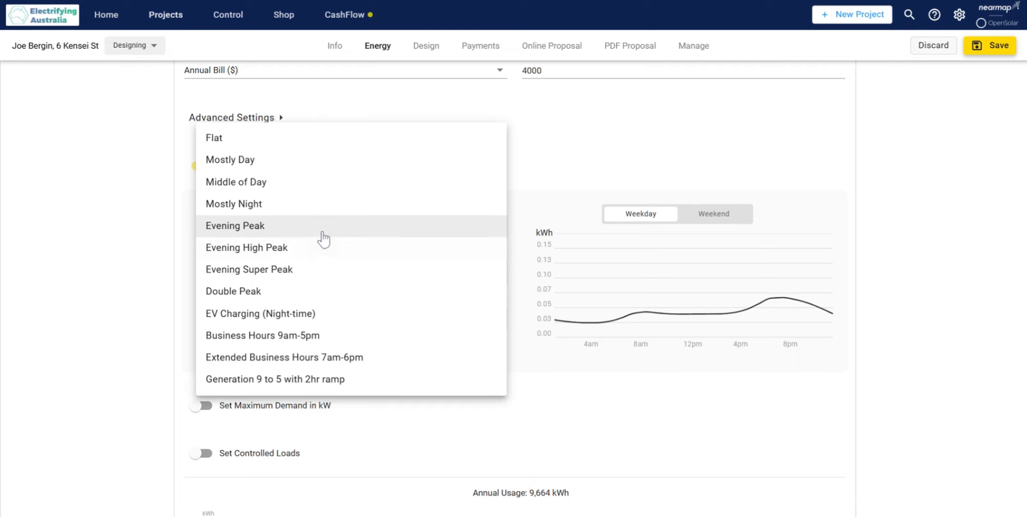
click(305, 159)
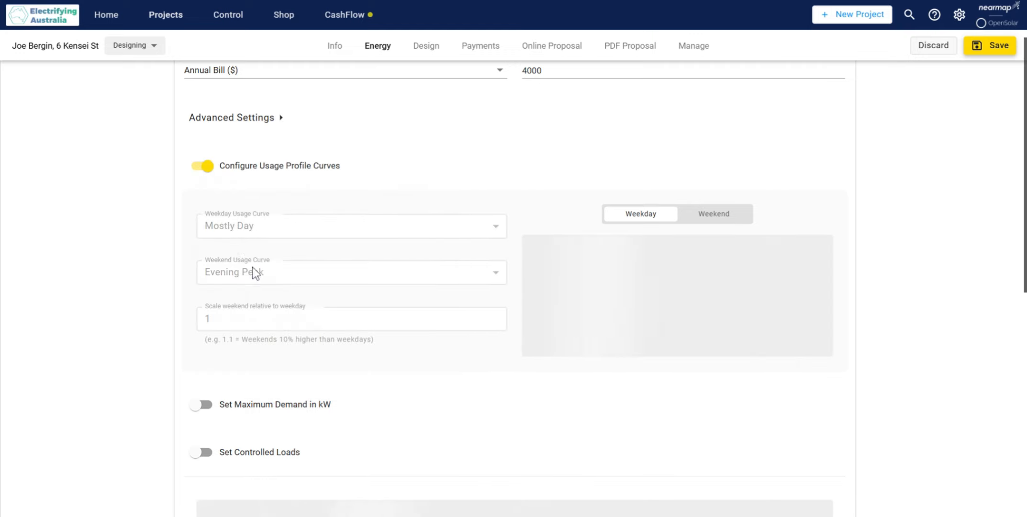
click(275, 281)
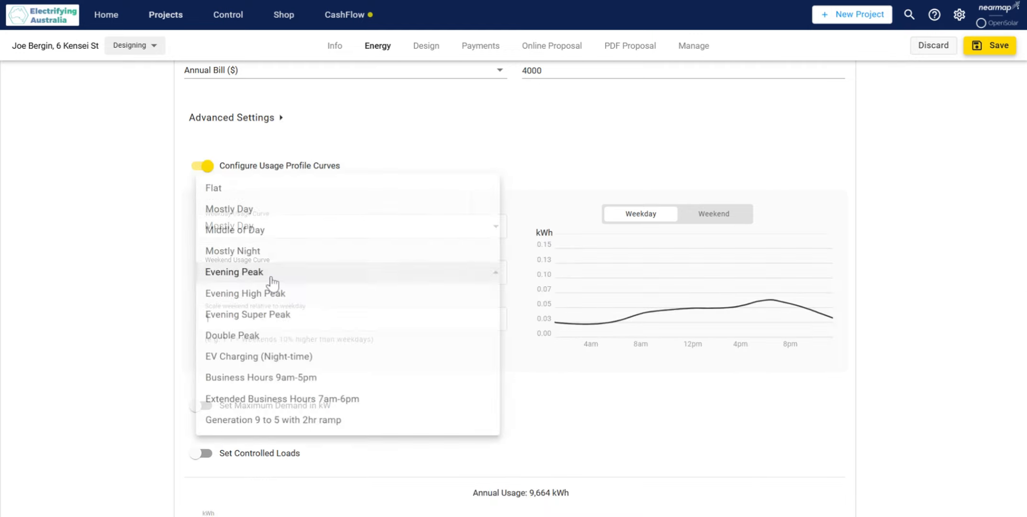
click(296, 207)
Step: Open the tariff selection for the customer's current rate and filter it to the Residential sector
scroll(189, 246, down, 6)
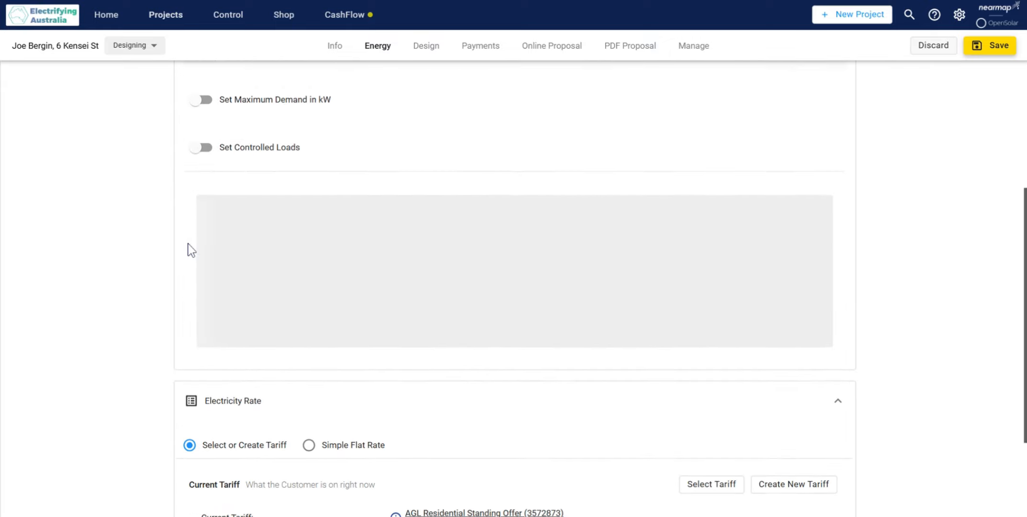
scroll(189, 247, down, 3)
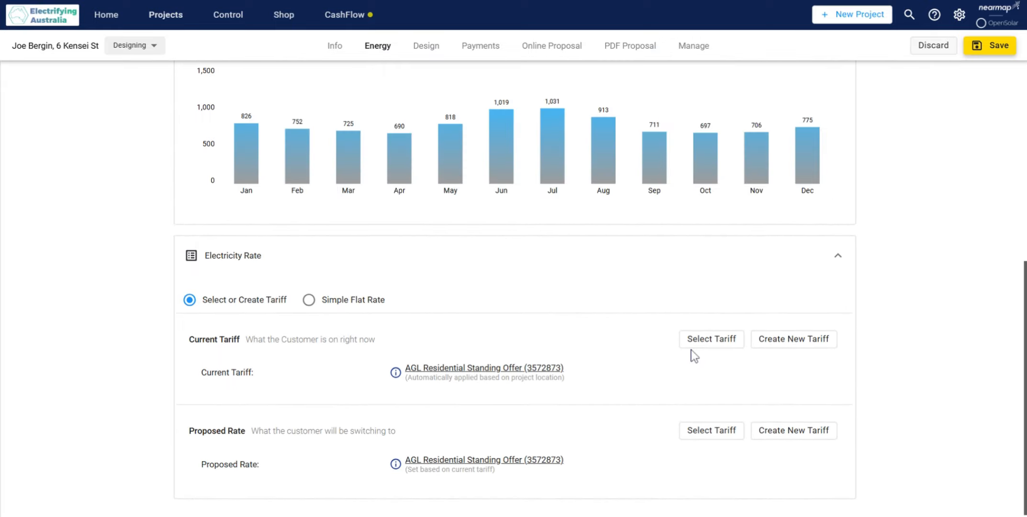
click(699, 348)
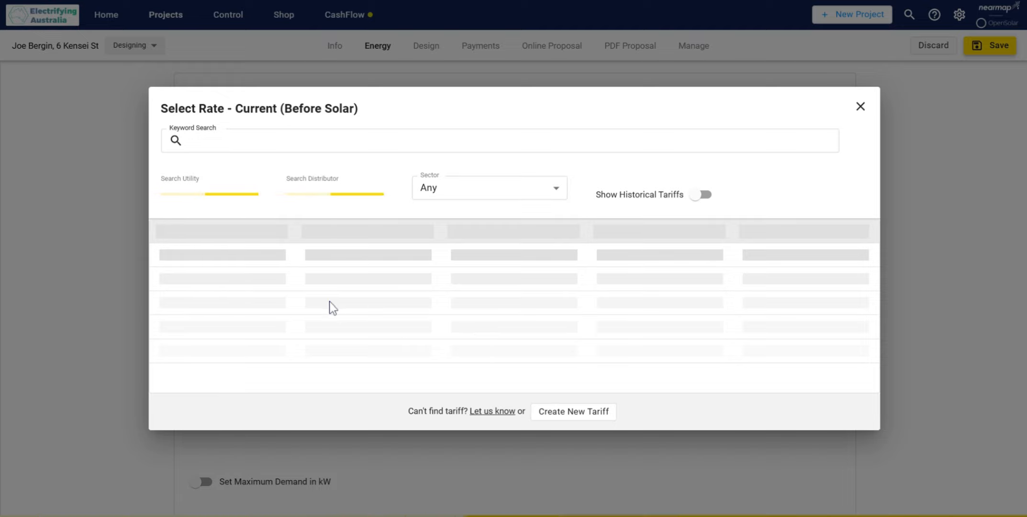
click(525, 190)
click(500, 210)
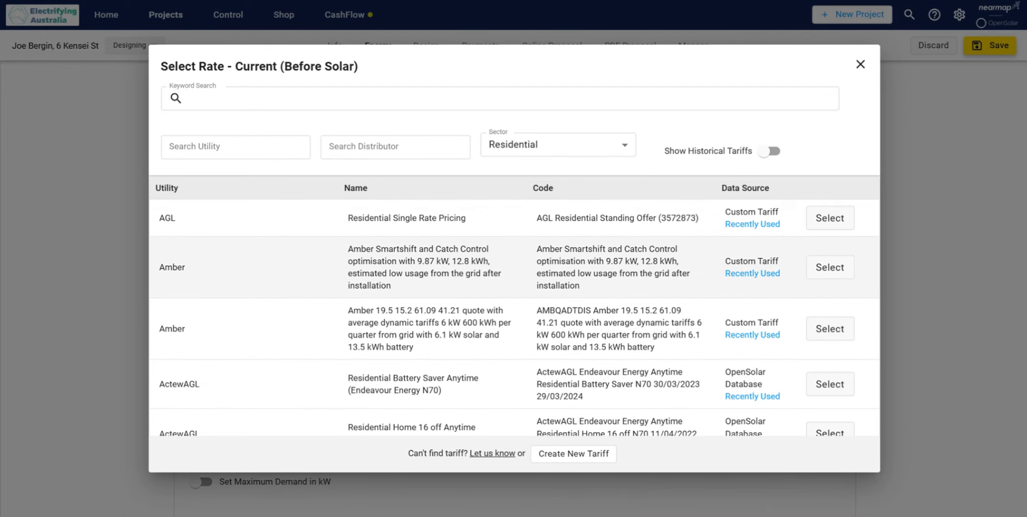
Step: Choose AGL Endeavour Energy Anytime Demand Residential Basics (Tariff N73) N73 24/07/2023 23/07/2024 as the current tariff
scroll(650, 263, down, 2)
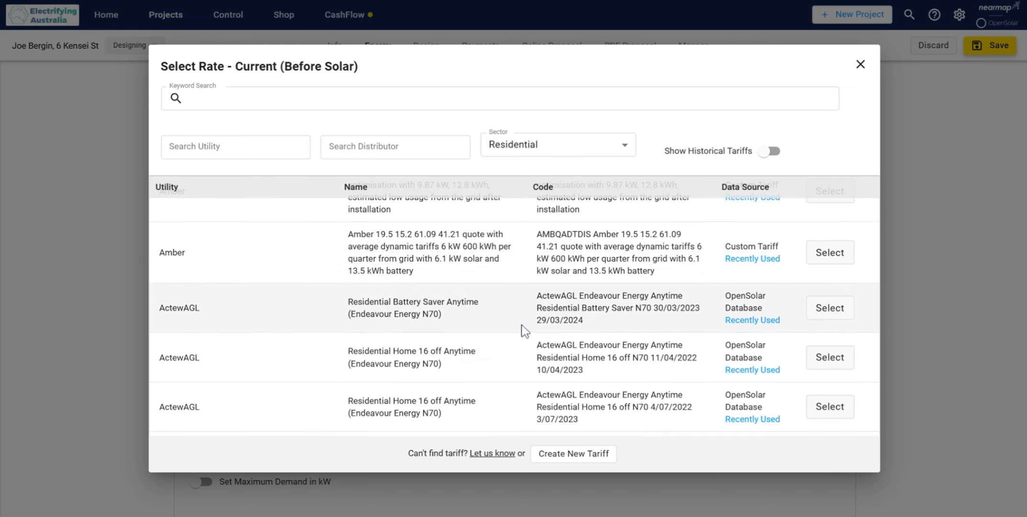
drag(541, 321, 555, 320)
scroll(515, 307, down, 2)
scroll(515, 307, down, 1)
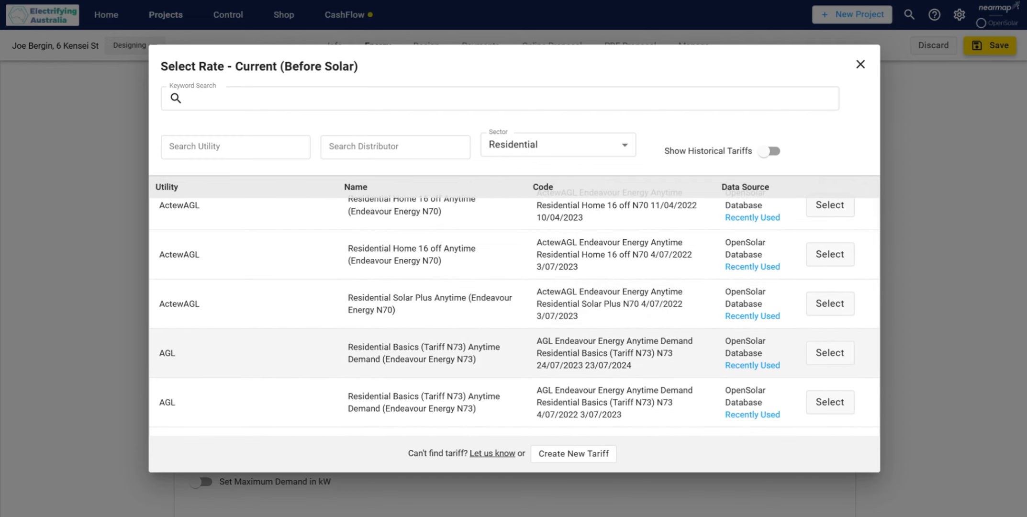
scroll(548, 360, down, 2)
scroll(547, 359, down, 1)
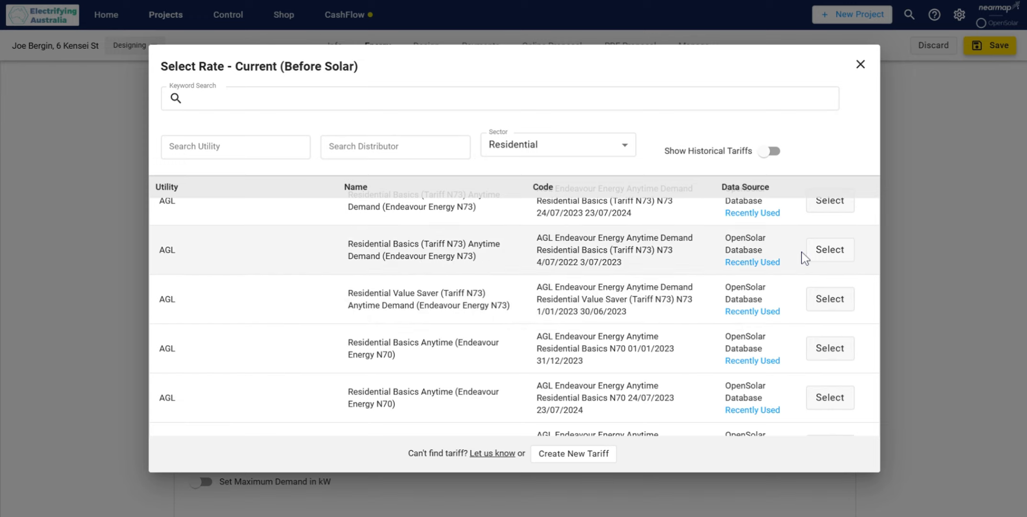
scroll(652, 262, up, 2)
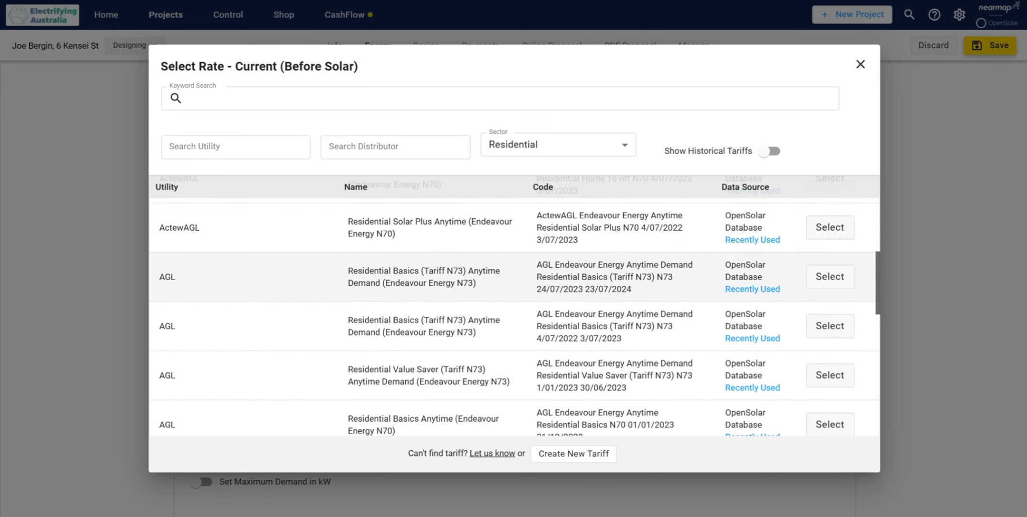
drag(590, 290, 656, 288)
click(655, 288)
click(815, 279)
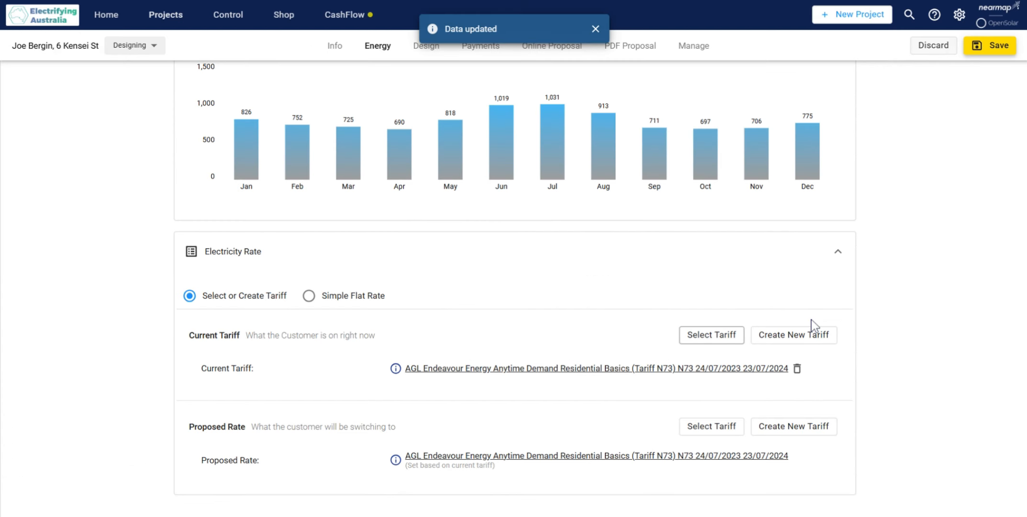
Step: Return to the 28-panel system design and save the project with the new energy settings
scroll(893, 324, up, 1)
scroll(892, 324, up, 5)
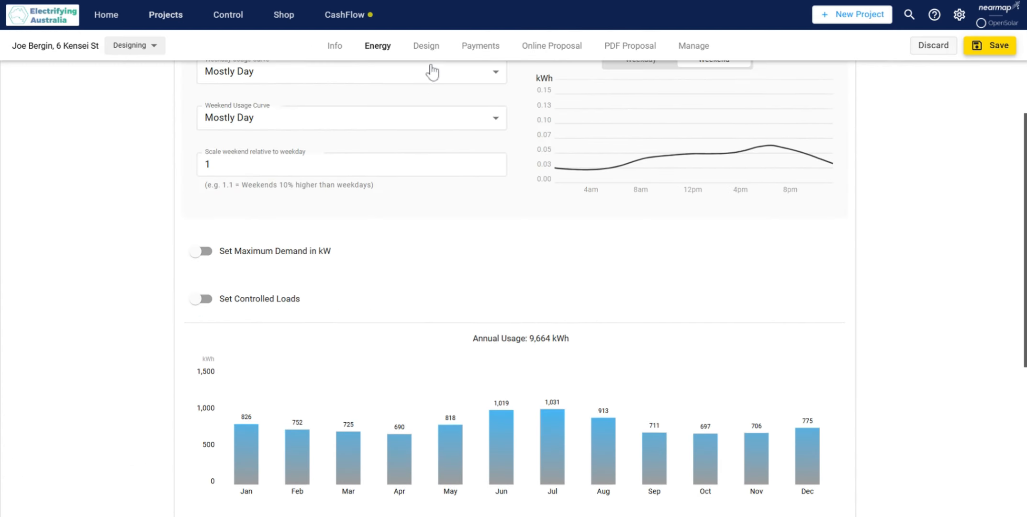
click(426, 46)
scroll(752, 334, down, 2)
drag(625, 331, 658, 323)
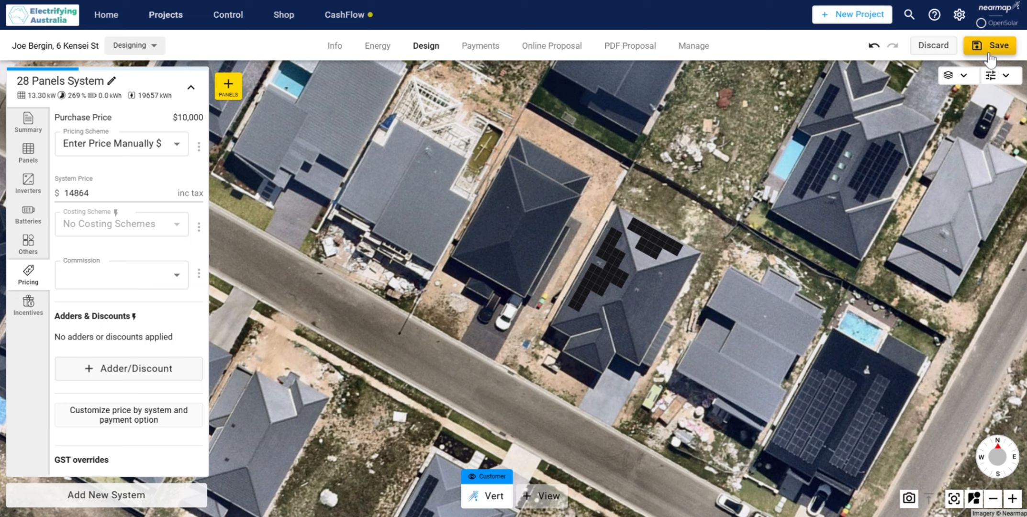
click(988, 54)
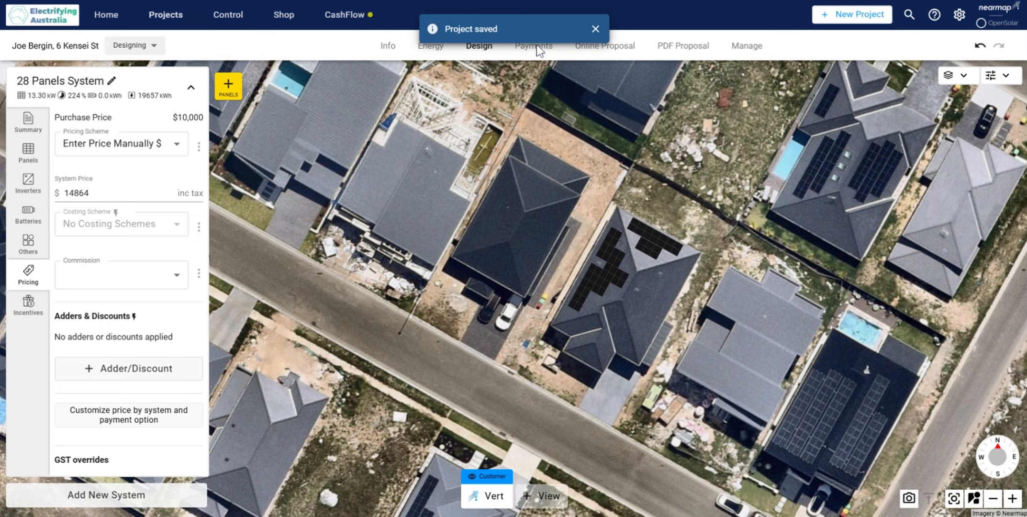
Step: Remove the Cash payment option from the 28-panel system, keeping Bank Transfer, and save the project
click(542, 46)
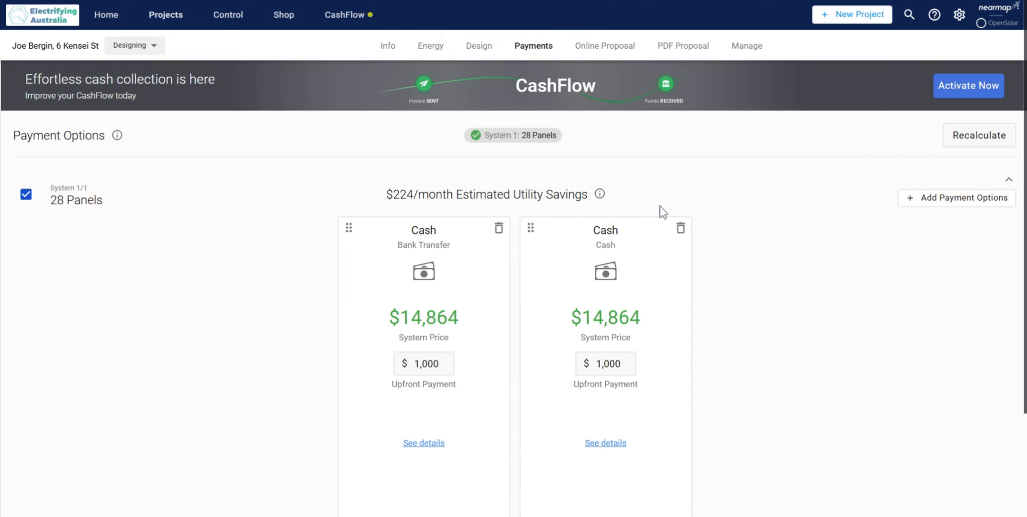
scroll(591, 252, down, 2)
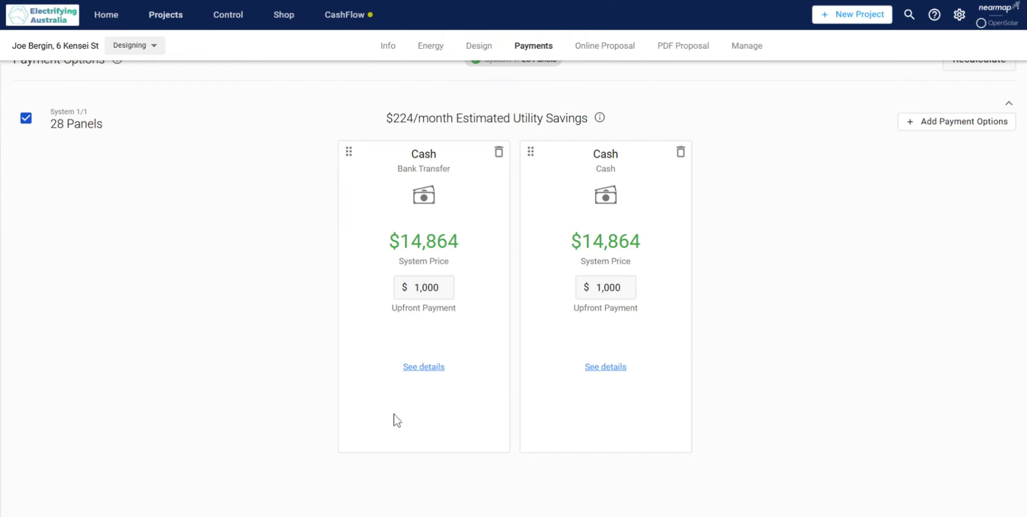
click(680, 152)
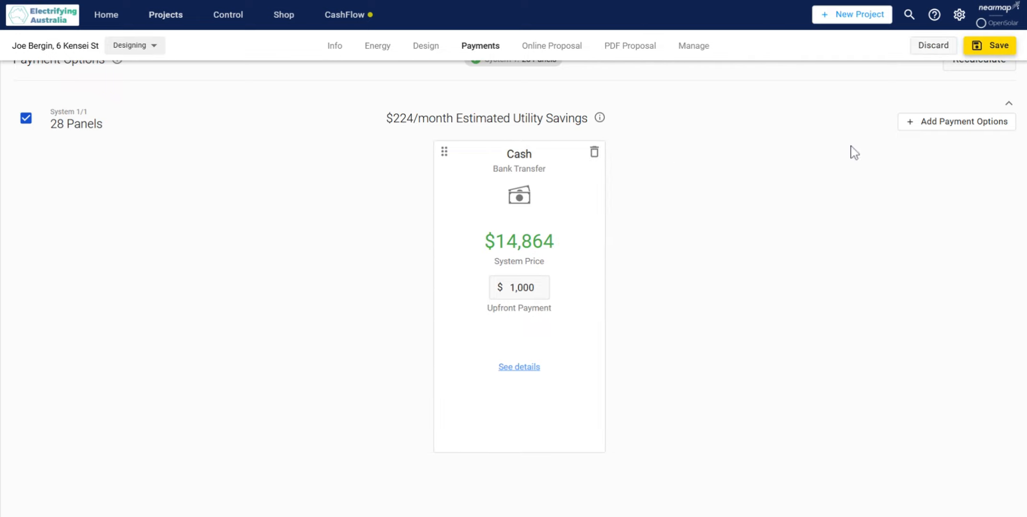
scroll(824, 222, up, 1)
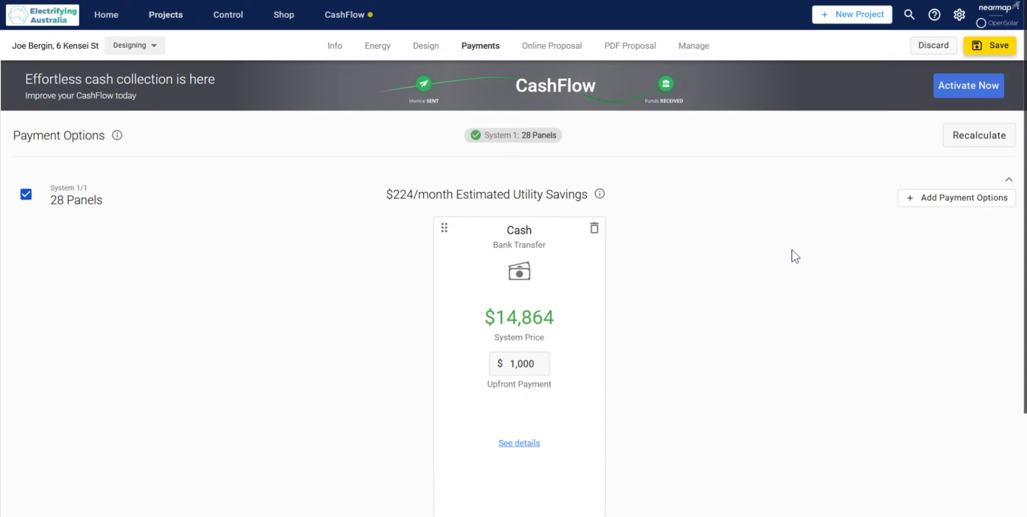
click(981, 48)
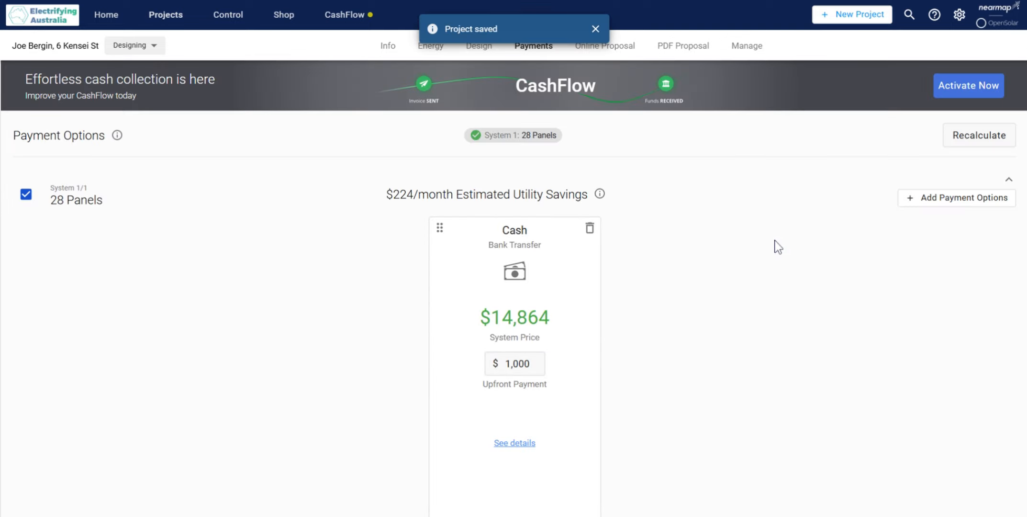
Step: Open the online proposal, read through its introduction letter and continue to the proposal itself
click(621, 59)
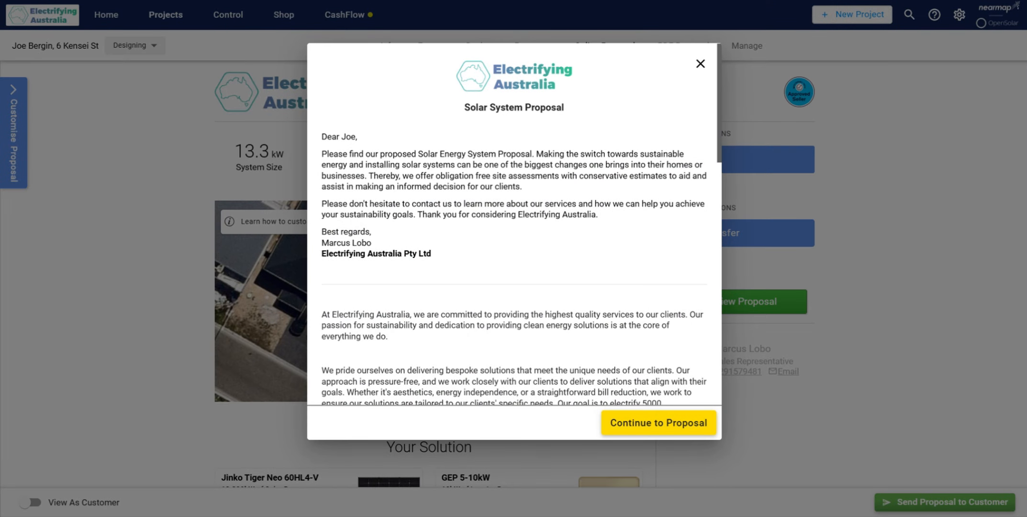
scroll(565, 337, down, 8)
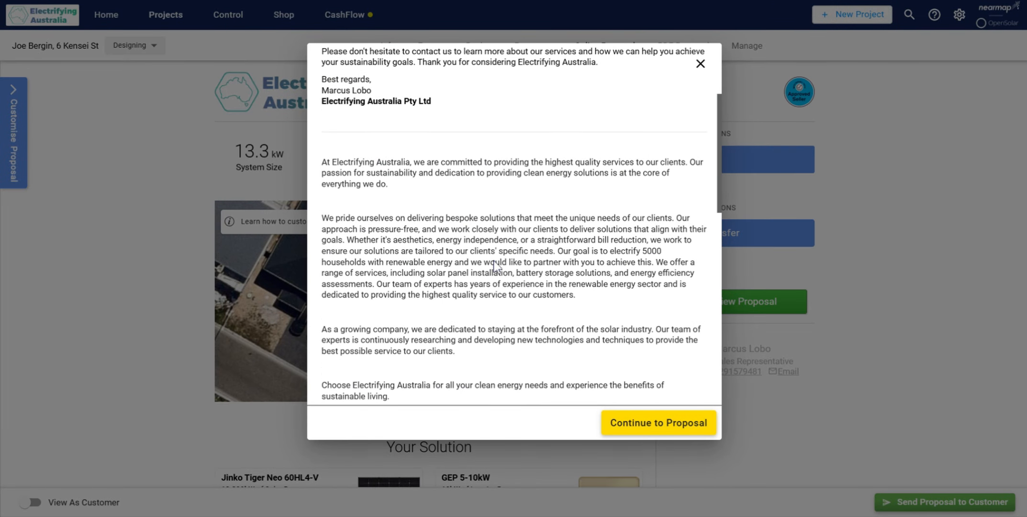
click(639, 420)
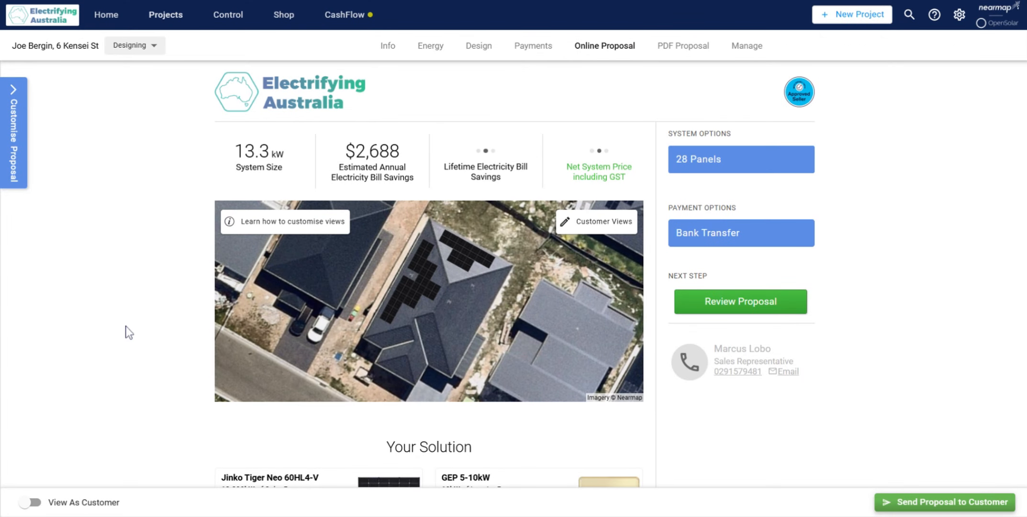
Step: Read through the online proposal's component list, system performance, environmental benefits and electricity bill savings sections
scroll(127, 324, down, 2)
scroll(182, 309, up, 2)
scroll(191, 323, down, 5)
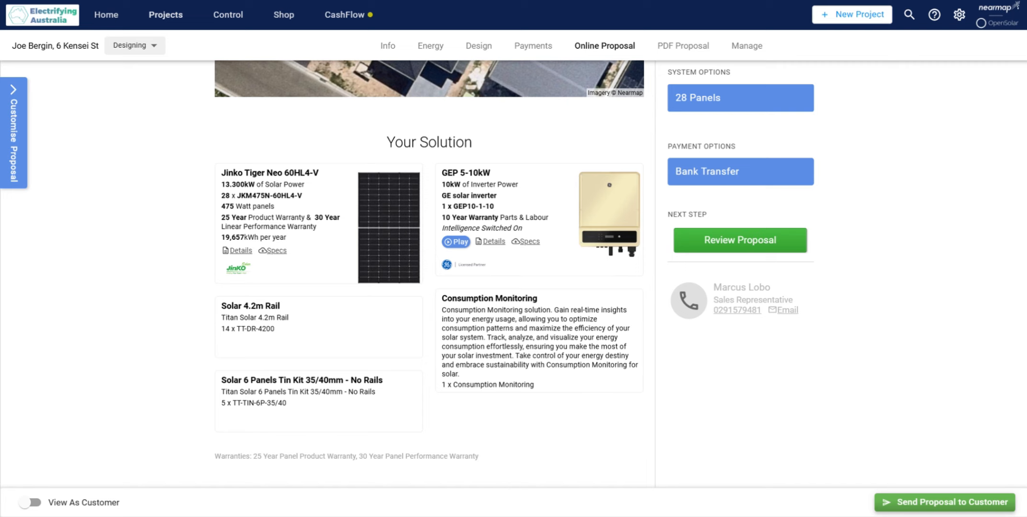
scroll(192, 319, up, 4)
scroll(194, 321, down, 5)
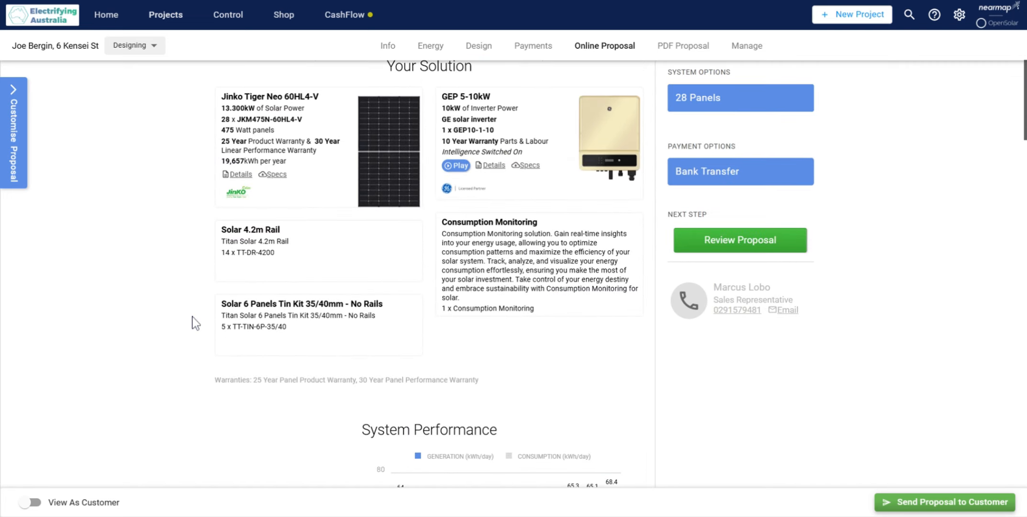
scroll(192, 323, down, 6)
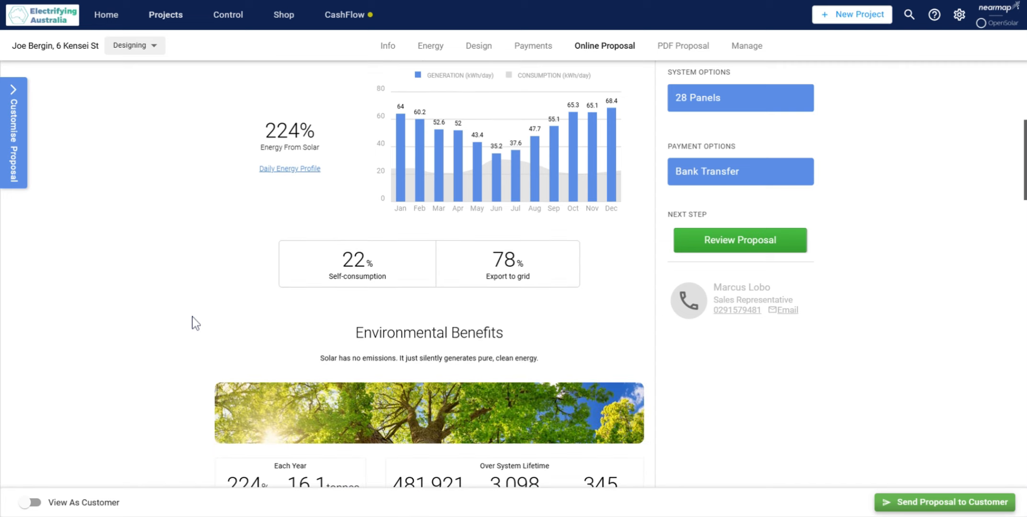
scroll(196, 321, down, 7)
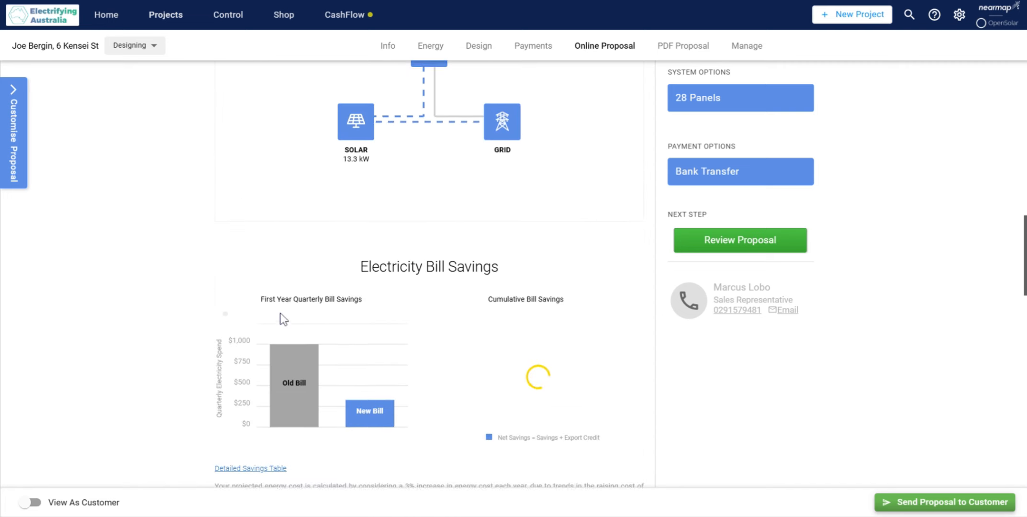
scroll(280, 319, down, 2)
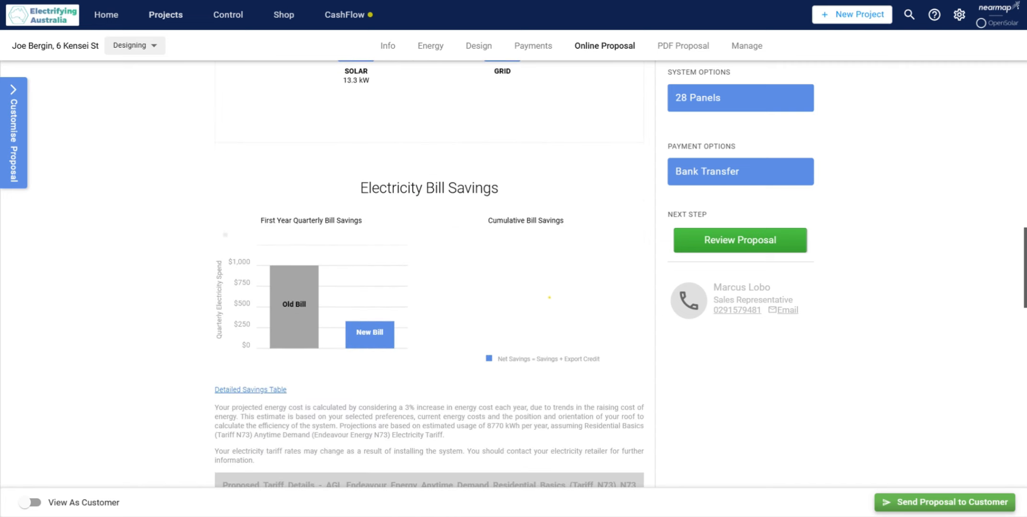
scroll(335, 330, down, 4)
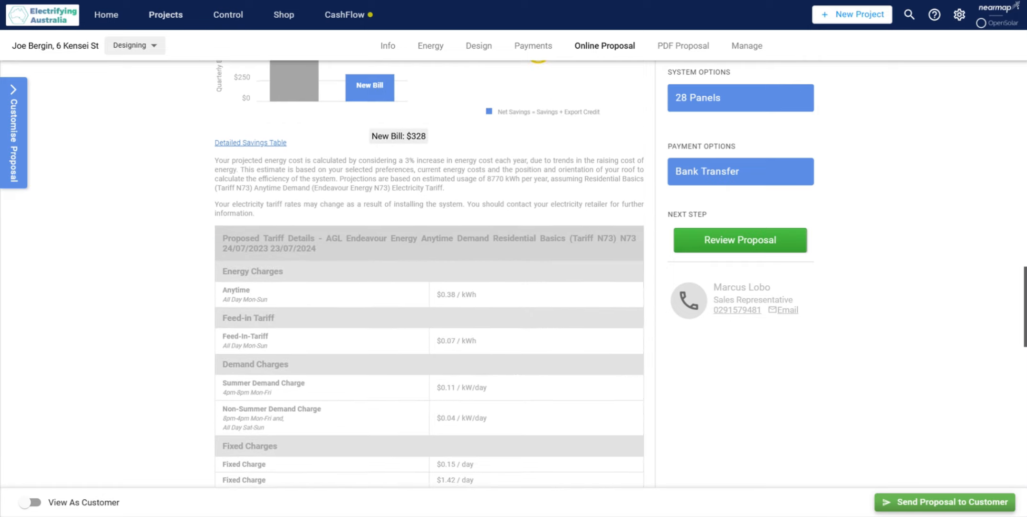
Step: Examine the proposed tariff details, covering the anytime energy rate, feed-in tariff, demand charges and fixed charges
scroll(377, 338, down, 1)
drag(280, 234, 511, 277)
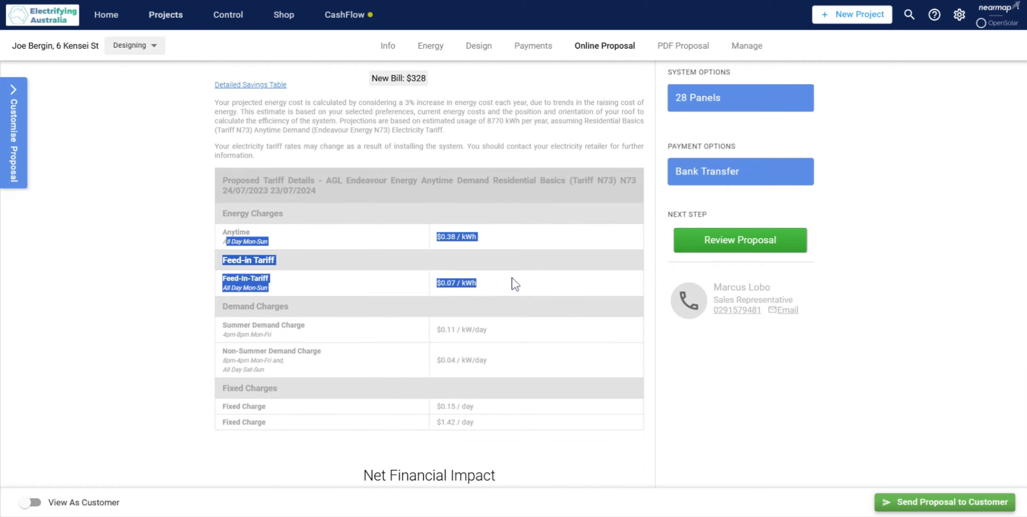
click(492, 277)
drag(435, 282, 472, 282)
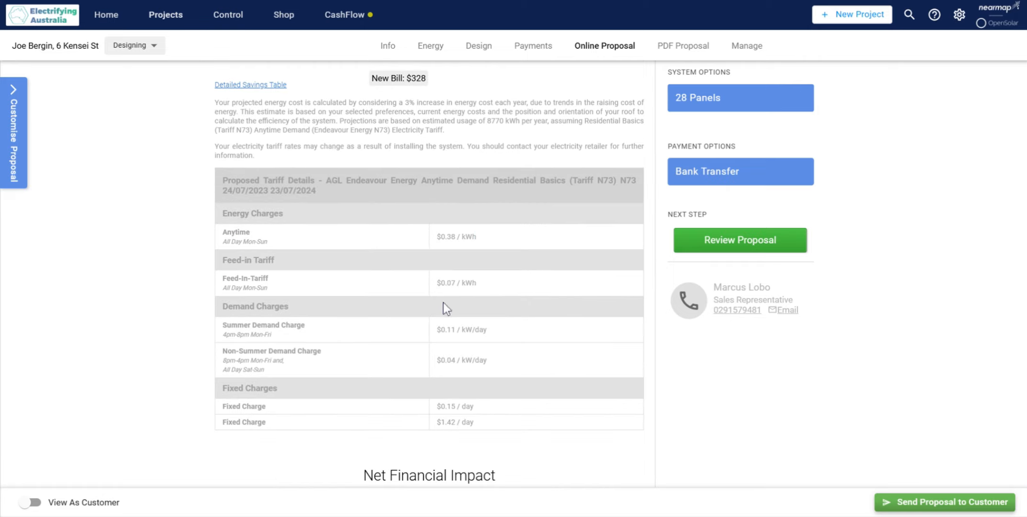
drag(436, 330, 507, 331)
click(500, 346)
click(443, 375)
scroll(438, 377, down, 3)
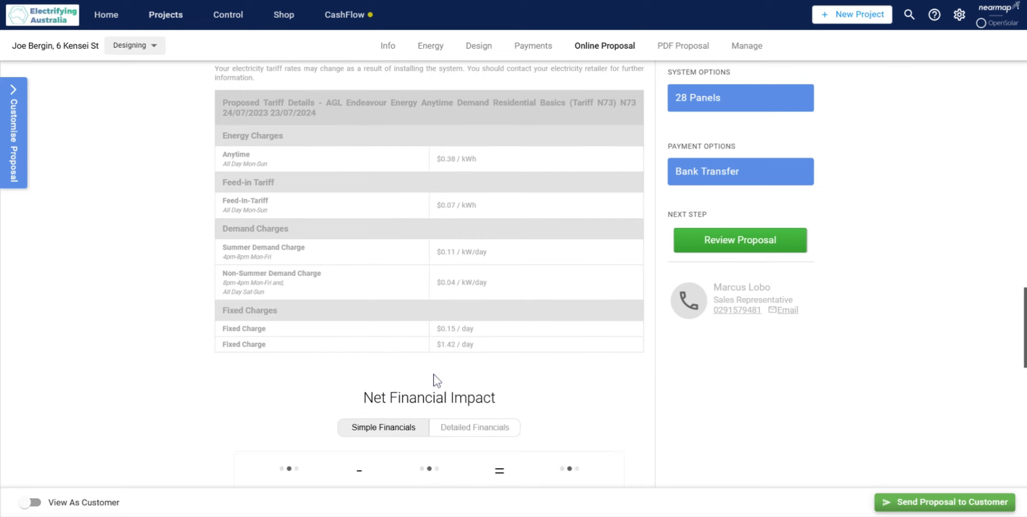
Step: Check the Bank Transfer quotation's price and discount lines, then go back over the tariff and solution sections
scroll(694, 356, down, 14)
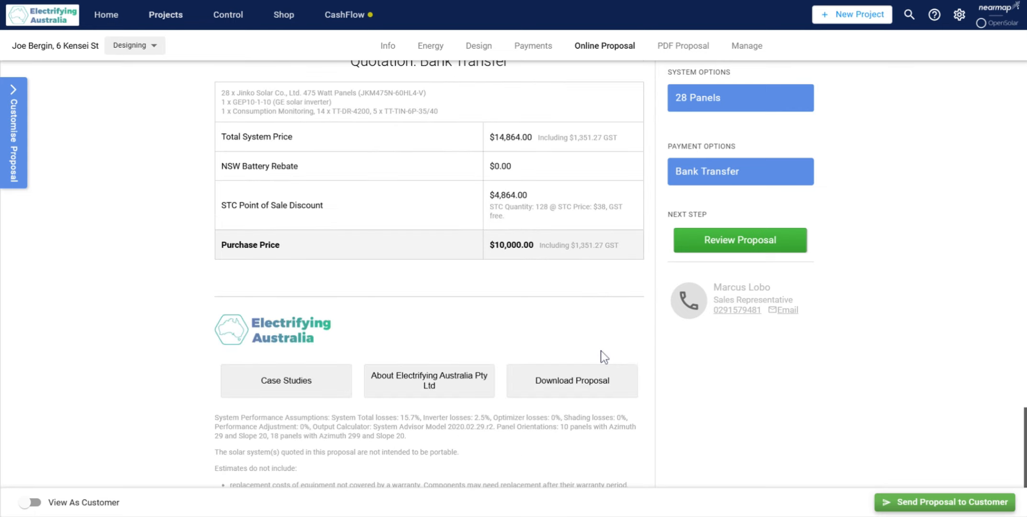
scroll(601, 351, up, 6)
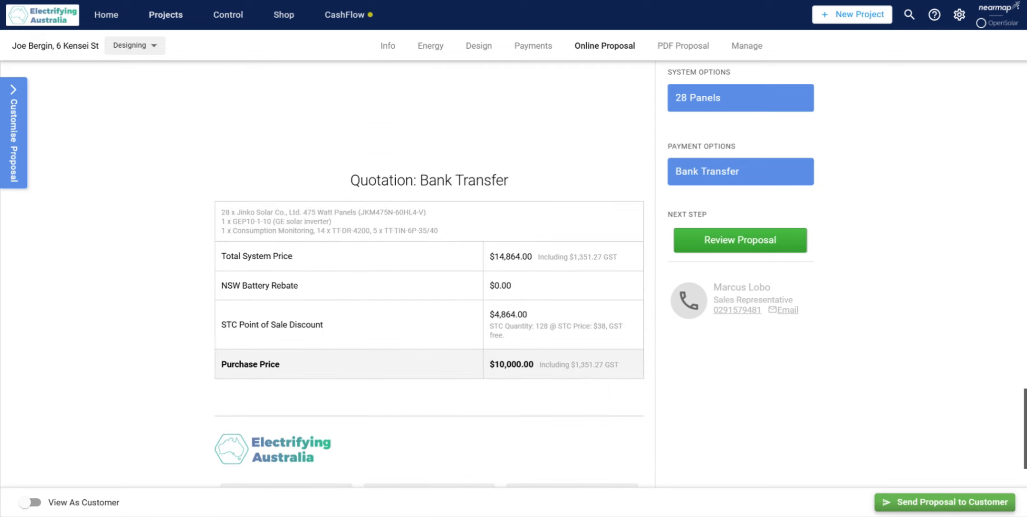
scroll(601, 351, up, 10)
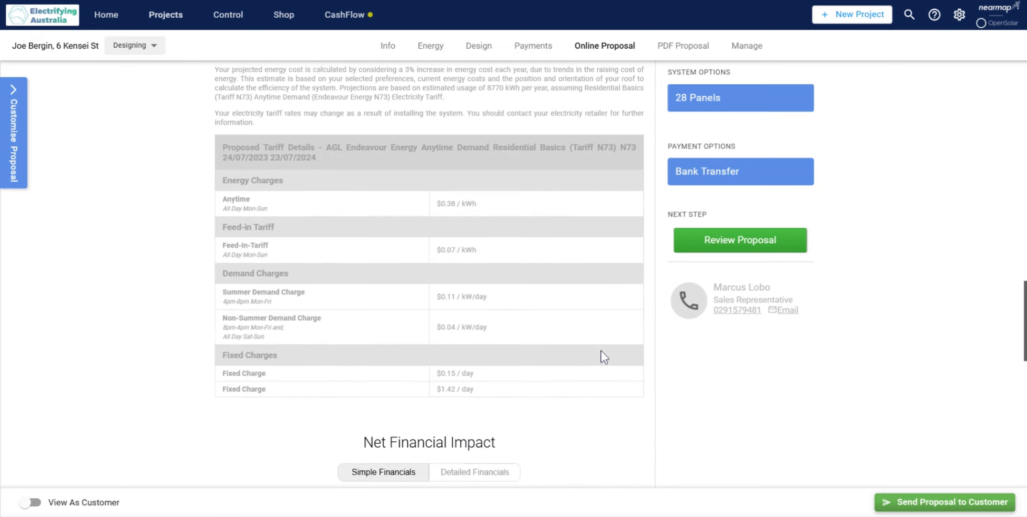
scroll(603, 357, up, 8)
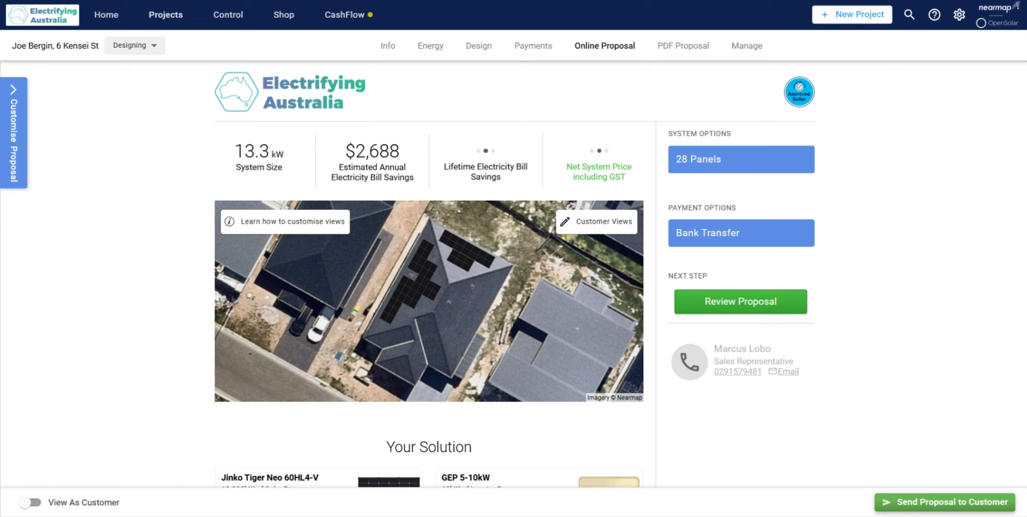
scroll(589, 346, down, 9)
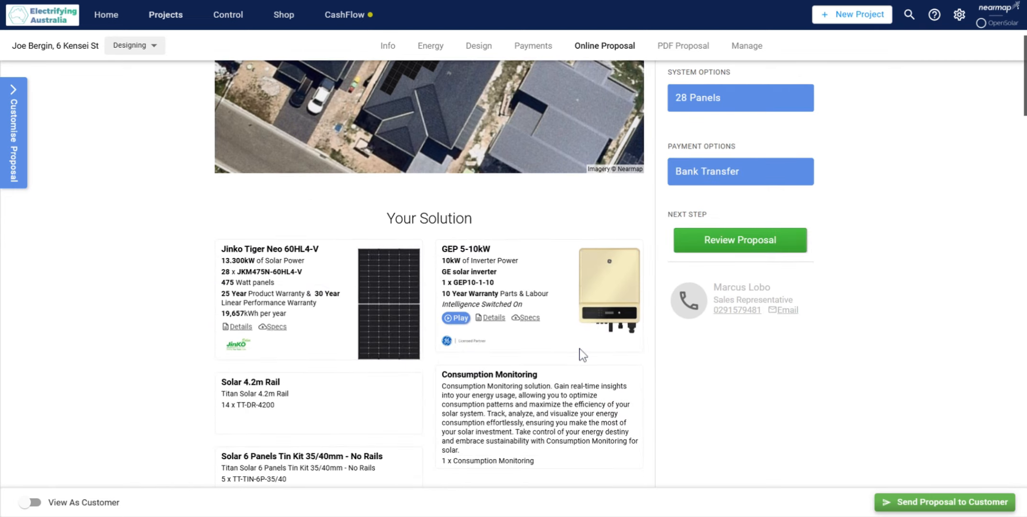
scroll(582, 355, down, 7)
scroll(582, 354, up, 16)
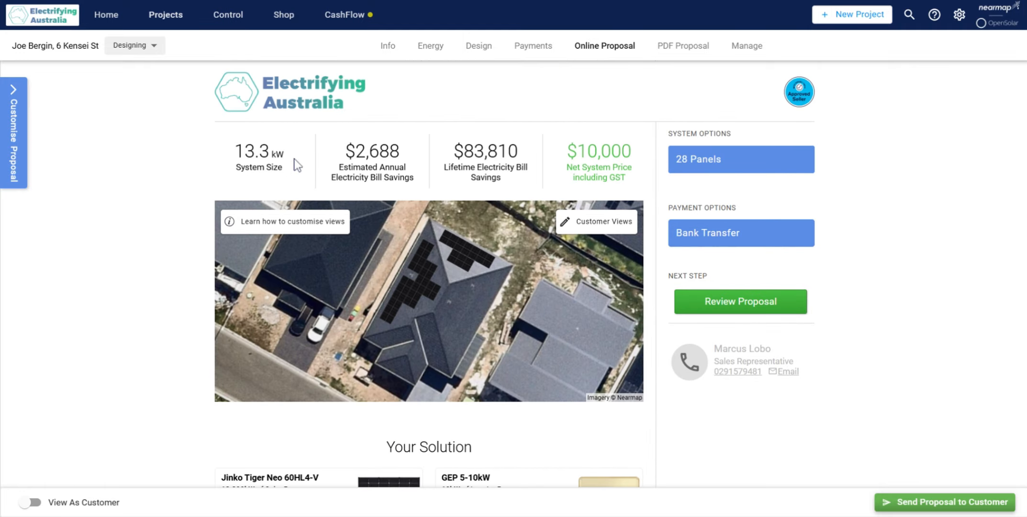
Step: Review the proposal's headline size, savings and price figures, its Net Financial Impact section and the bill savings charts
drag(235, 144, 618, 208)
click(451, 169)
scroll(360, 182, down, 8)
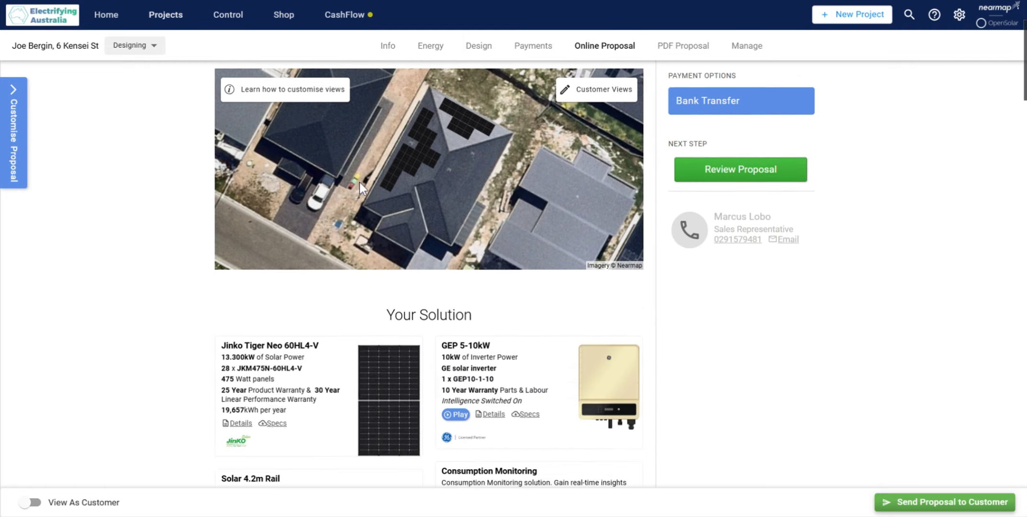
scroll(314, 346, down, 15)
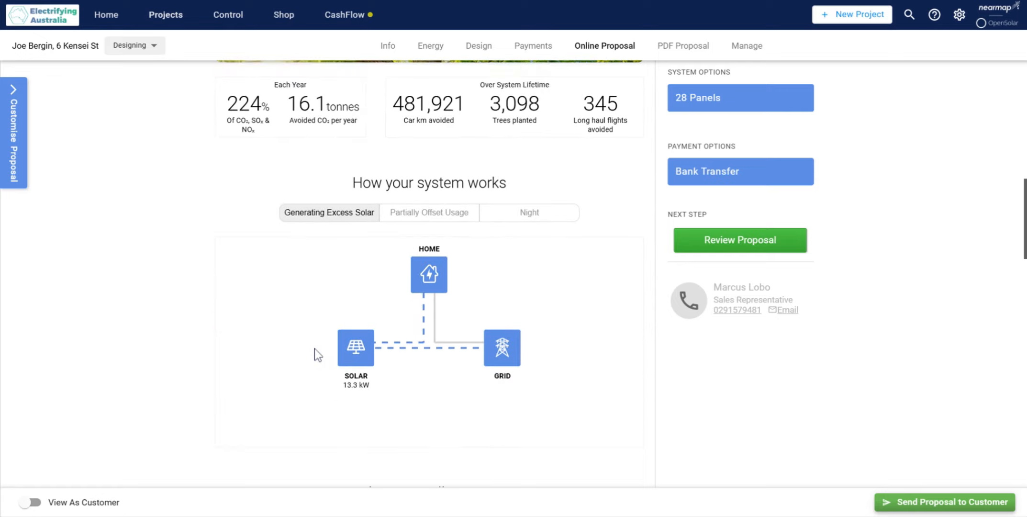
scroll(314, 347, down, 15)
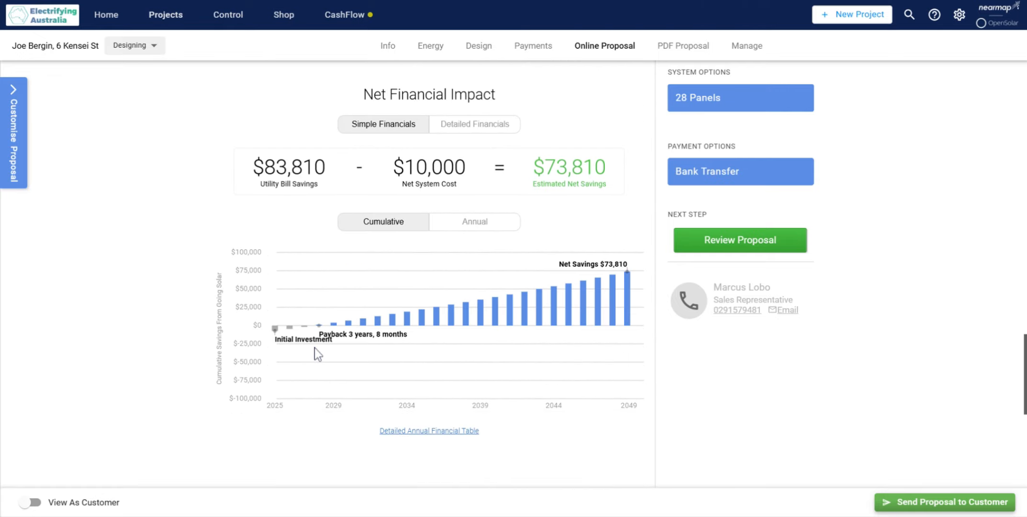
scroll(314, 348, down, 5)
scroll(532, 351, up, 20)
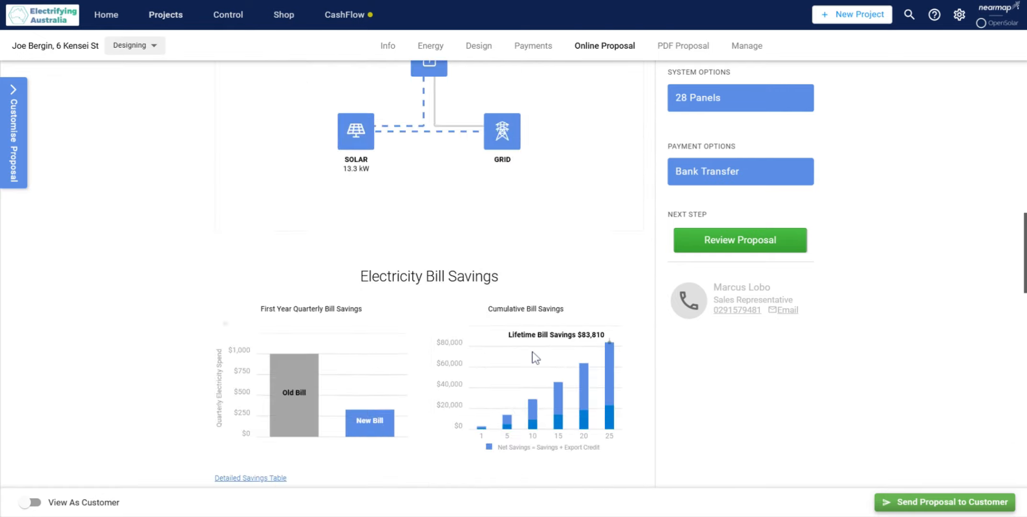
scroll(532, 351, up, 5)
Step: Set a 5 kW export limit in the 28-panel system's advanced settings, leaving the self-consumption override empty
click(482, 48)
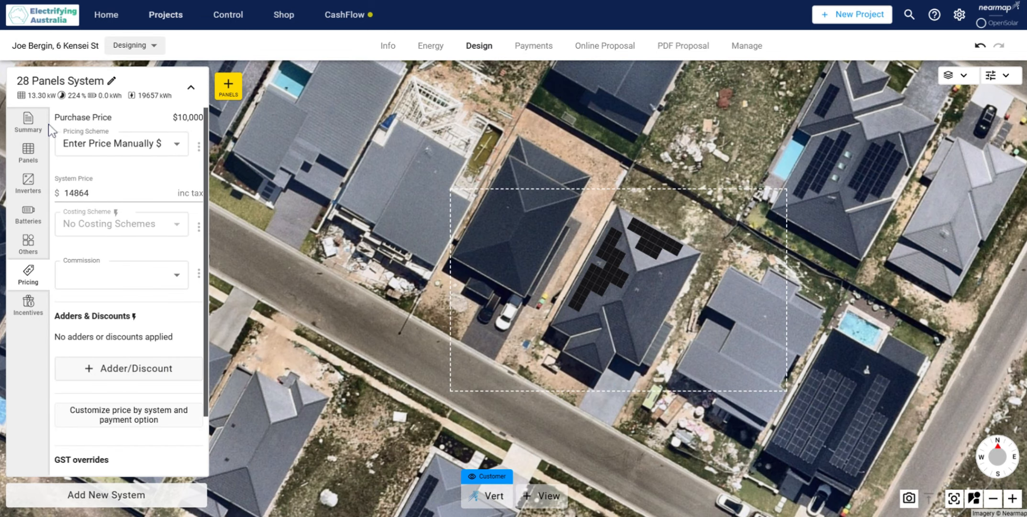
click(42, 136)
scroll(116, 205, down, 3)
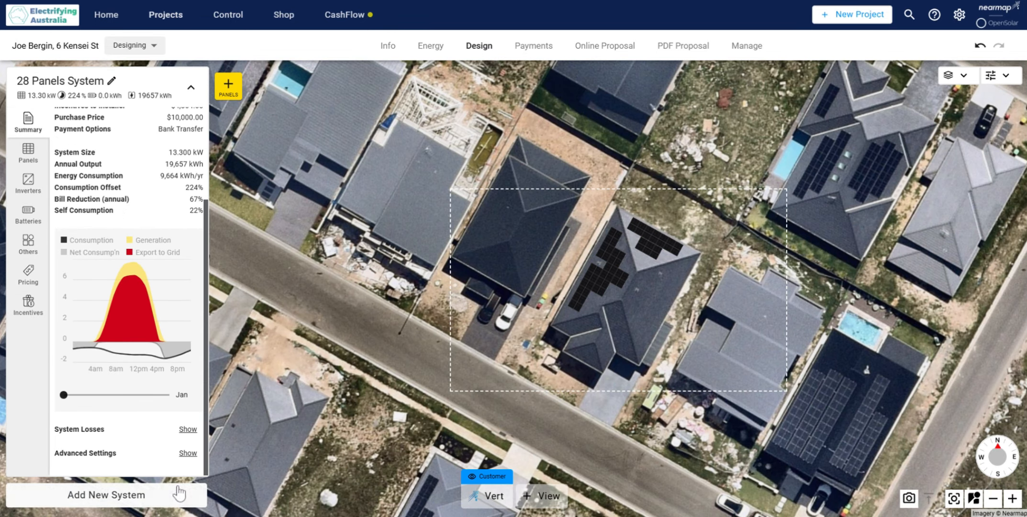
click(187, 452)
scroll(154, 453, down, 5)
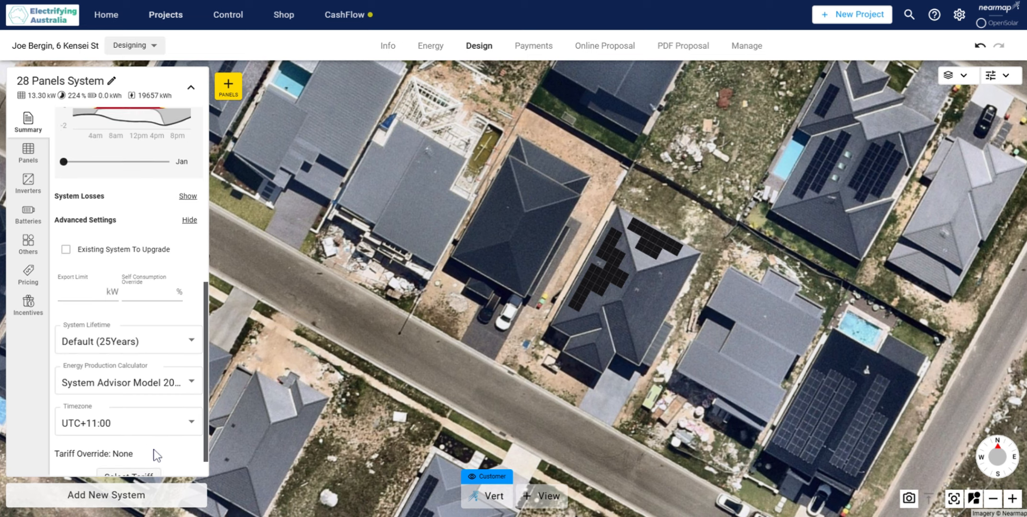
click(76, 265)
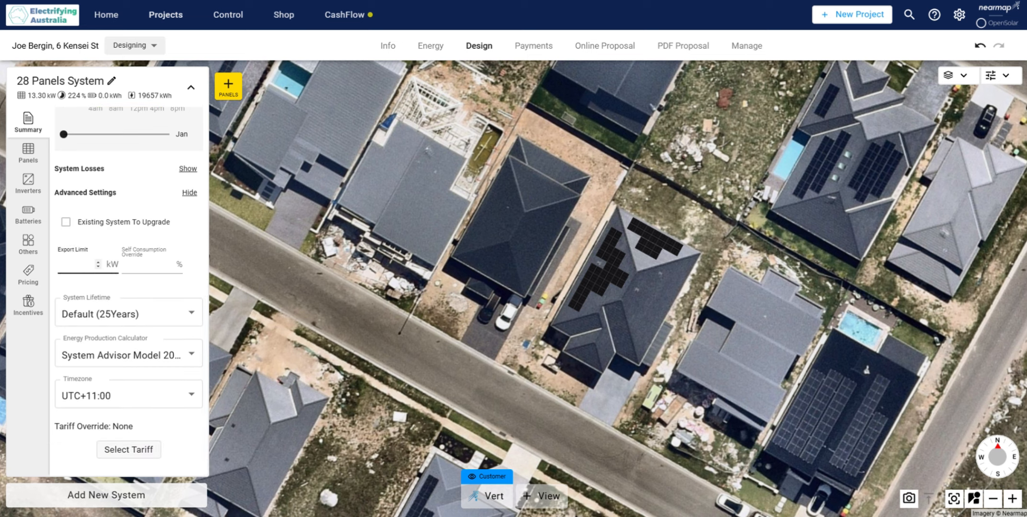
text(5)
click(144, 264)
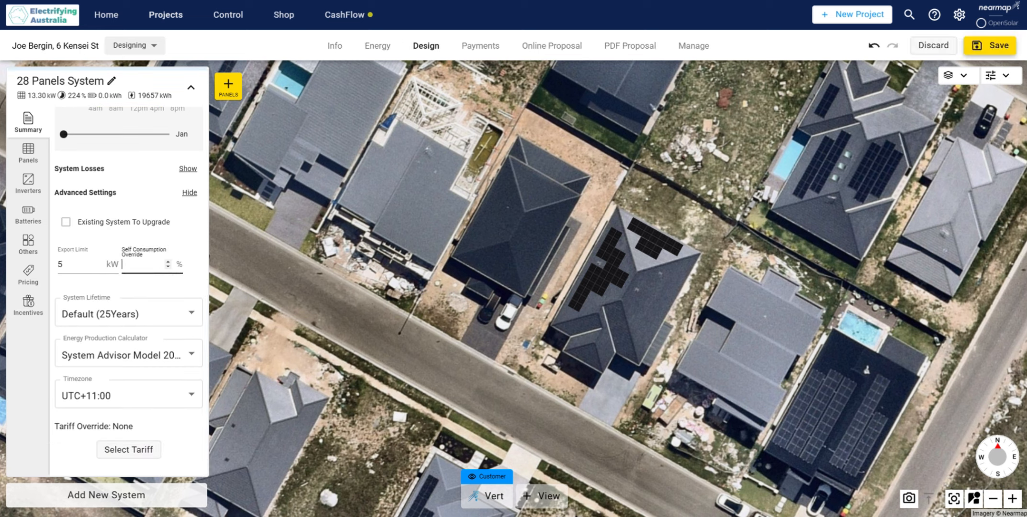
click(140, 283)
Step: Check the 28-panel system's recalculated summary and save the project with the export limit
scroll(144, 297, up, 10)
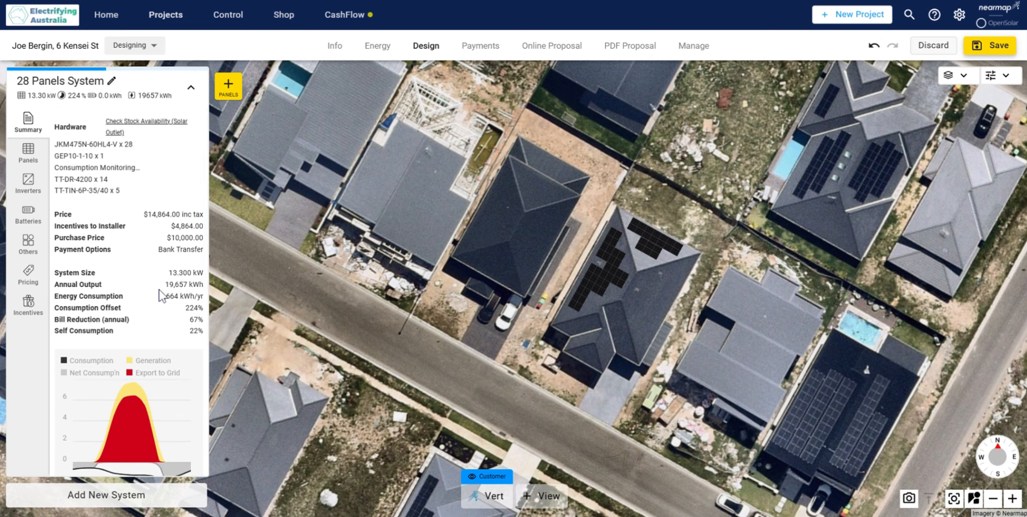
scroll(159, 289, down, 2)
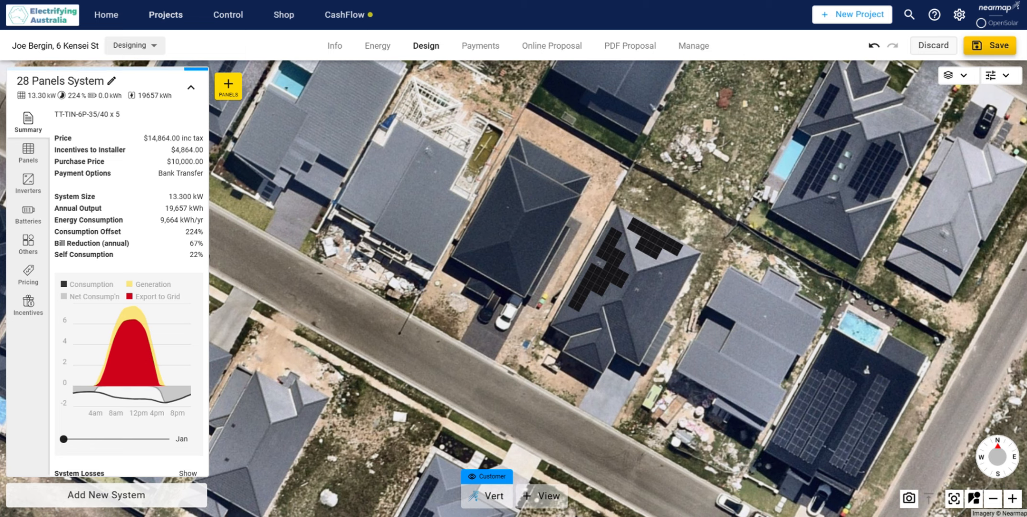
click(996, 52)
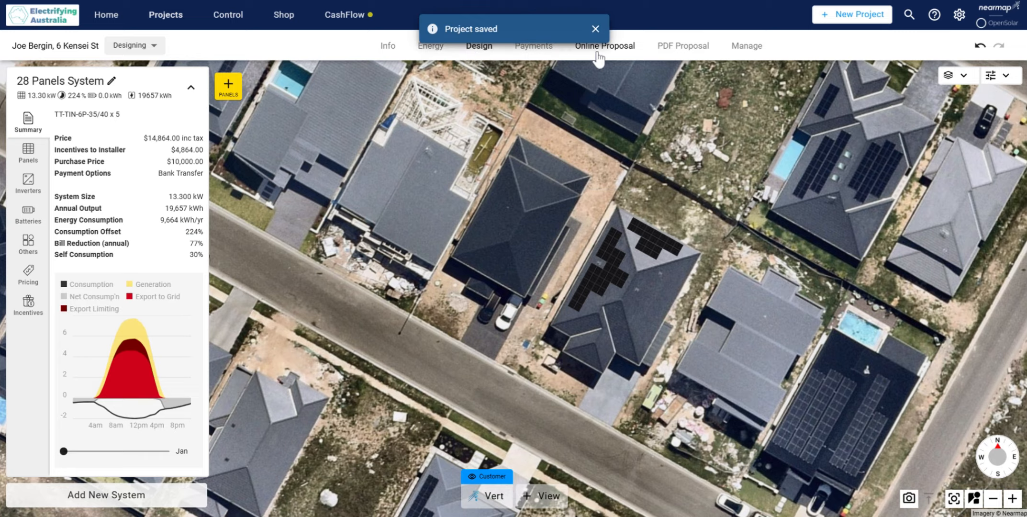
Step: Reopen the online proposal past its introduction letter and review the updated savings, export limit share and solution sections
click(602, 60)
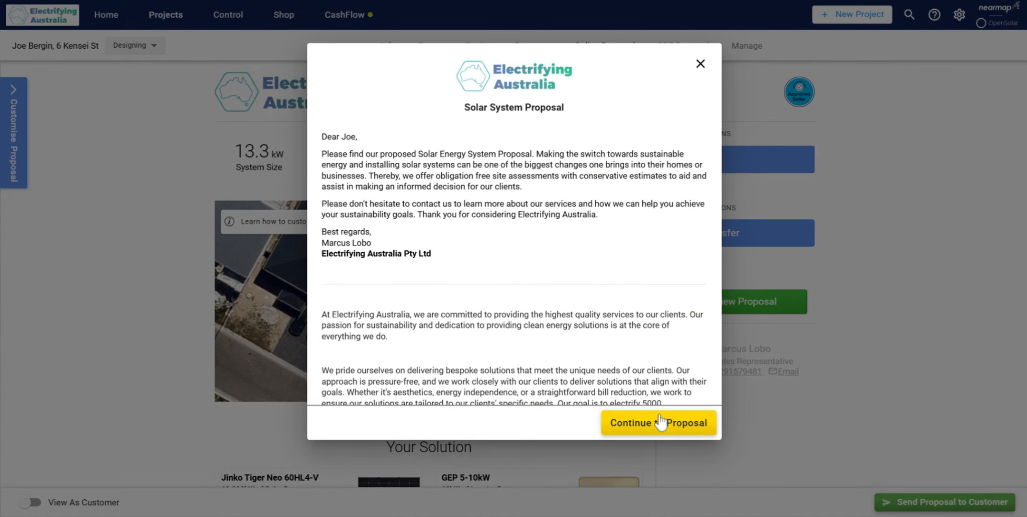
click(660, 422)
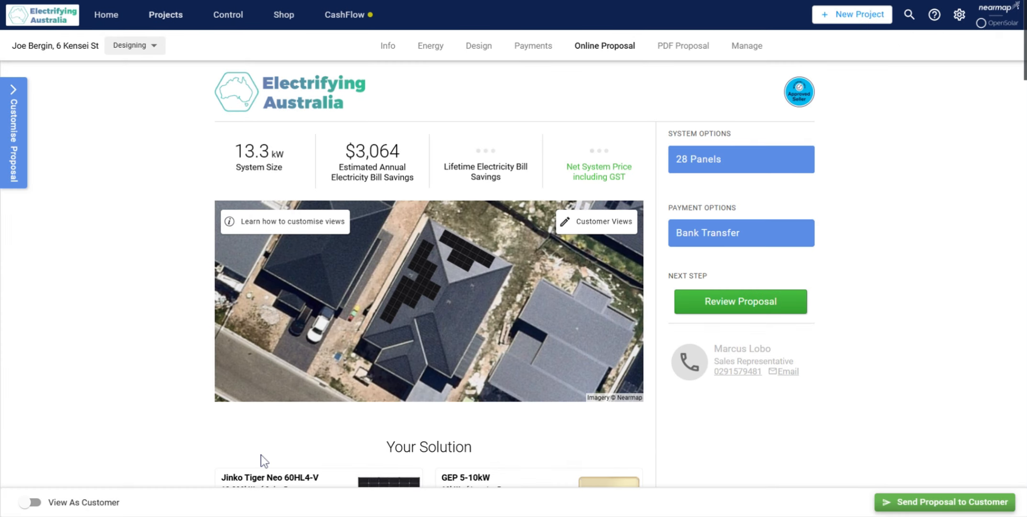
scroll(84, 375, down, 15)
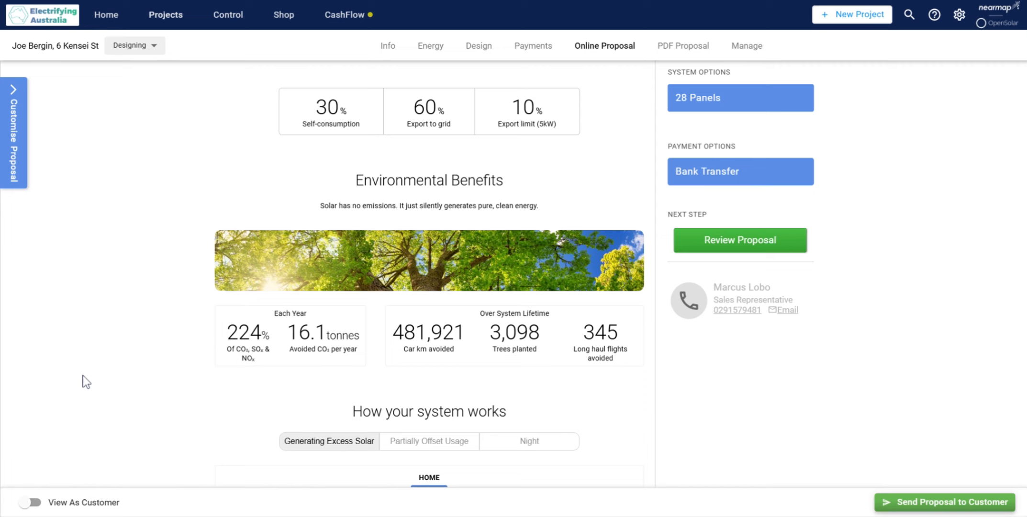
scroll(83, 375, down, 6)
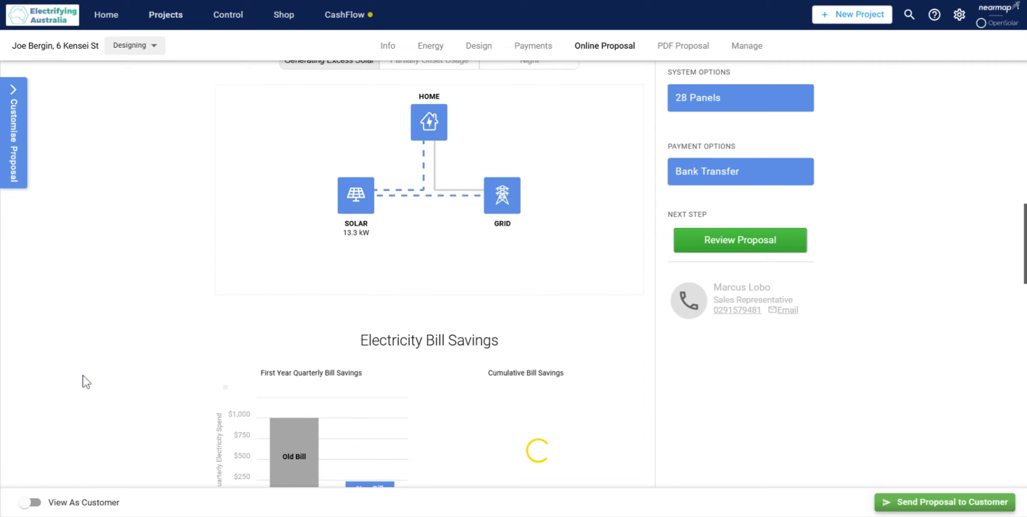
scroll(83, 376, up, 20)
scroll(83, 375, up, 2)
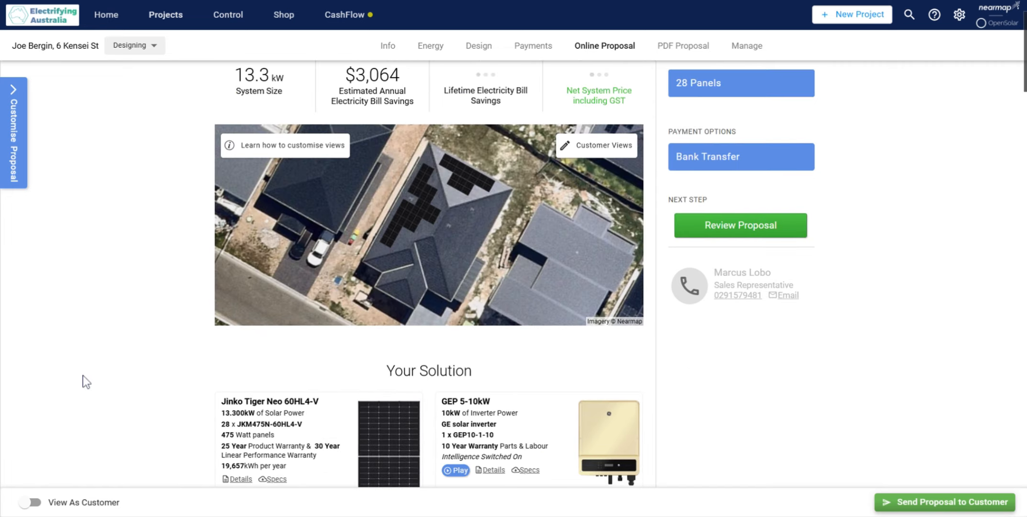
scroll(74, 375, down, 5)
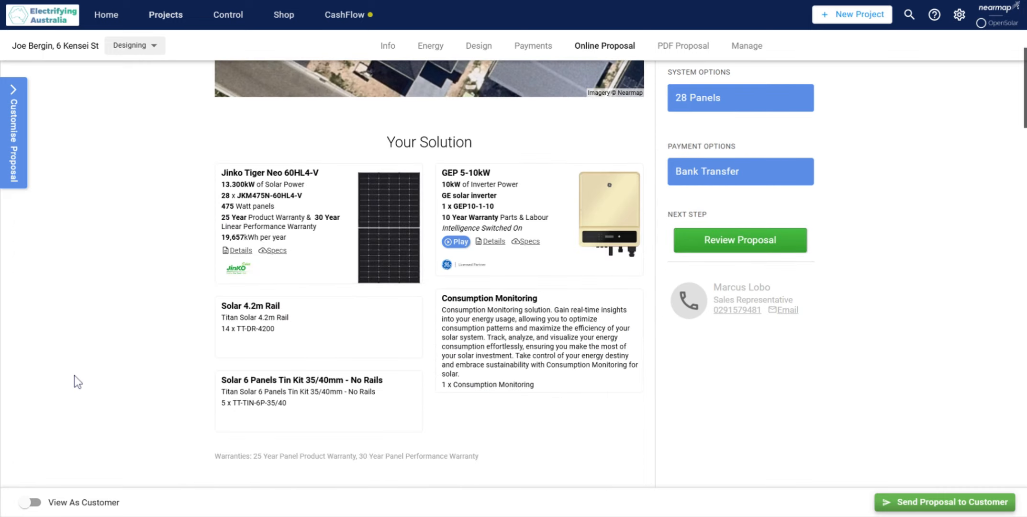
scroll(74, 375, up, 5)
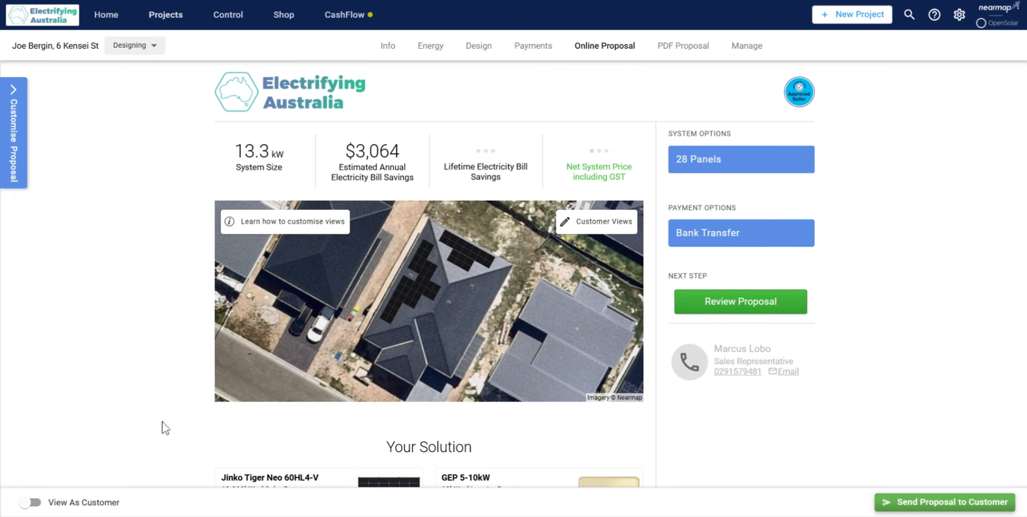
scroll(213, 411, down, 8)
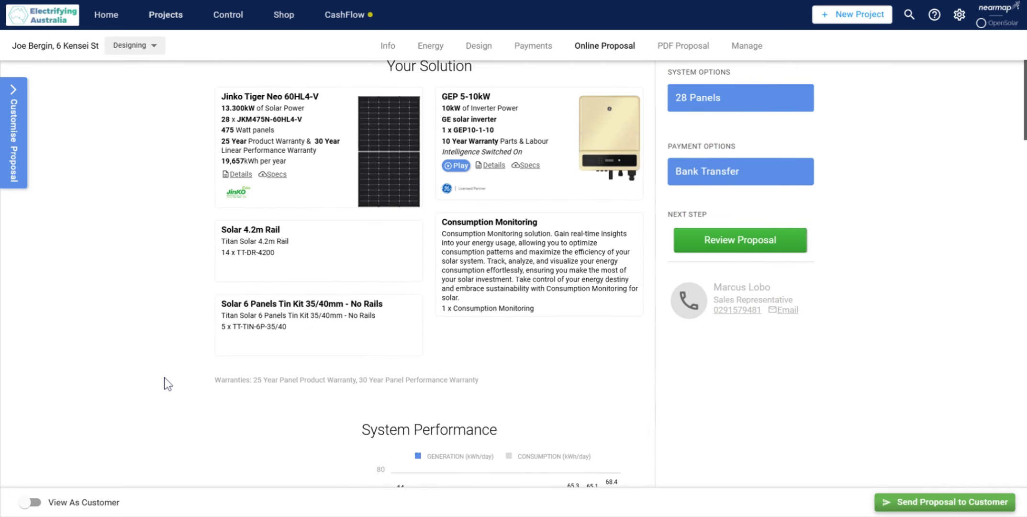
Step: Look through the online proposal from the system performance chart to the Bank Transfer quotation, and return to its headline figures
scroll(164, 377, up, 8)
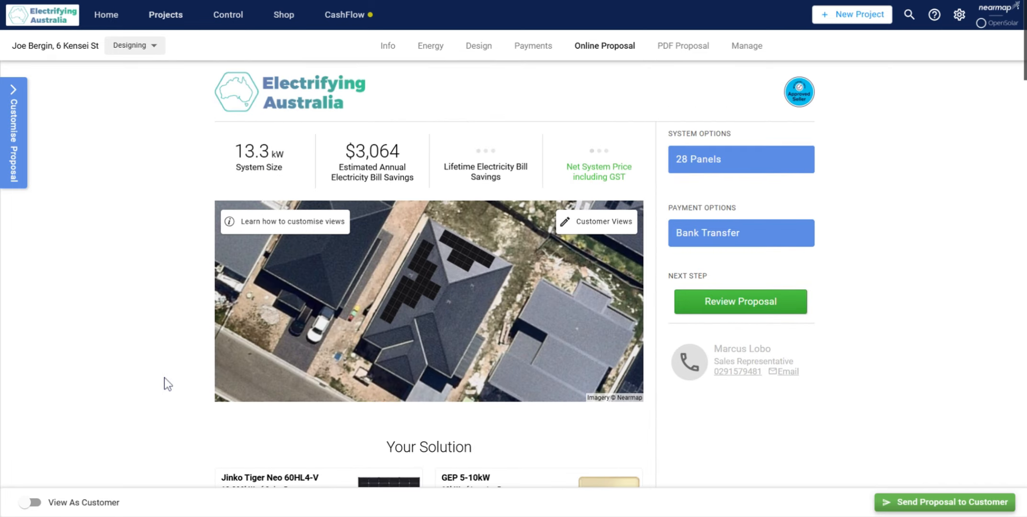
scroll(165, 377, down, 8)
scroll(165, 377, down, 8)
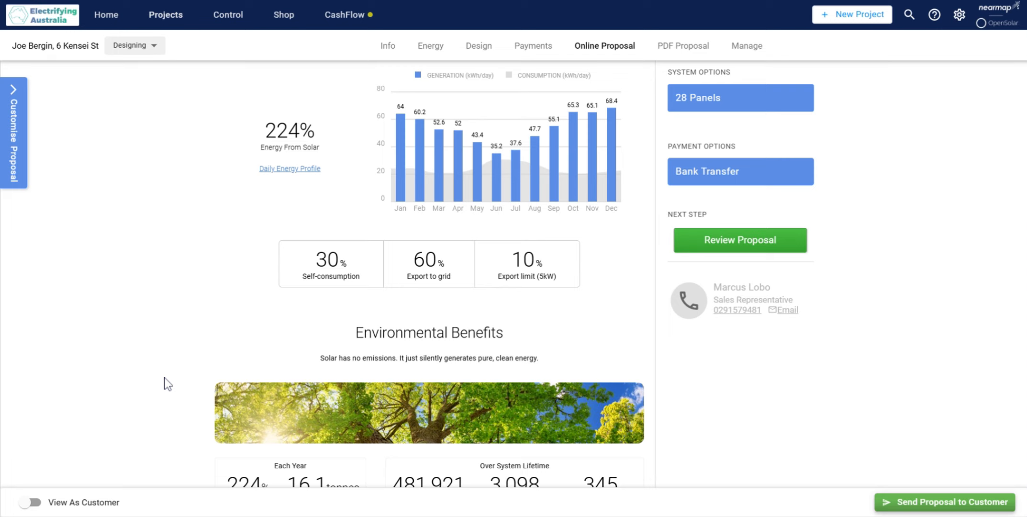
scroll(164, 377, down, 18)
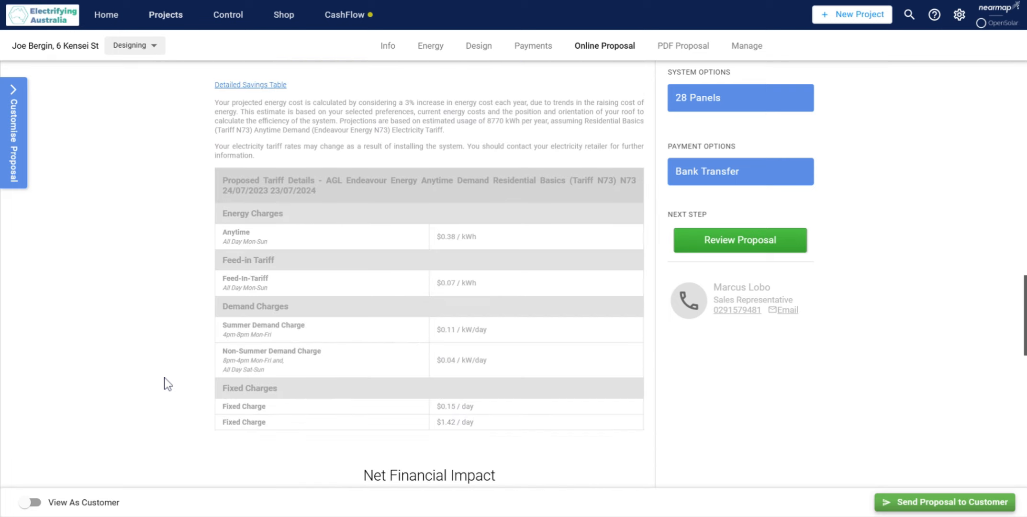
scroll(164, 377, down, 16)
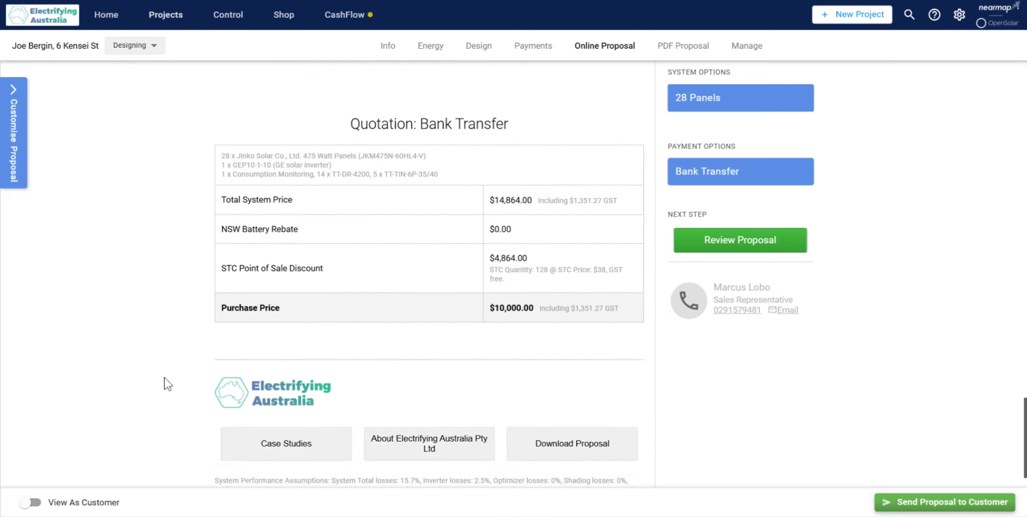
scroll(164, 377, up, 4)
scroll(265, 374, up, 10)
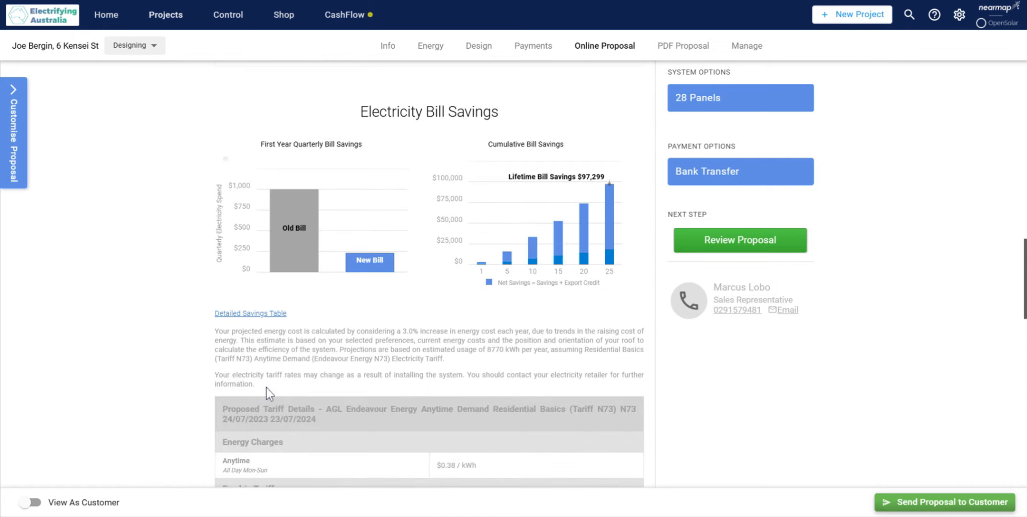
scroll(258, 375, up, 12)
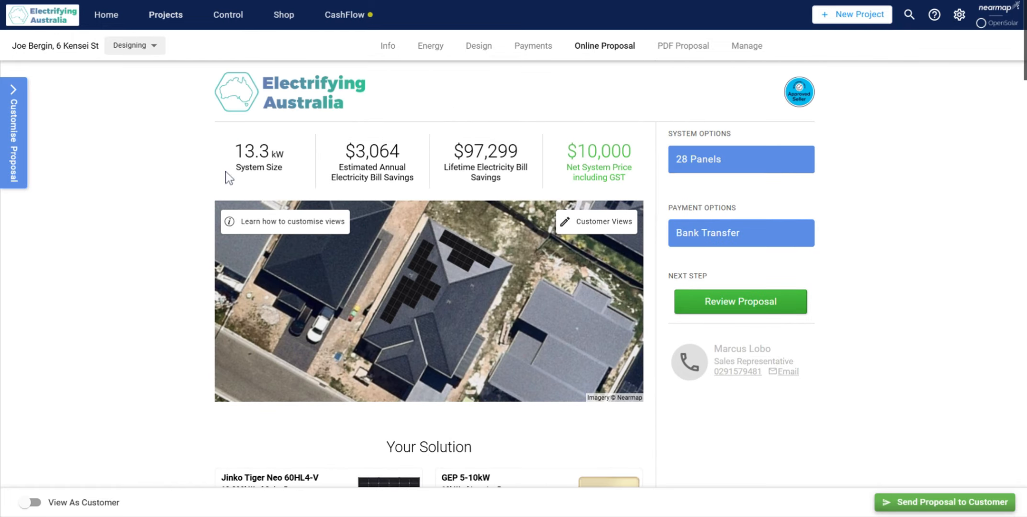
Step: Examine the self-consumption, export to grid and export limit percentages under the proposal's System Performance chart
scroll(248, 330, down, 12)
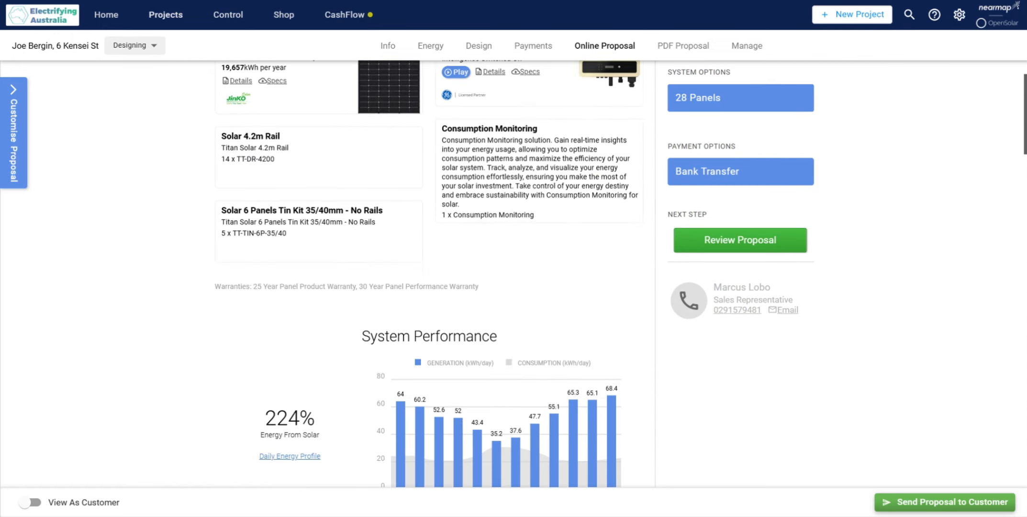
scroll(268, 311, down, 2)
drag(311, 261, 340, 263)
drag(398, 262, 564, 292)
click(512, 265)
click(564, 293)
Step: Review the proposal's system diagram, tariff details, Net Financial Impact, quotation and closing assumptions
scroll(561, 293, down, 10)
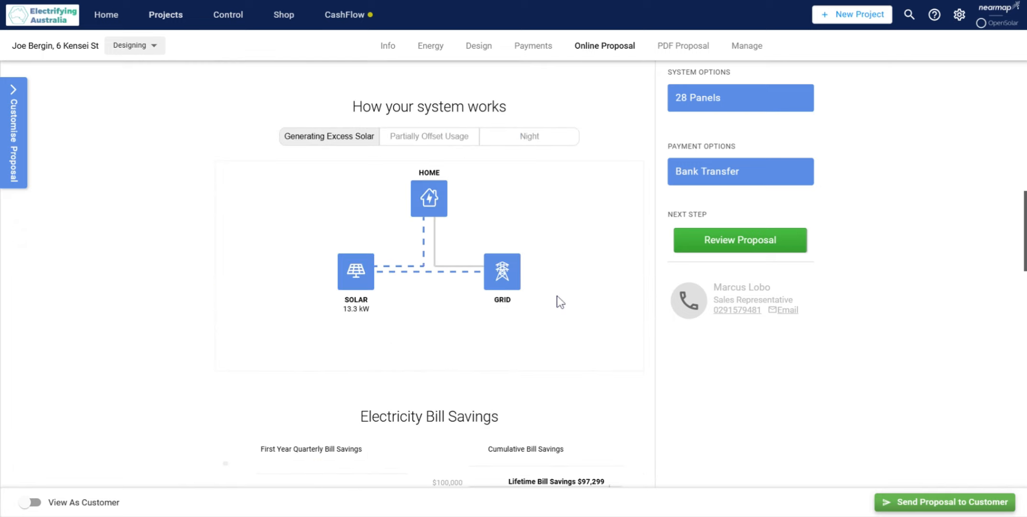
scroll(555, 298, down, 7)
scroll(568, 289, down, 4)
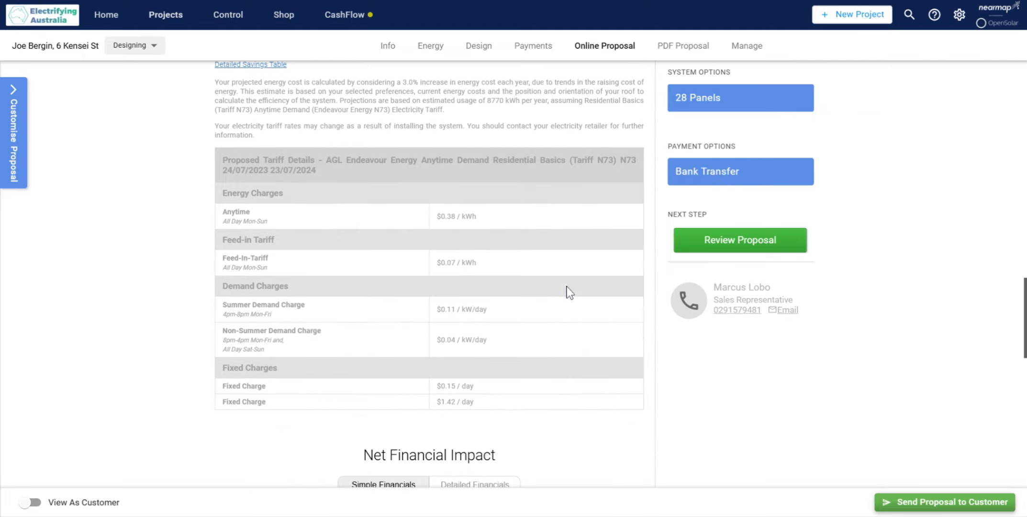
scroll(568, 290, down, 5)
scroll(592, 304, down, 6)
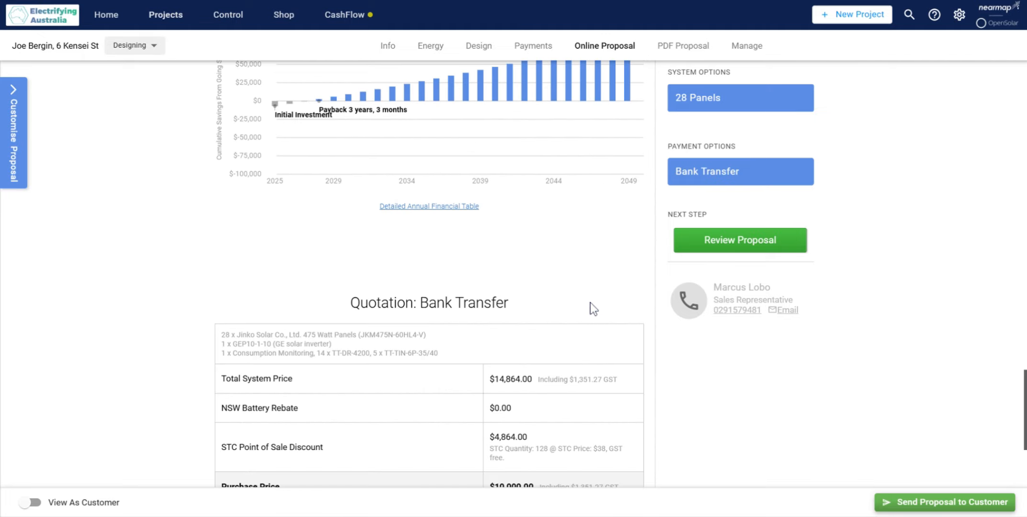
scroll(589, 302, down, 8)
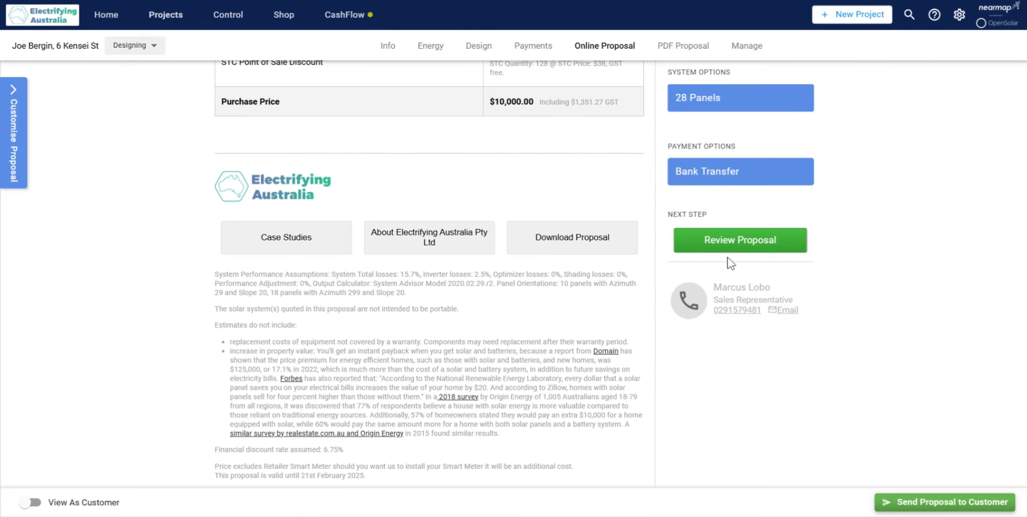
Step: Open the proposal's acceptance form, check its price breakdown, deposit and terms and conditions, and close it without accepting
click(729, 248)
scroll(571, 304, down, 8)
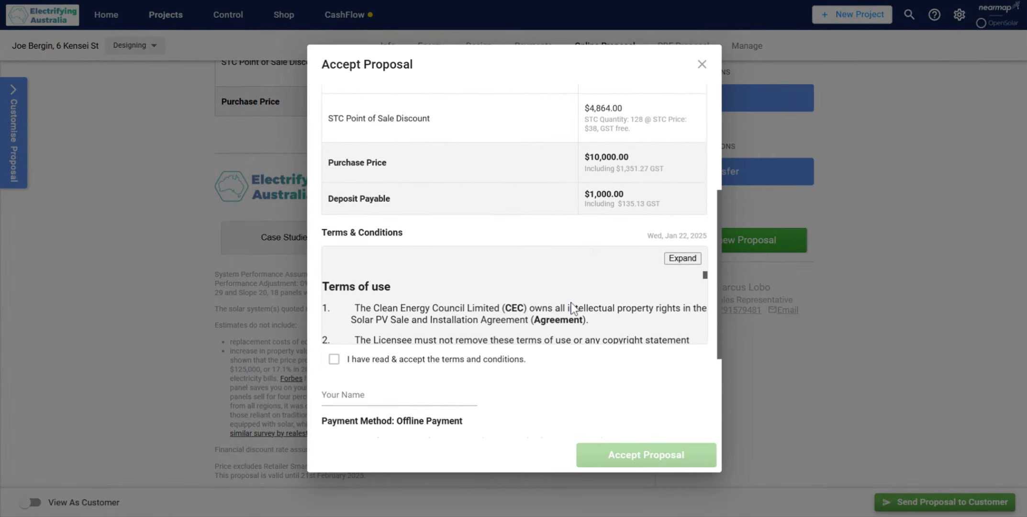
scroll(697, 97, up, 10)
click(702, 65)
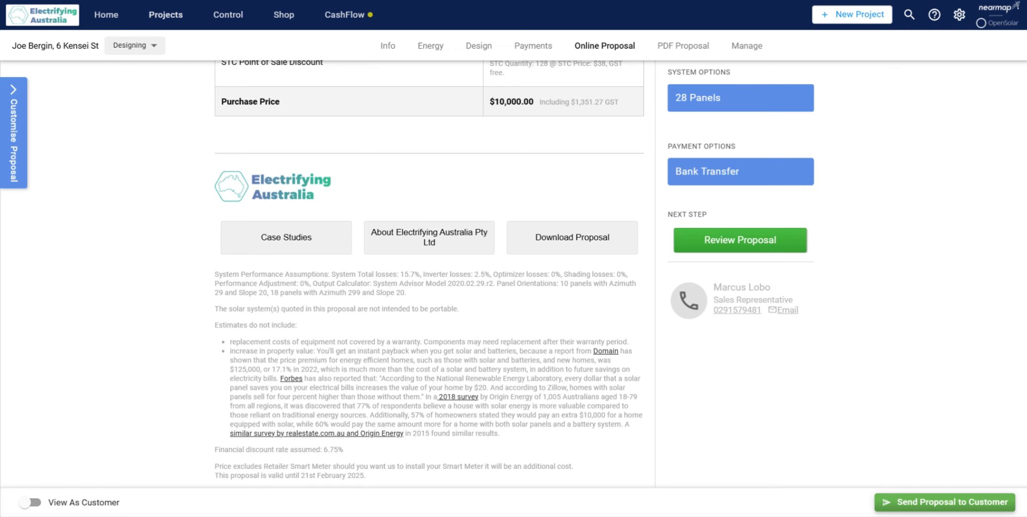
scroll(429, 273, up, 10)
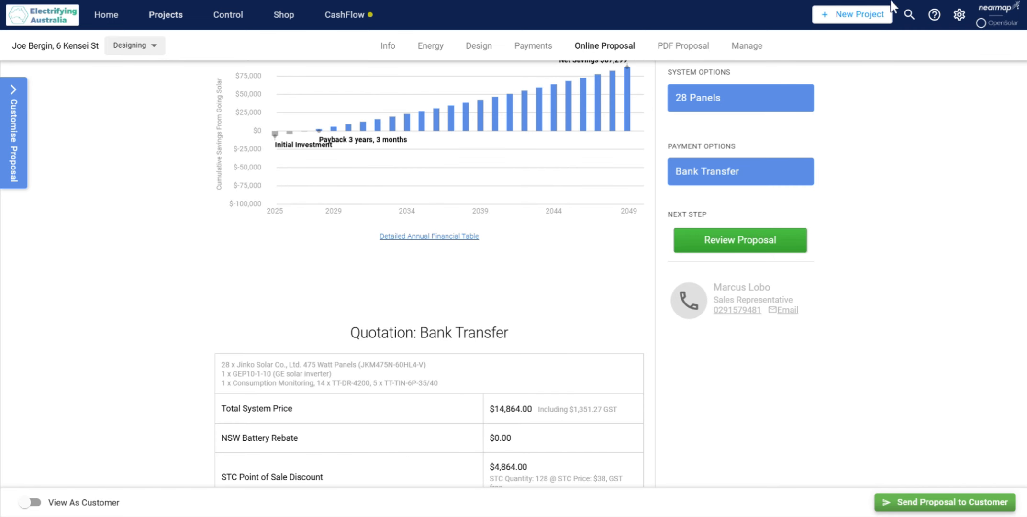